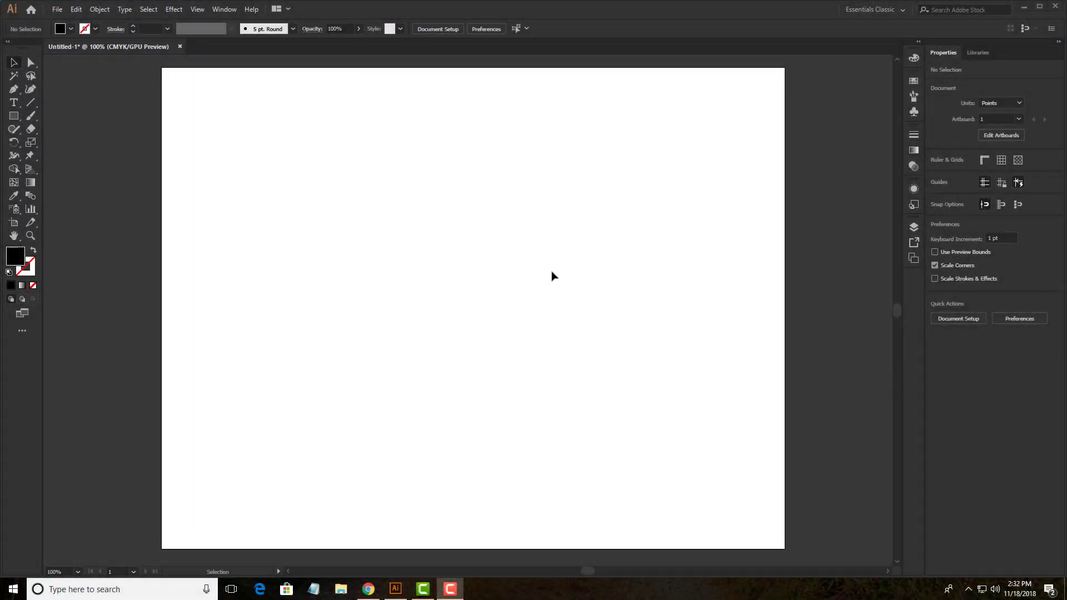
# - Draw a black-filled square about 241 pt wide on the artboard with the Rectangle tool
pyautogui.press('space')
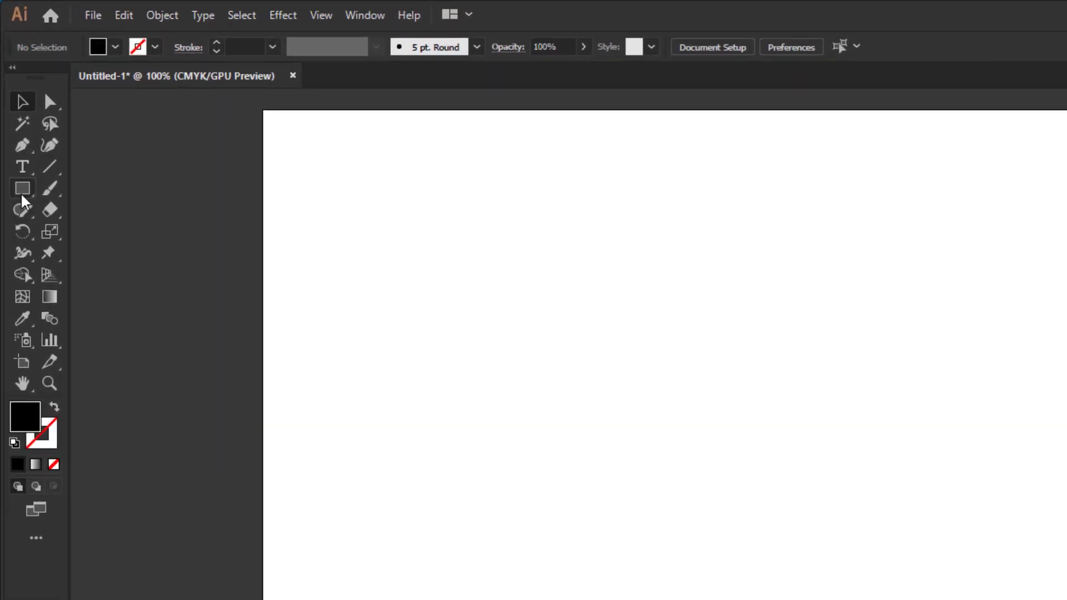
pyautogui.click(22, 191)
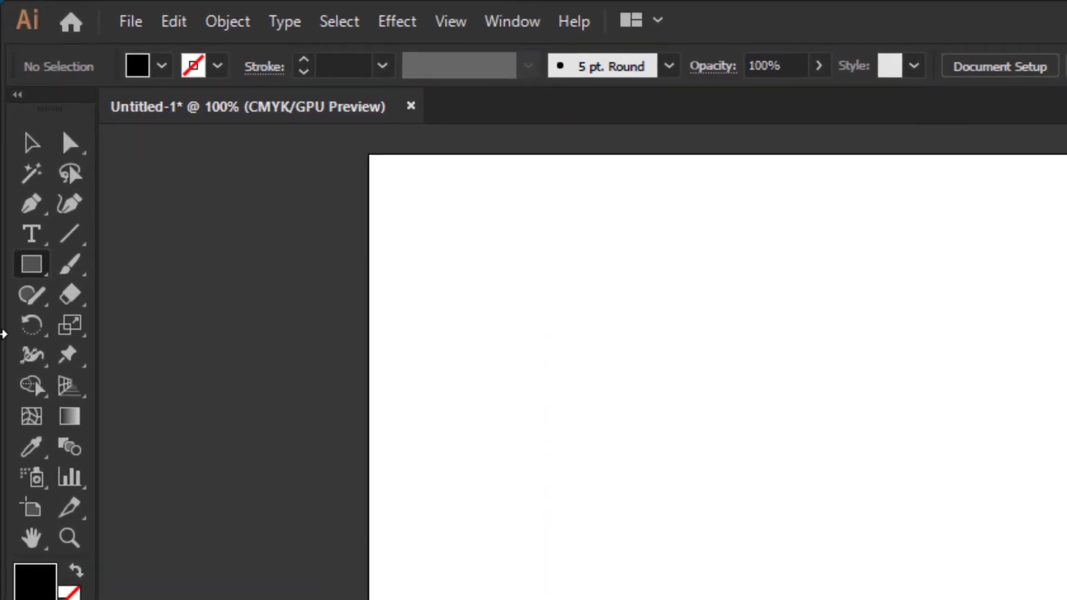
pyautogui.moveTo(31, 272); pyautogui.dragTo(95, 272)
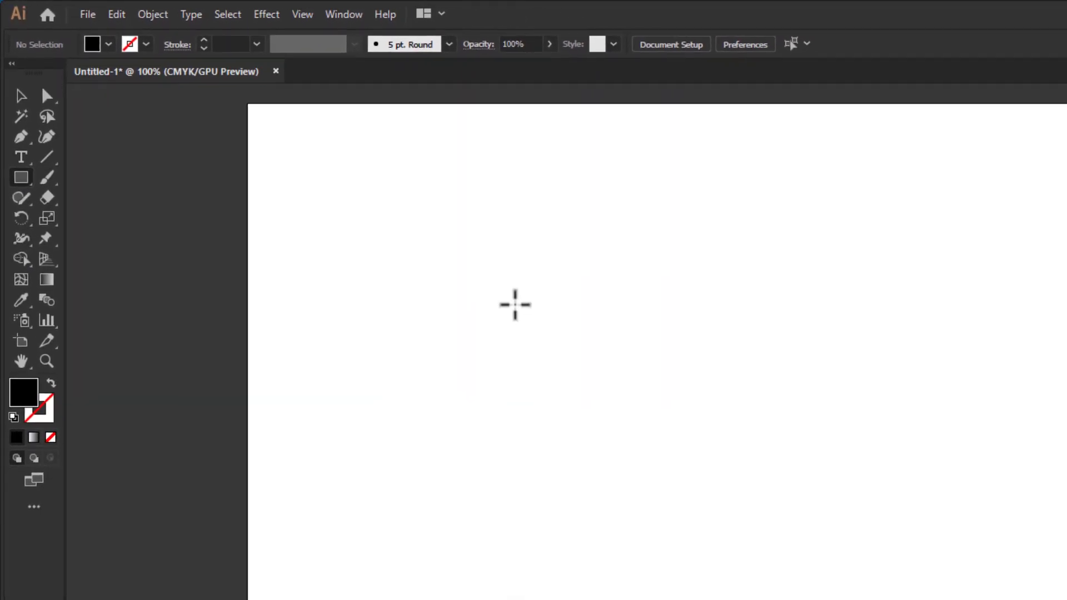
pyautogui.moveTo(510, 287); pyautogui.dragTo(817, 567)
pyautogui.moveTo(728, 504); pyautogui.dragTo(715, 514)
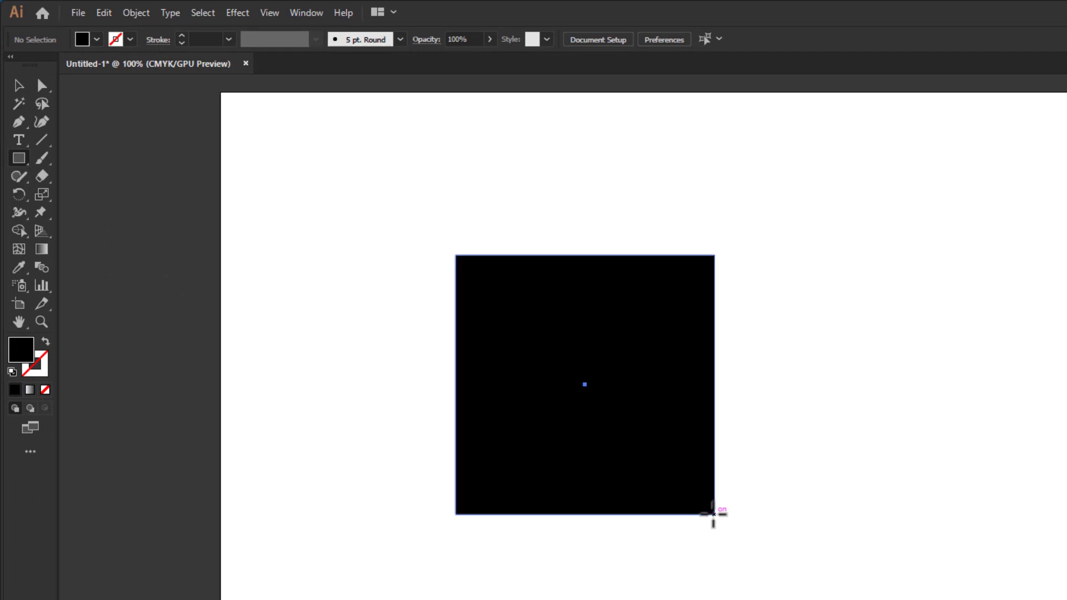
pyautogui.press('v')
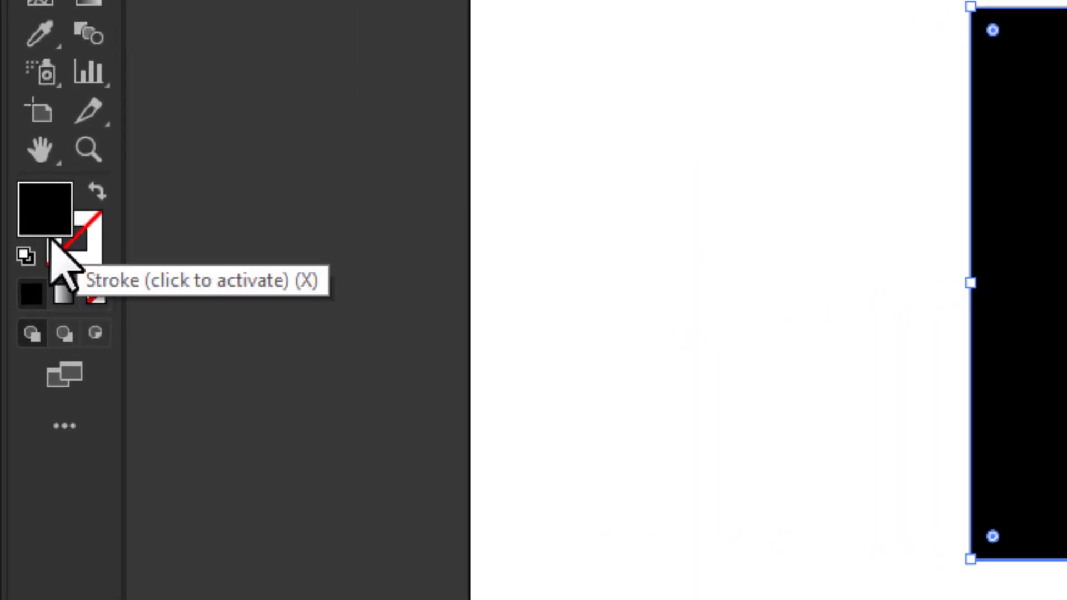
# - Swap the square's fill and stroke so it has a black outline and no fill, and deselect it
pyautogui.click(96, 193)
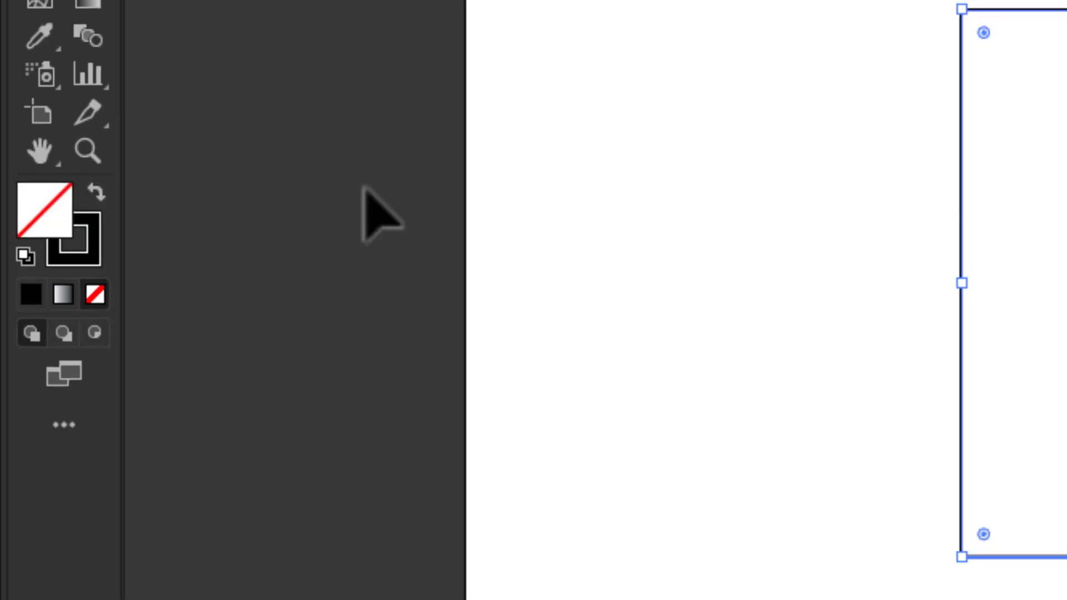
pyautogui.moveTo(414, 91)
pyautogui.mouseDown()
pyautogui.moveTo(659, 218)
pyautogui.moveTo(672, 239)
pyautogui.mouseUp()
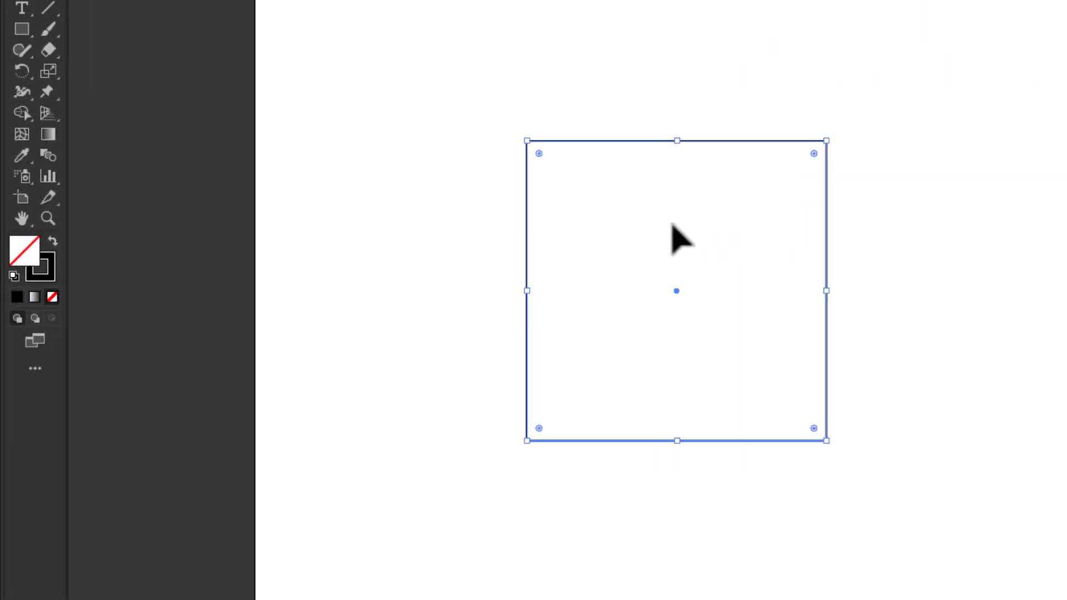
pyautogui.click(480, 103)
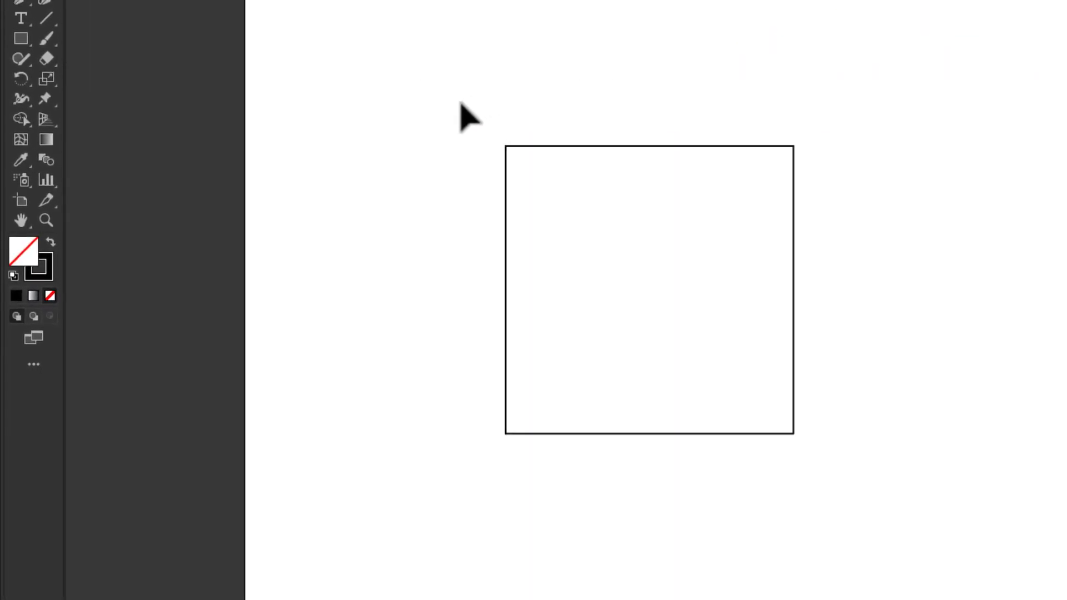
# - Select the outlined square and set its stroke weight to 24 pt
pyautogui.moveTo(461, 103); pyautogui.dragTo(668, 176)
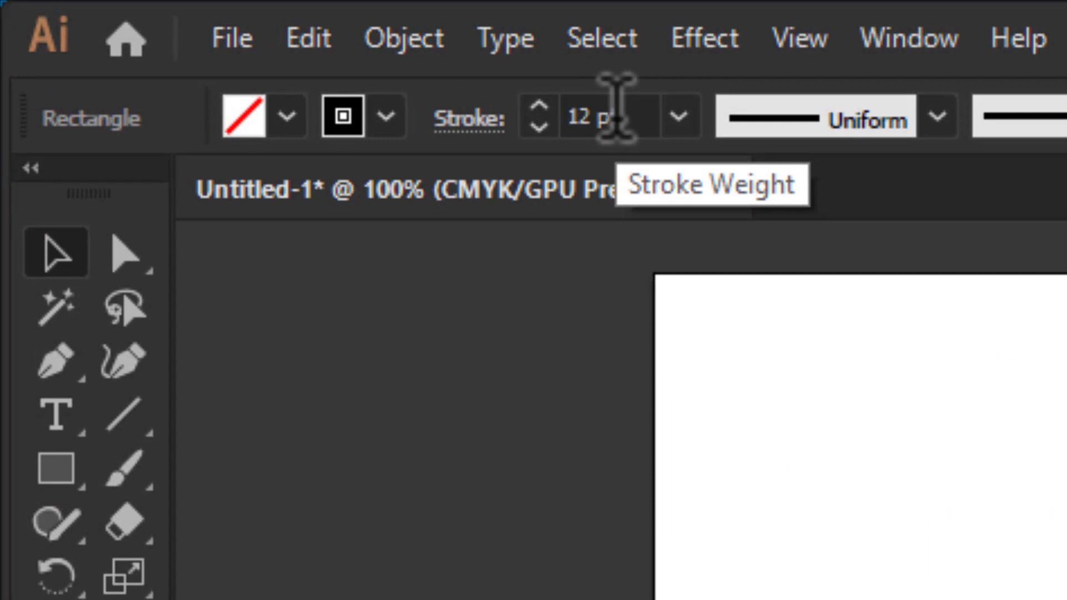
pyautogui.scroll(1, 617, 109)
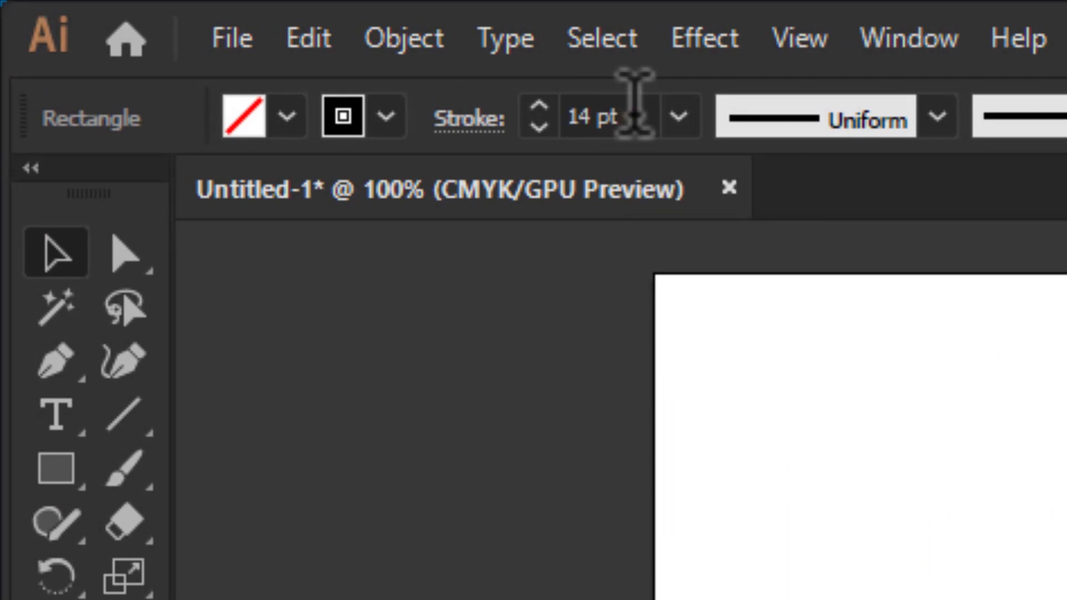
pyautogui.scroll(1, 634, 108)
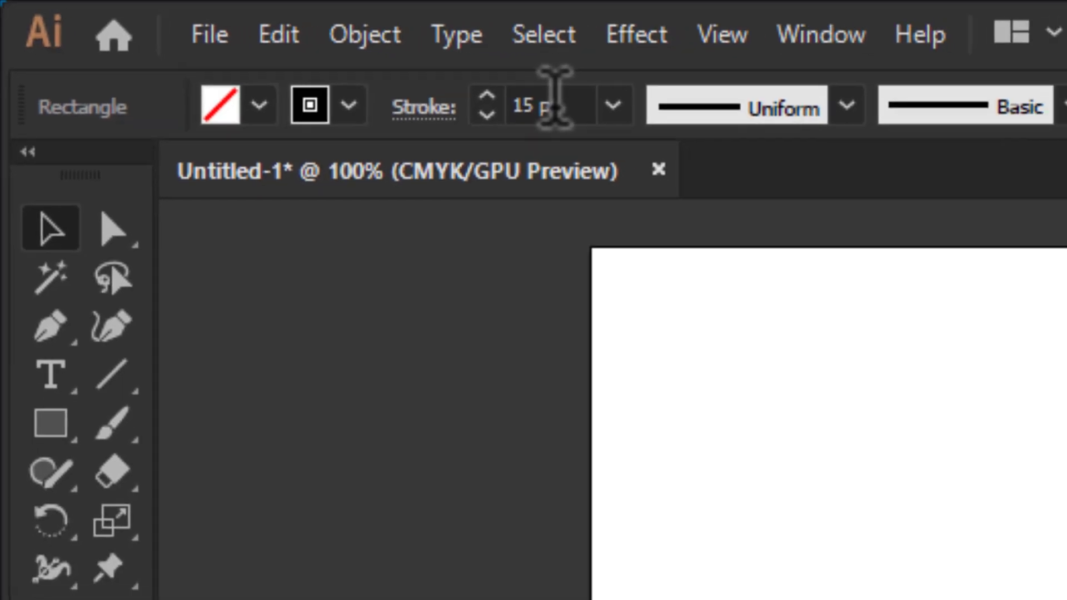
pyautogui.scroll(9, 554, 102)
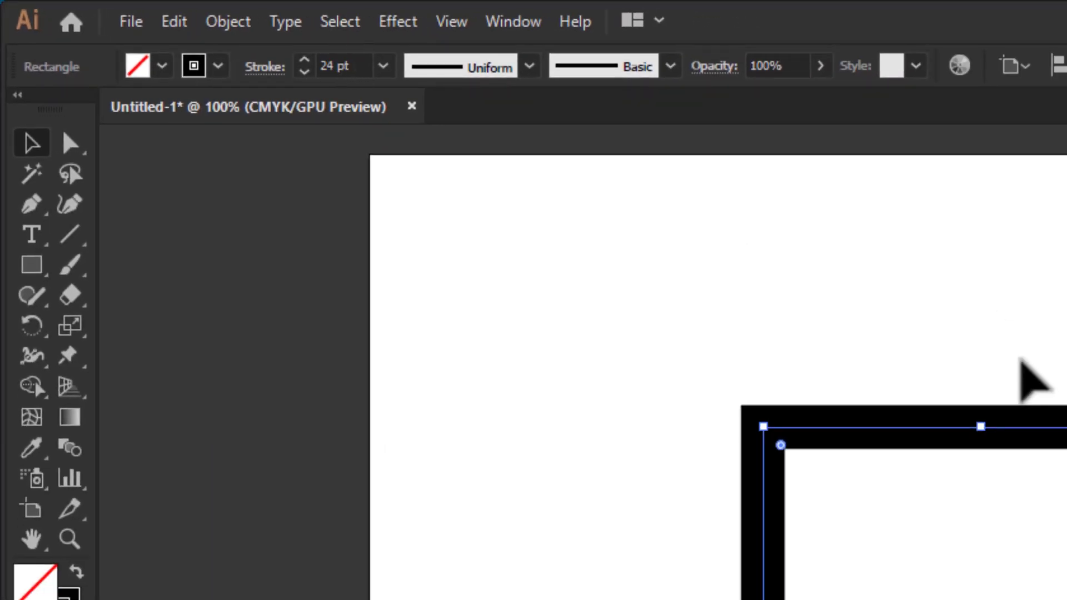
pyautogui.moveTo(769, 556); pyautogui.dragTo(816, 534)
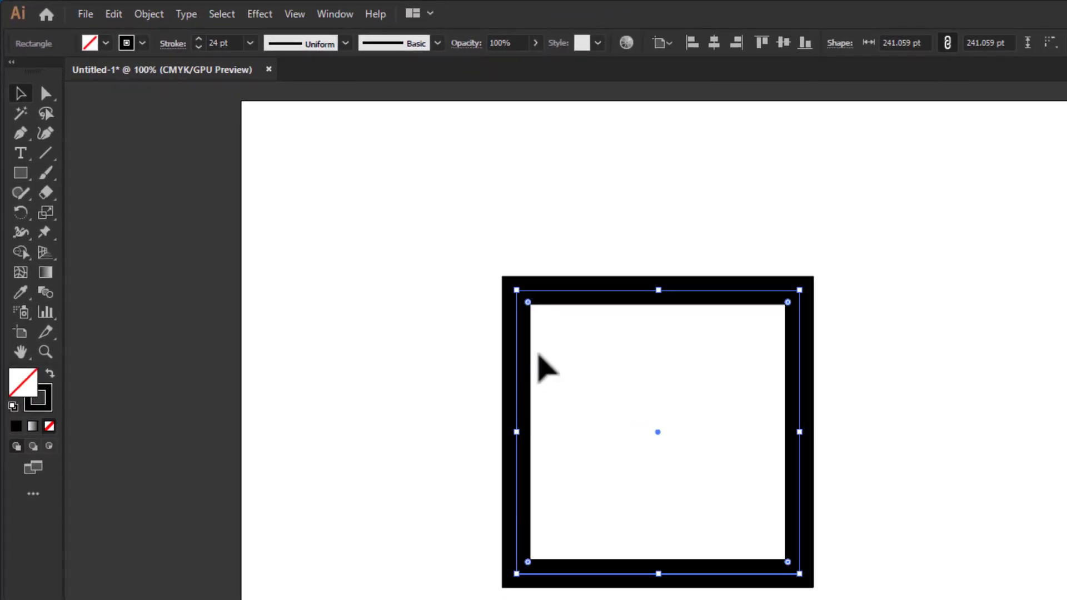
pyautogui.click(386, 294)
pyautogui.click(514, 309)
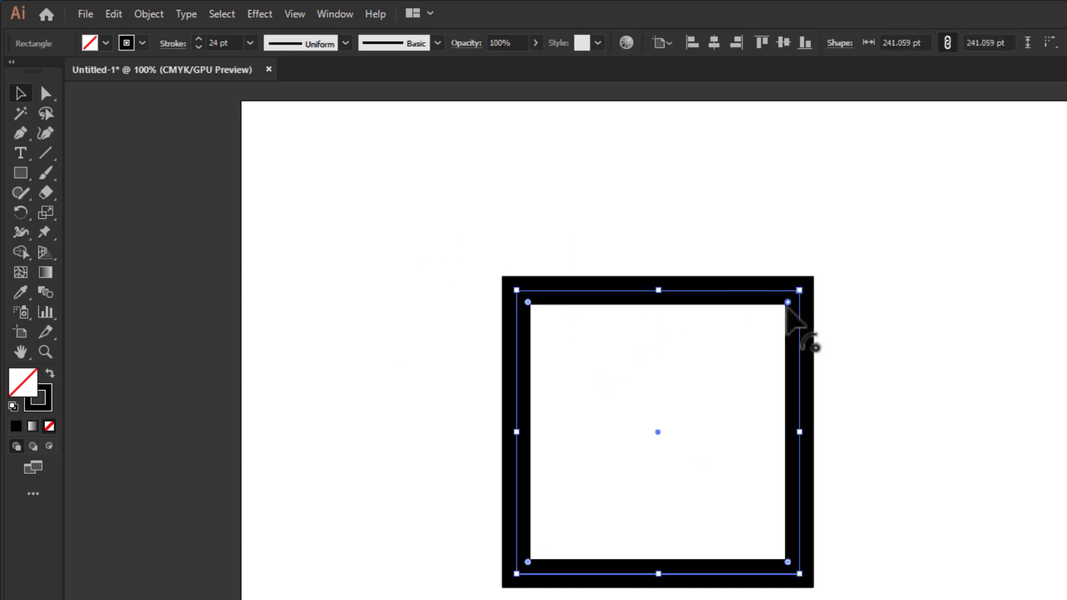
# - Try rounding only the square's upper-right corner, undo the rounding, and reselect the square
pyautogui.moveTo(786, 304); pyautogui.dragTo(776, 313)
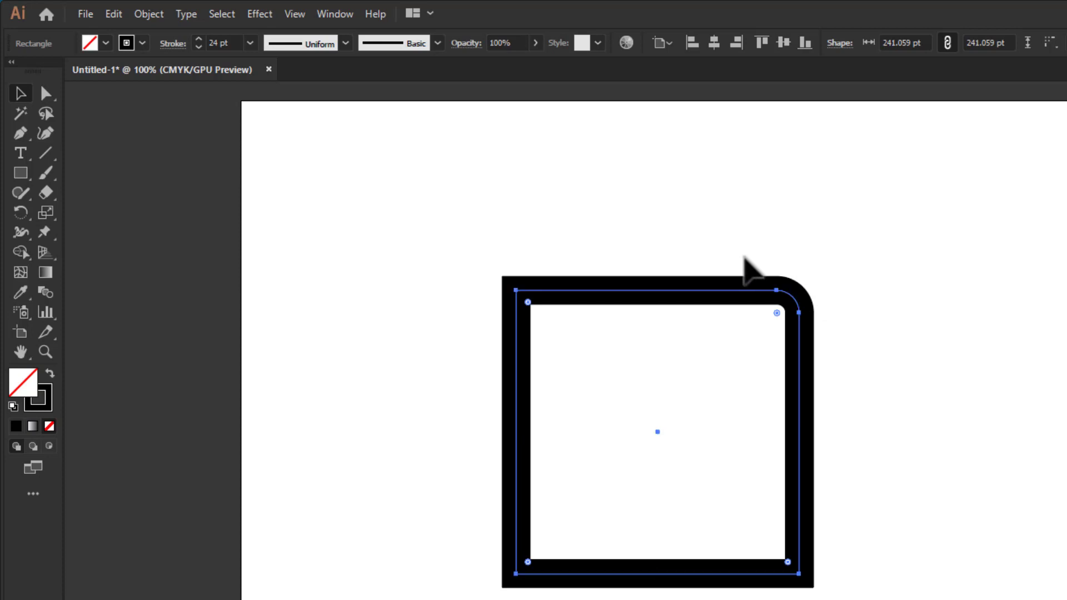
pyautogui.hotkey('ctrl', 'z')
pyautogui.click(837, 266)
pyautogui.moveTo(777, 265); pyautogui.dragTo(674, 339)
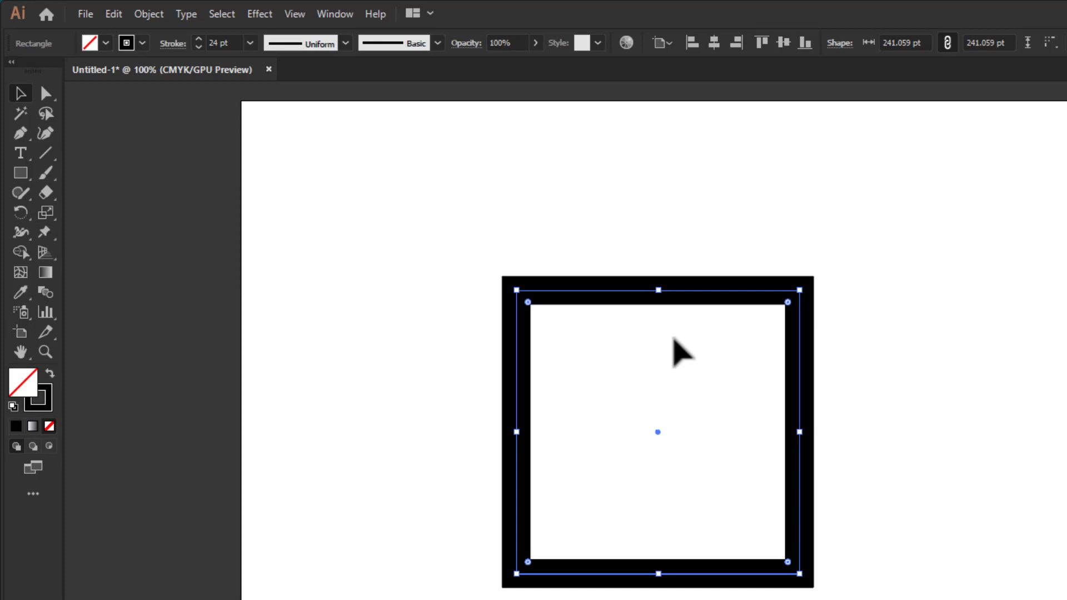
pyautogui.moveTo(692, 293); pyautogui.dragTo(581, 295)
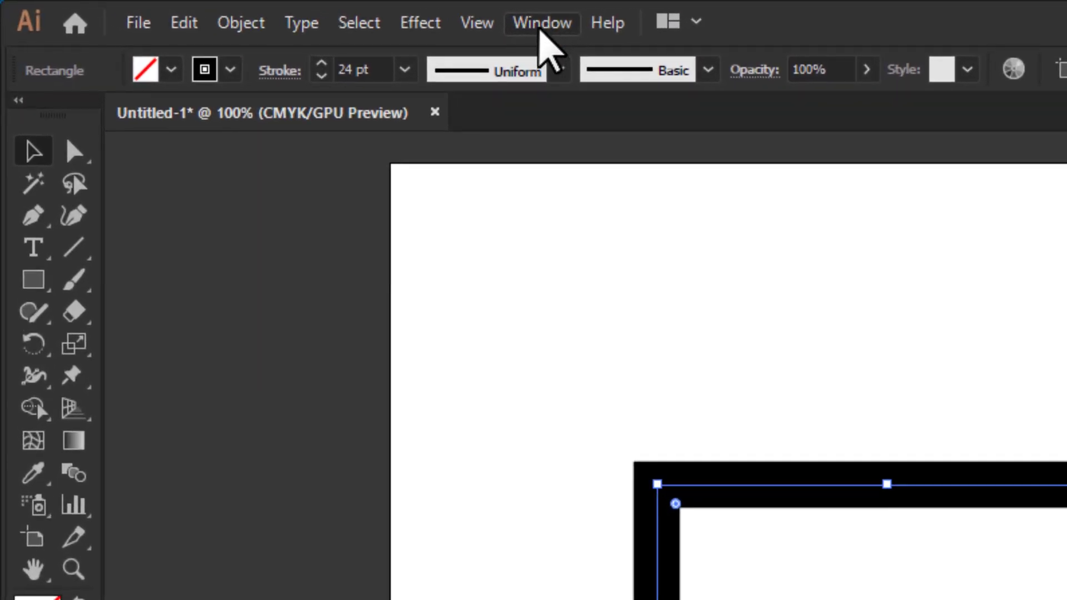
# - Open the Stroke panel for the selected square
pyautogui.click(538, 25)
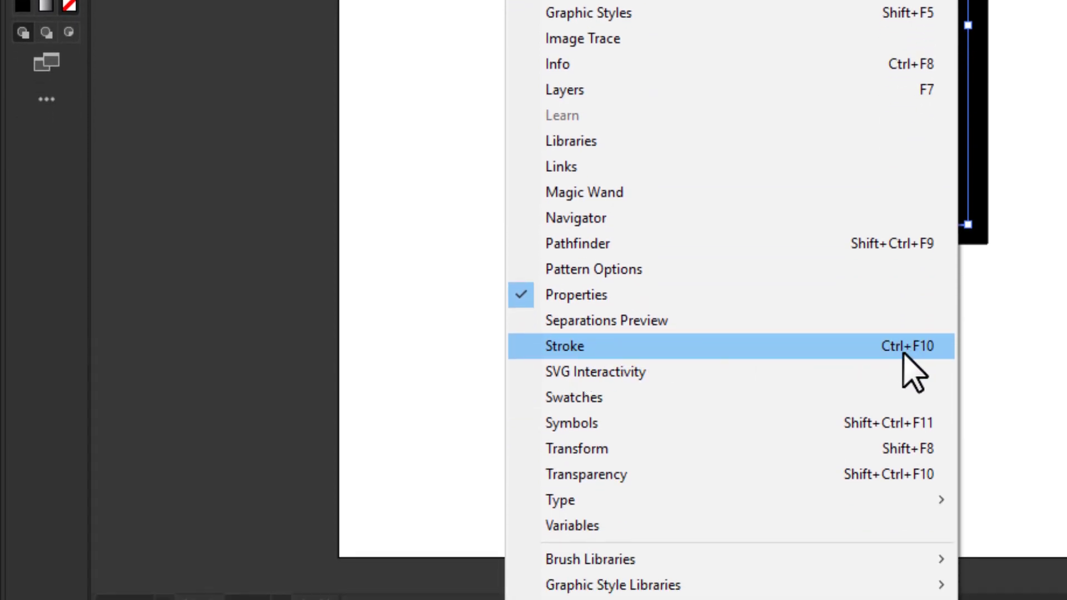
pyautogui.click(845, 347)
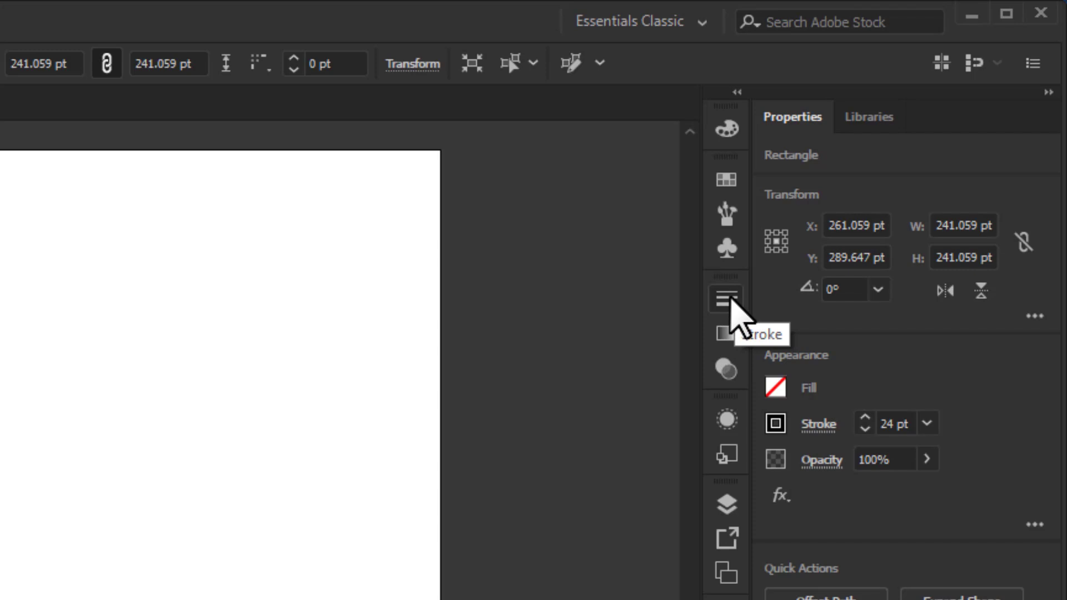
pyautogui.click(727, 298)
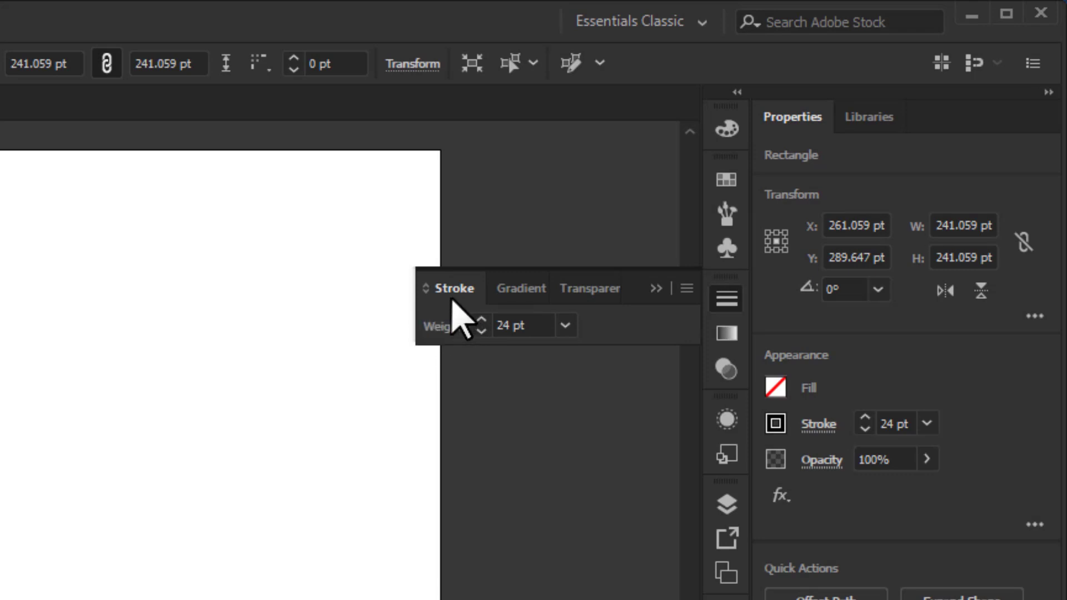
# - Detach the Stroke panel from its group so it floats over the artboard, and collapse the remaining Gradient and Transparency group
pyautogui.moveTo(431, 300)
pyautogui.mouseDown()
pyautogui.moveTo(379, 355)
pyautogui.moveTo(219, 460)
pyautogui.mouseUp()
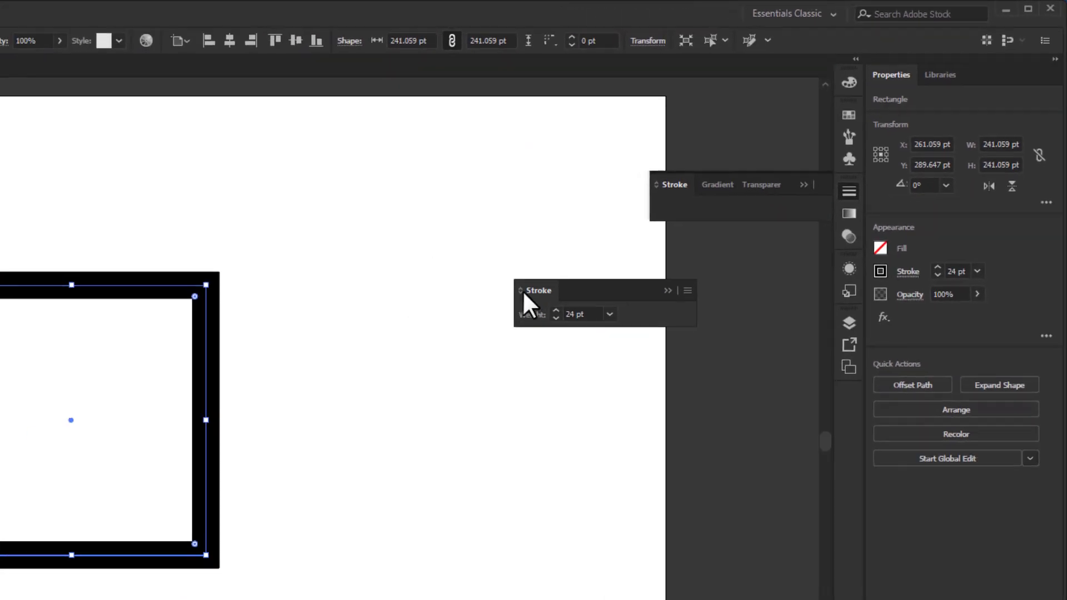
pyautogui.moveTo(523, 292)
pyautogui.mouseDown()
pyautogui.moveTo(400, 299)
pyautogui.moveTo(392, 279)
pyautogui.mouseUp()
pyautogui.moveTo(471, 265); pyautogui.dragTo(464, 278)
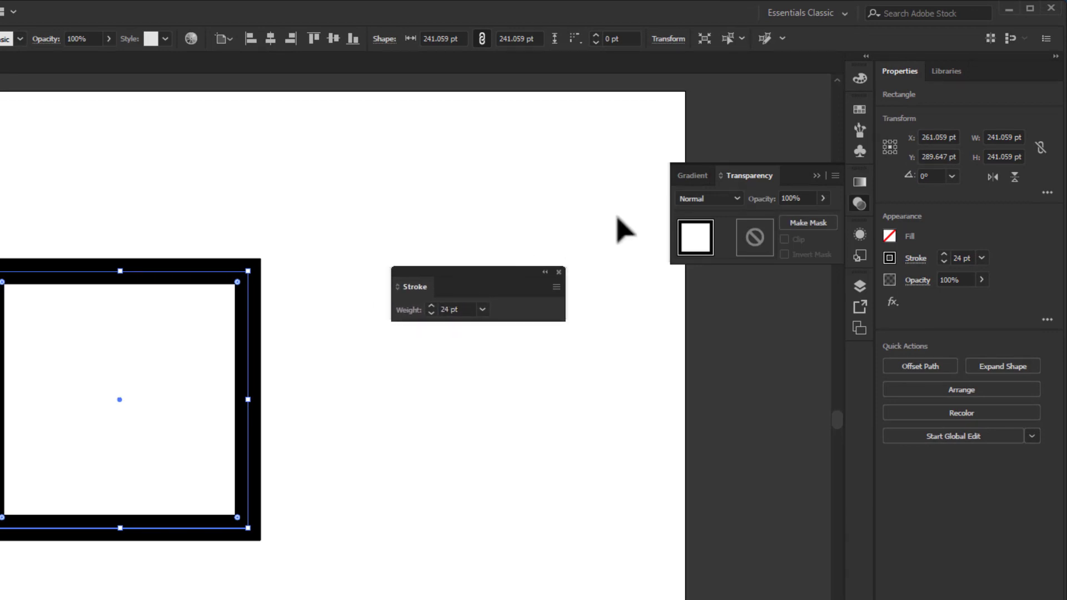
pyautogui.click(816, 175)
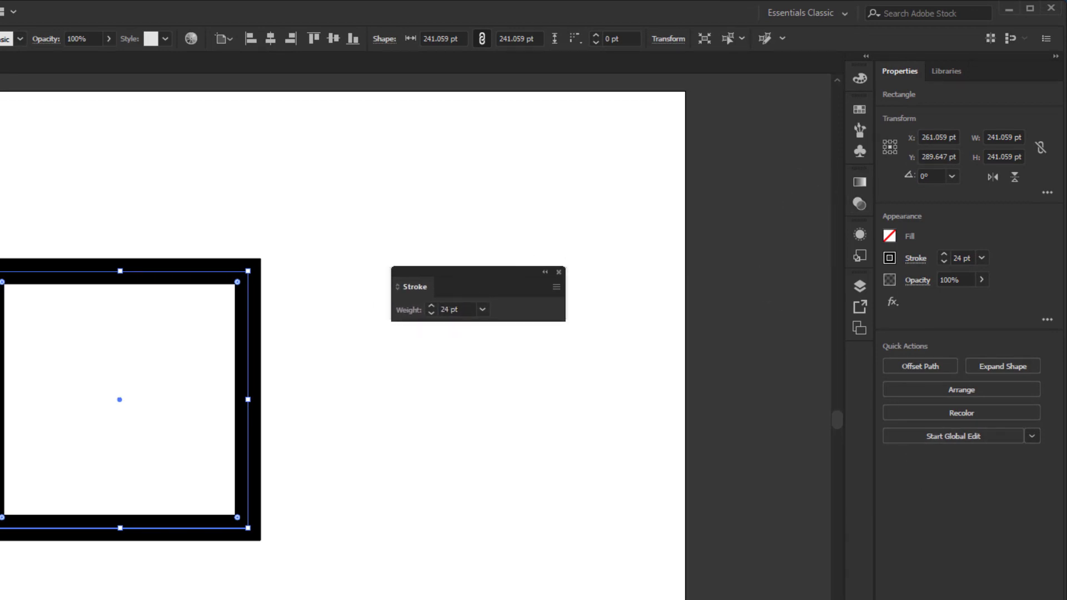
pyautogui.moveTo(453, 270)
pyautogui.mouseDown()
pyautogui.moveTo(495, 286)
pyautogui.moveTo(476, 298)
pyautogui.mouseUp()
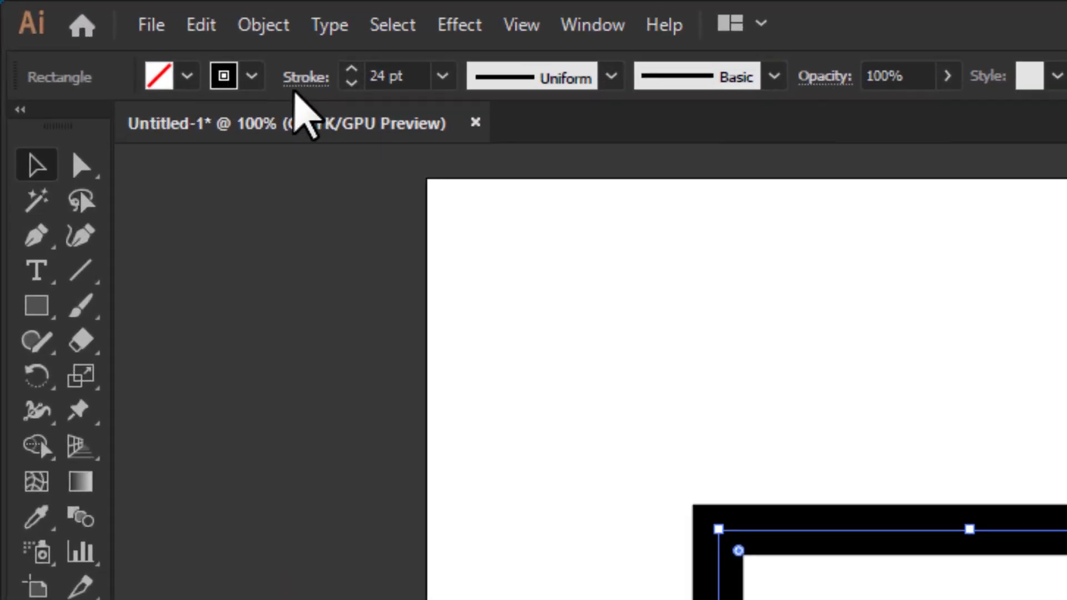
# - Reposition the floating Stroke panel closer to the upper-right side of the square
pyautogui.click(302, 80)
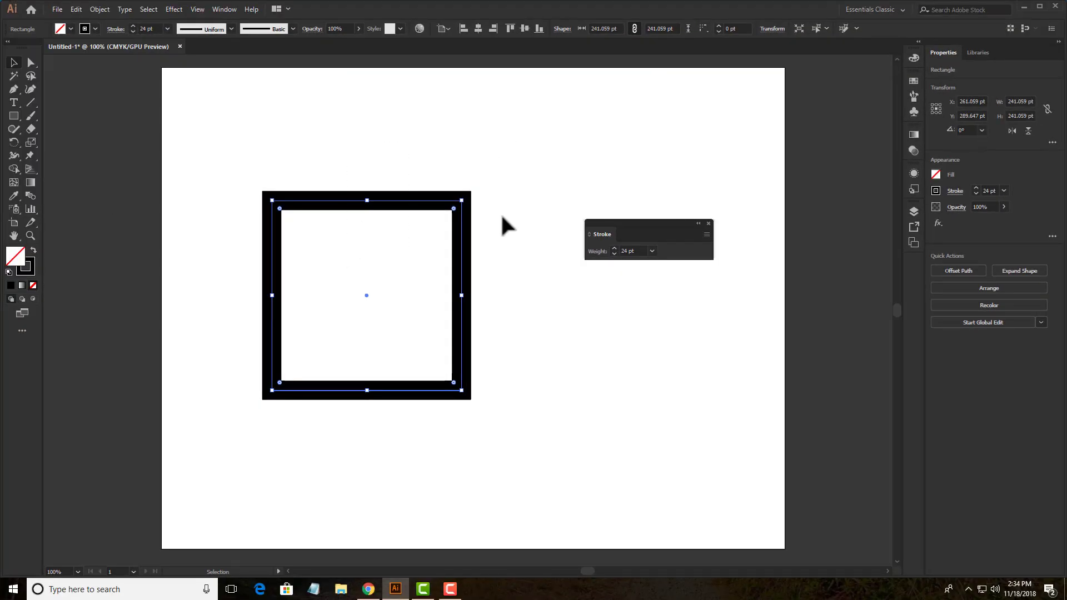
pyautogui.moveTo(660, 221); pyautogui.dragTo(634, 208)
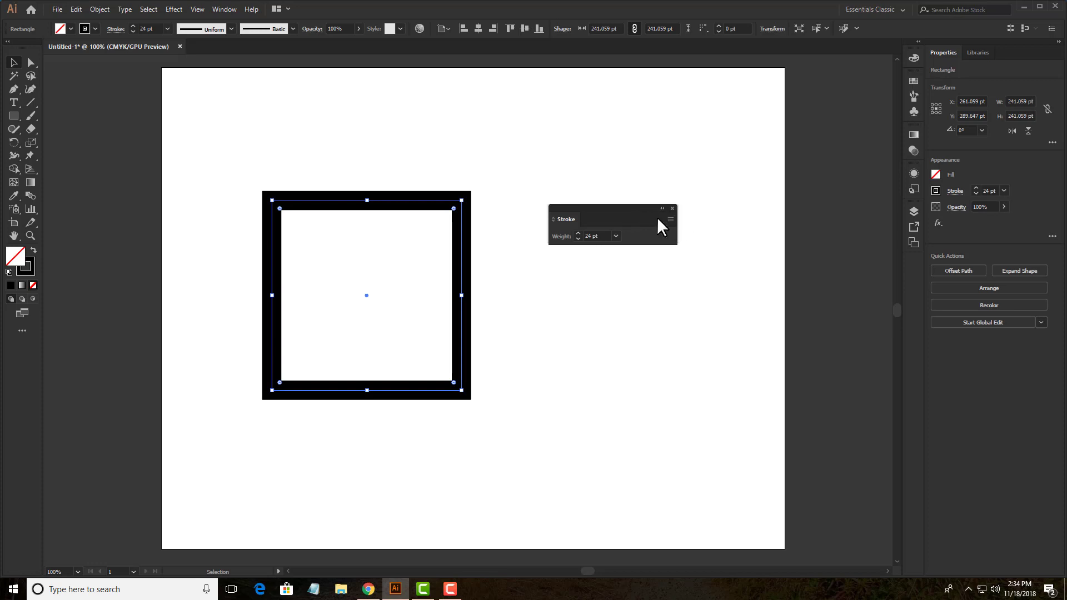
pyautogui.moveTo(612, 209); pyautogui.dragTo(616, 202)
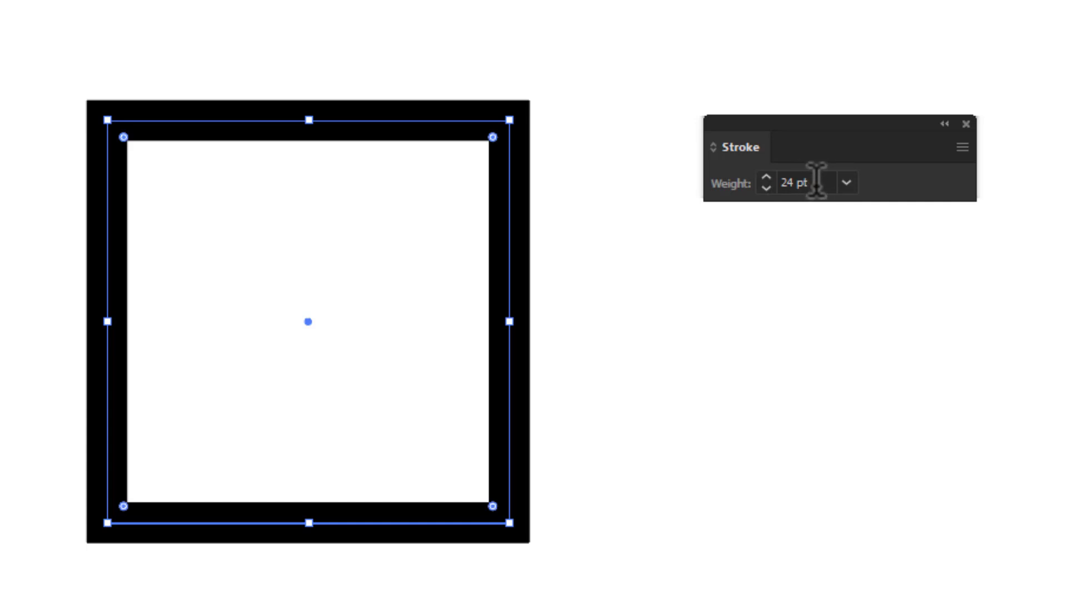
# - Set the square's stroke weight to 50 pt and move the square slightly up and to the right
pyautogui.scroll(20, 816, 179)
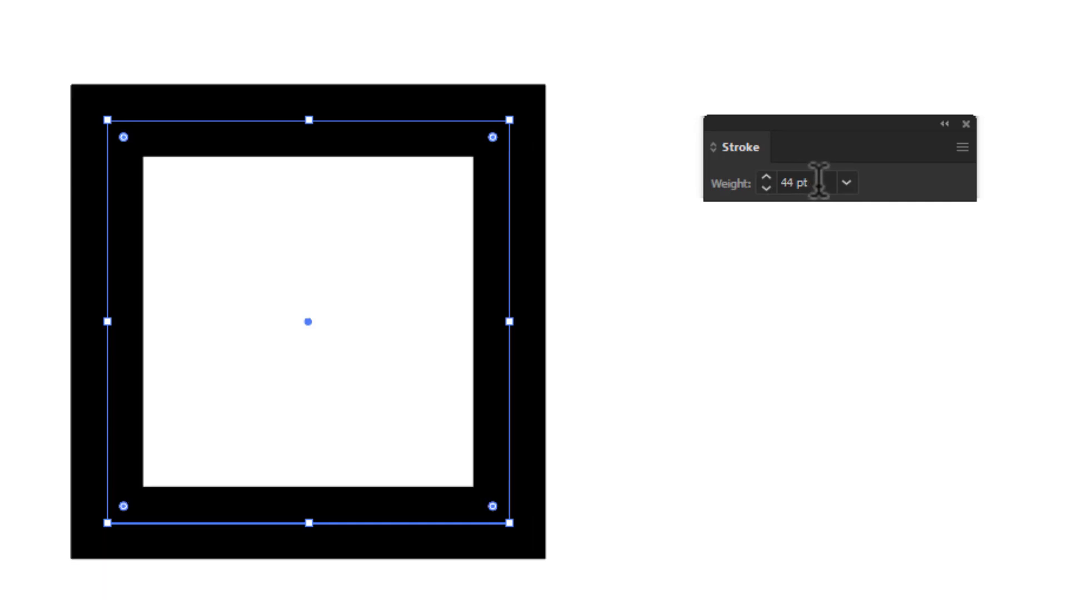
pyautogui.scroll(15, 818, 180)
pyautogui.scroll(-4, 818, 179)
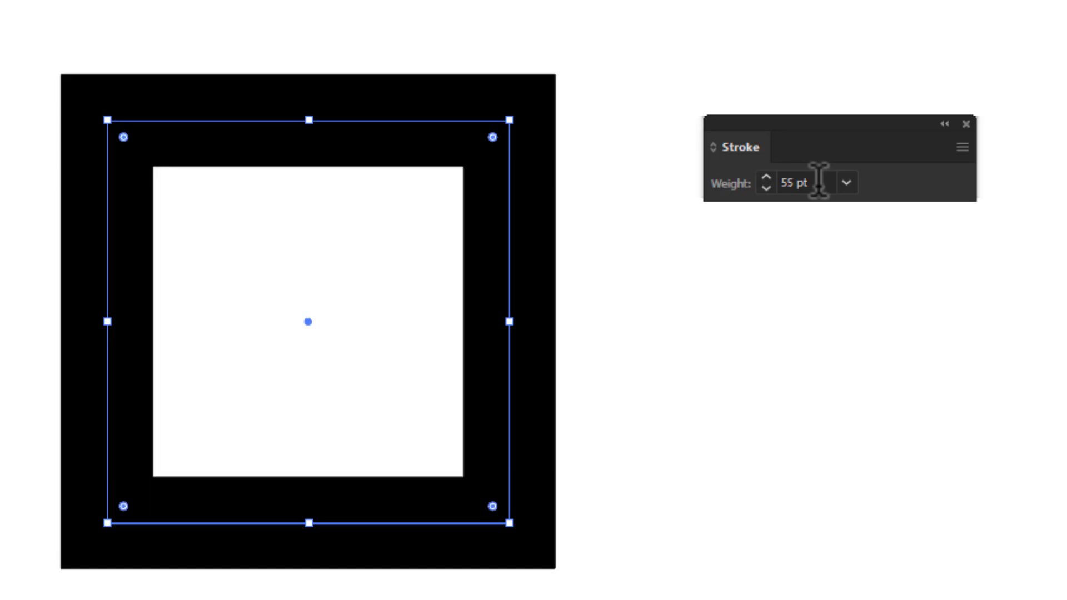
pyautogui.scroll(-9, 819, 180)
pyautogui.scroll(4, 816, 179)
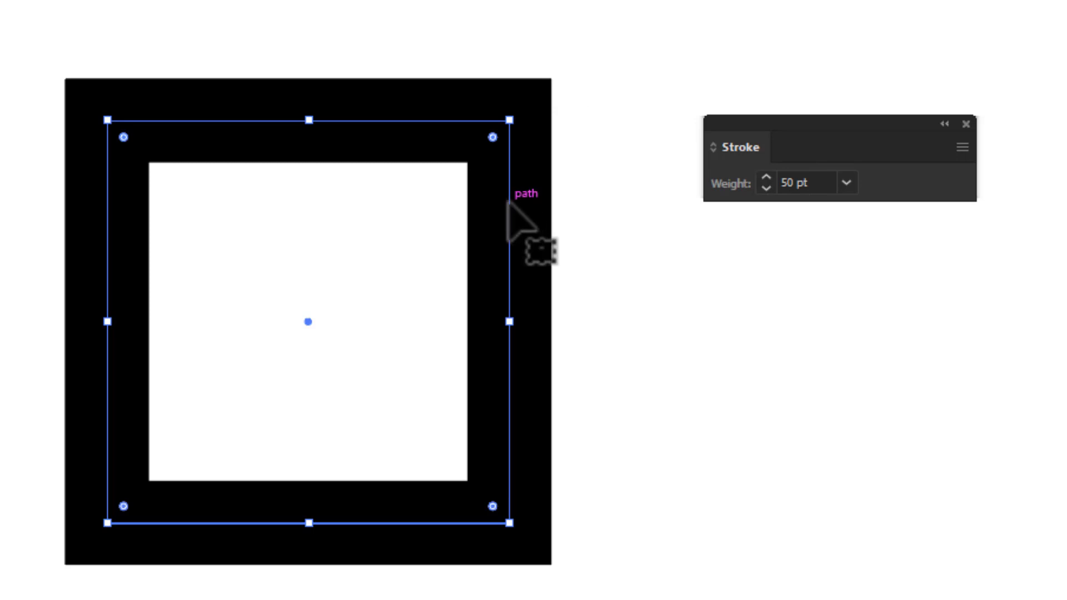
pyautogui.moveTo(507, 203); pyautogui.dragTo(606, 162)
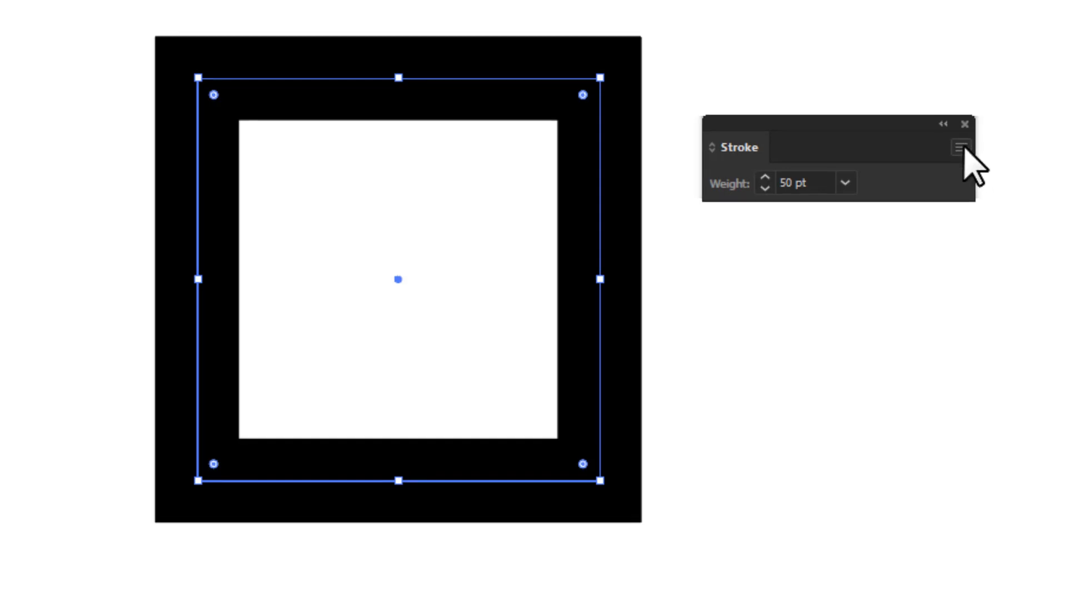
# - Show the full set of options in the Stroke panel and place the expanded panel beside the square
pyautogui.click(900, 158)
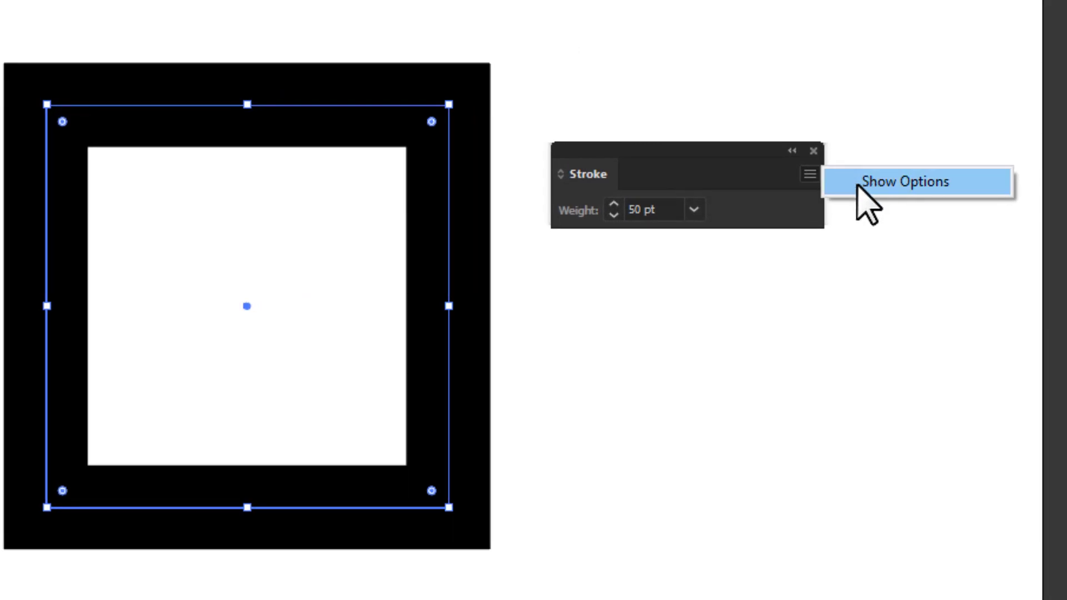
pyautogui.click(889, 182)
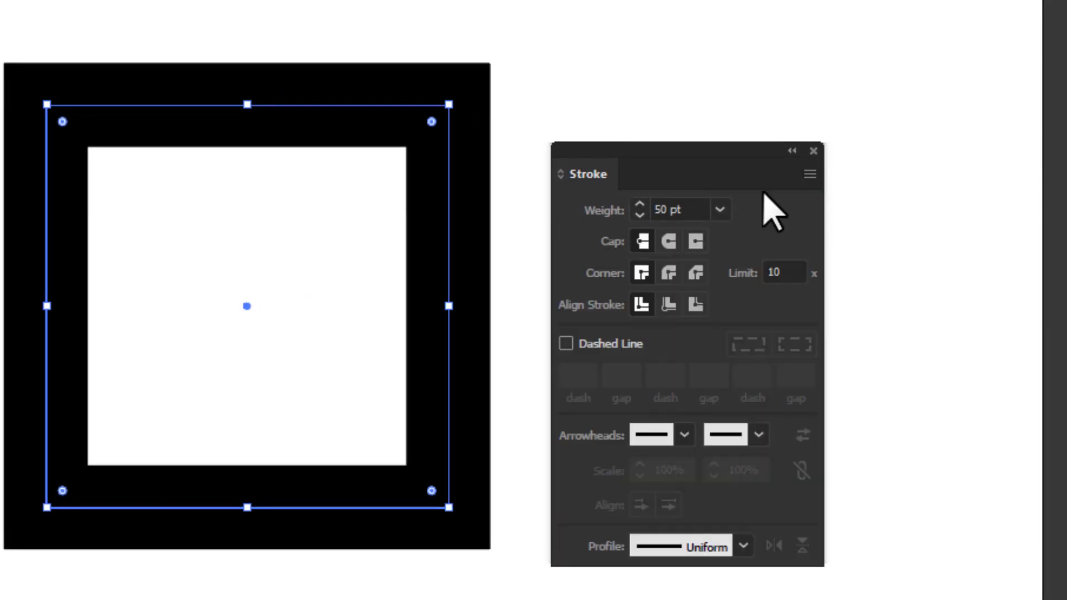
pyautogui.moveTo(721, 167)
pyautogui.mouseDown()
pyautogui.moveTo(825, 120)
pyautogui.moveTo(714, 119)
pyautogui.moveTo(767, 124)
pyautogui.mouseUp()
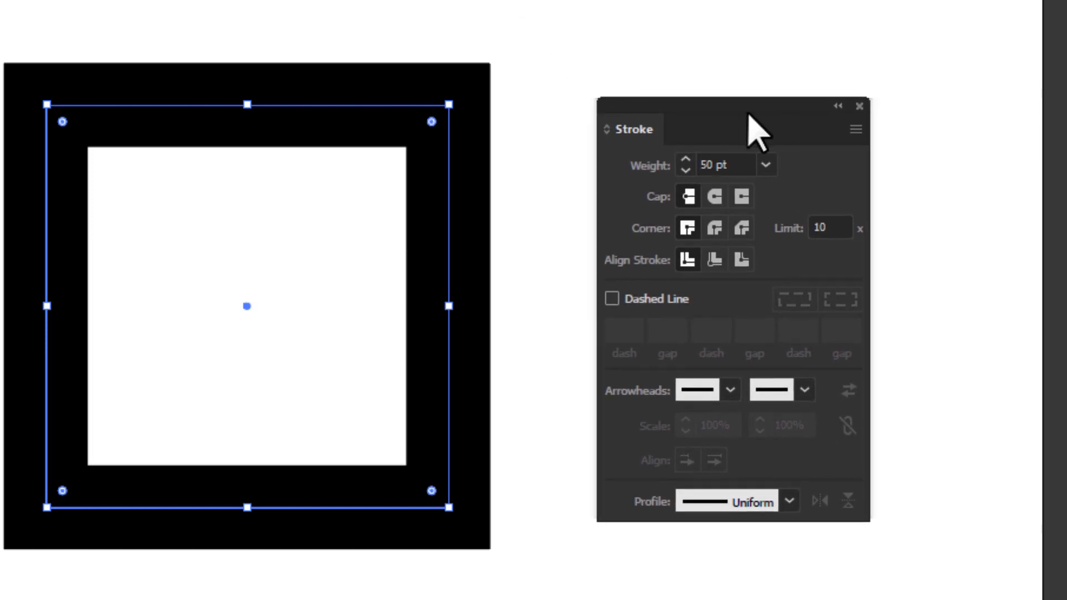
pyautogui.moveTo(752, 131)
pyautogui.mouseDown()
pyautogui.moveTo(748, 119)
pyautogui.moveTo(711, 115)
pyautogui.mouseUp()
pyautogui.moveTo(495, 10); pyautogui.dragTo(358, 177)
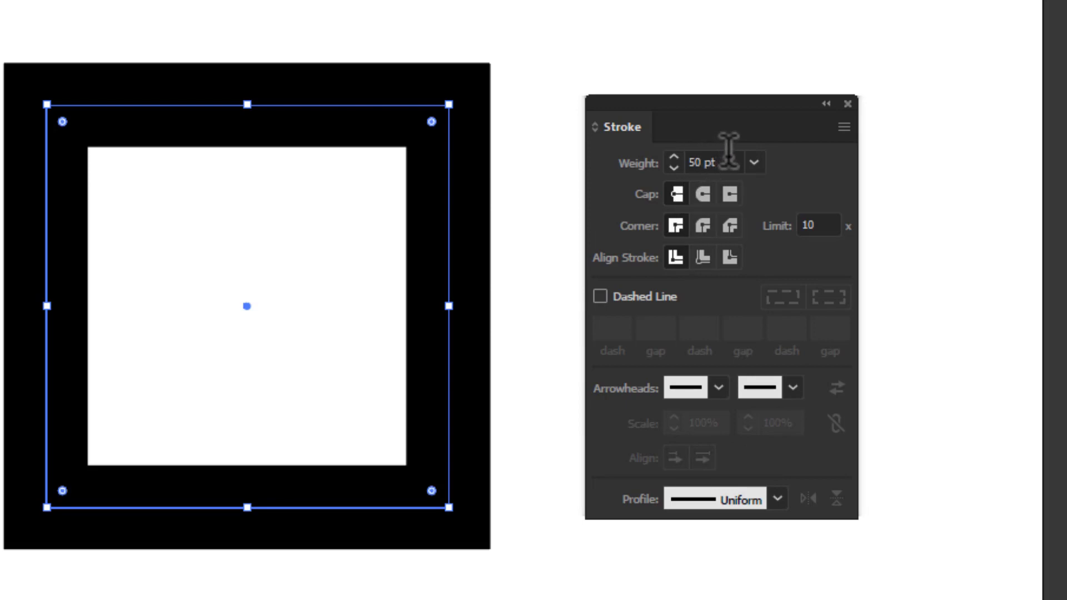
# - Review the preset stroke weights and set the square's stroke weight to 500 pt
pyautogui.click(754, 163)
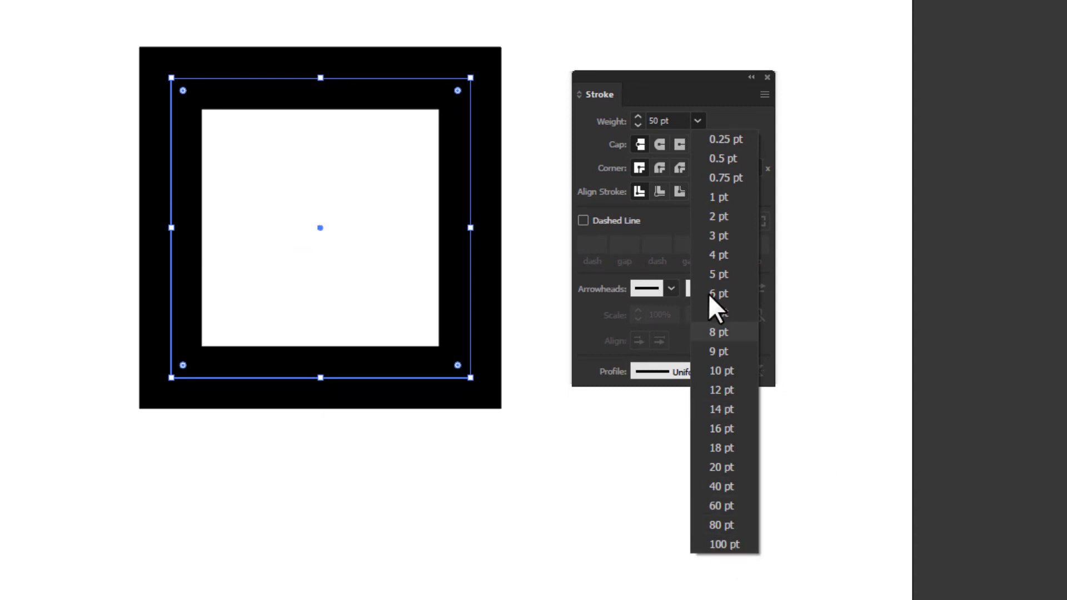
pyautogui.click(697, 120)
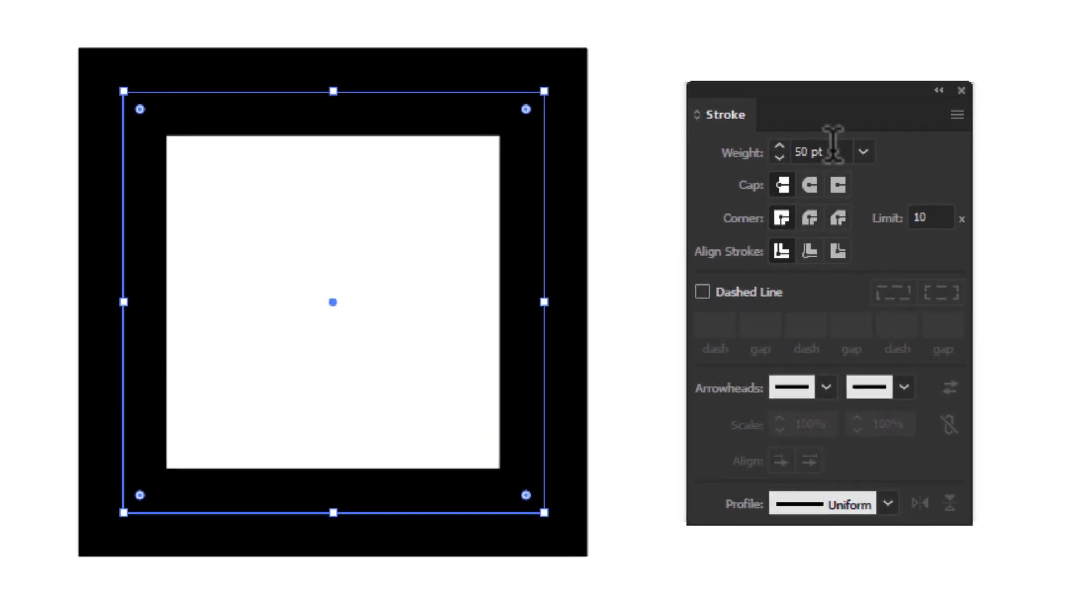
pyautogui.moveTo(675, 120); pyautogui.dragTo(626, 120)
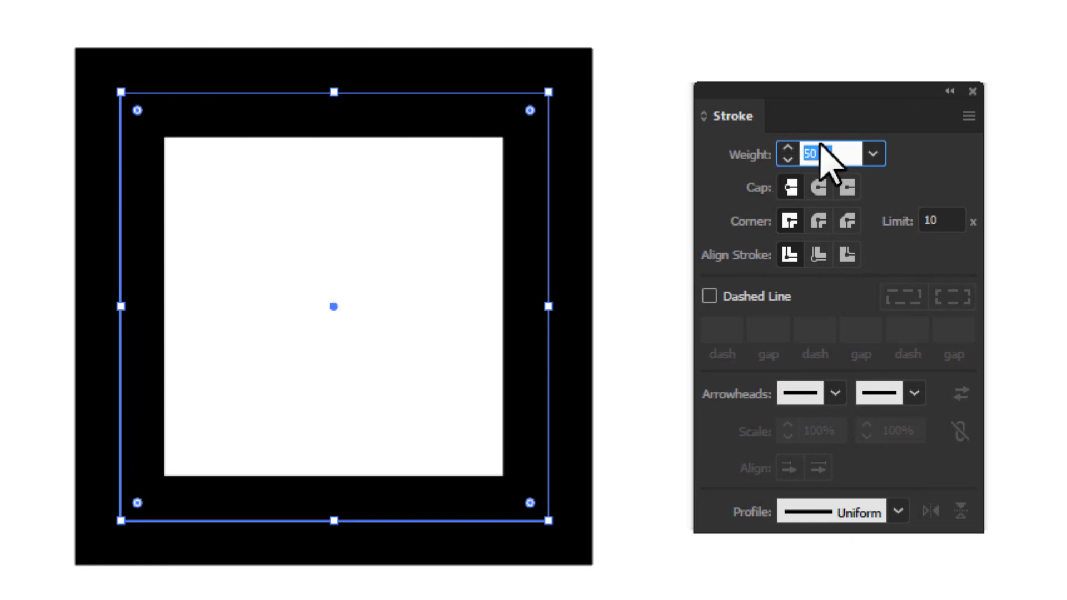
pyautogui.press('Return')
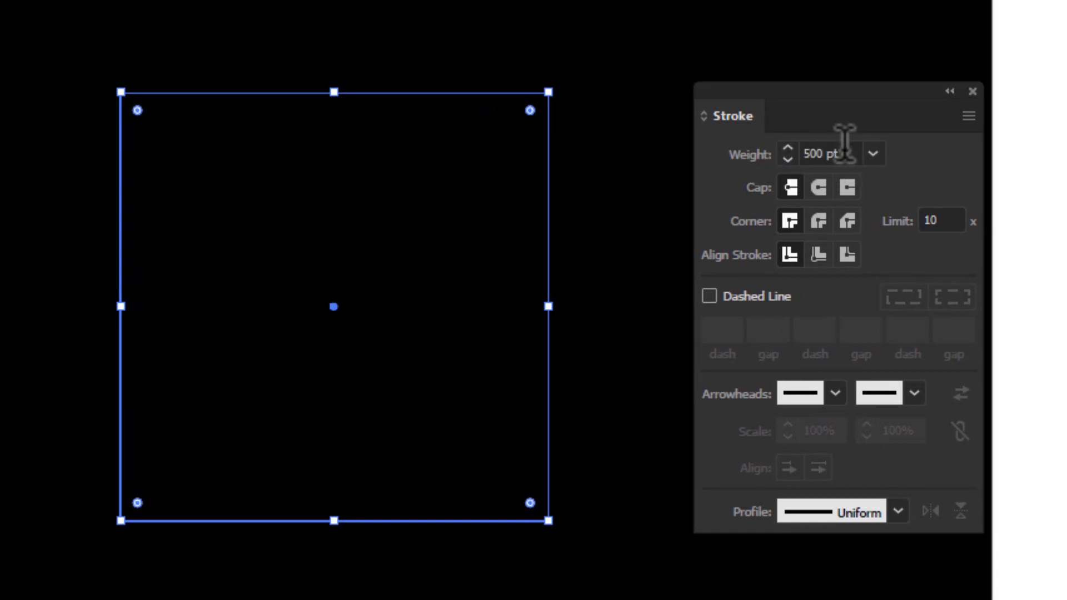
# - Raise the square's stroke weight to 1000 pt
pyautogui.click(809, 154)
pyautogui.write('4')
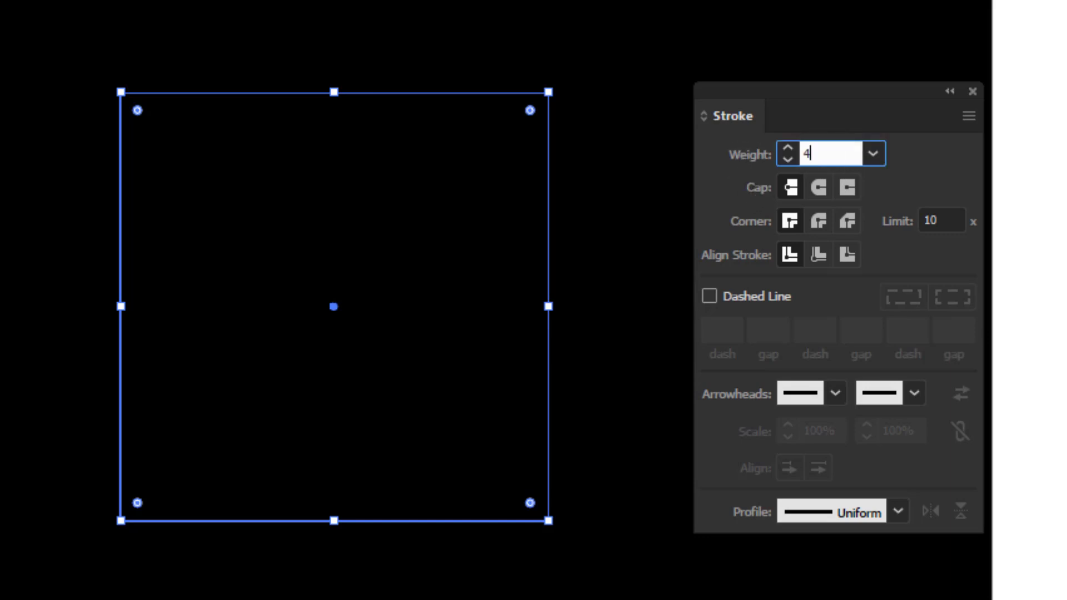
pyautogui.write('000')
pyautogui.press('Return')
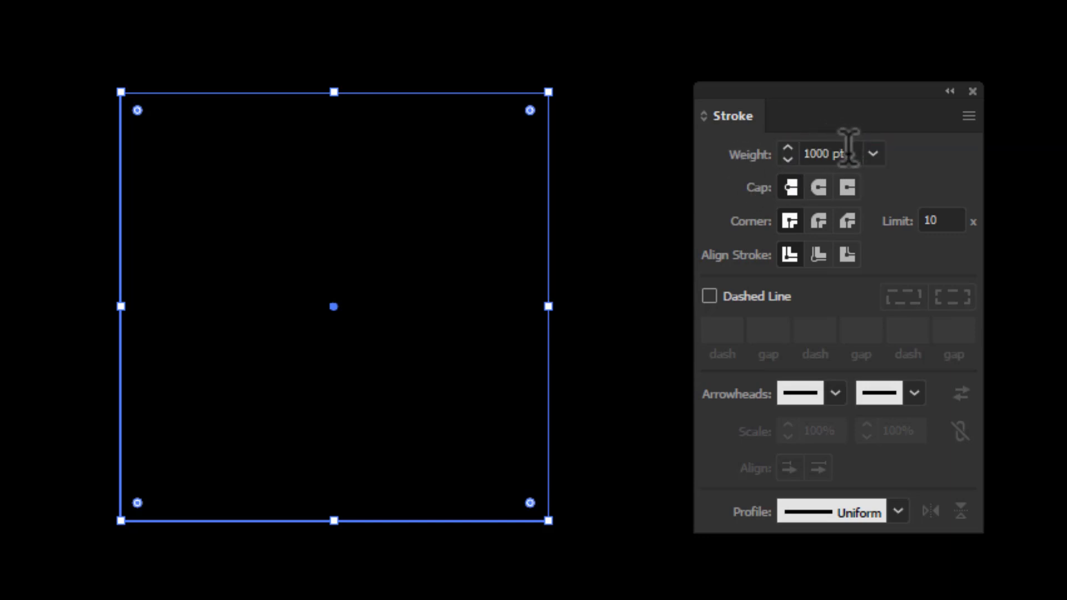
# - Reduce the square's stroke weight to 200 pt and further to 150 pt
pyautogui.click(849, 148)
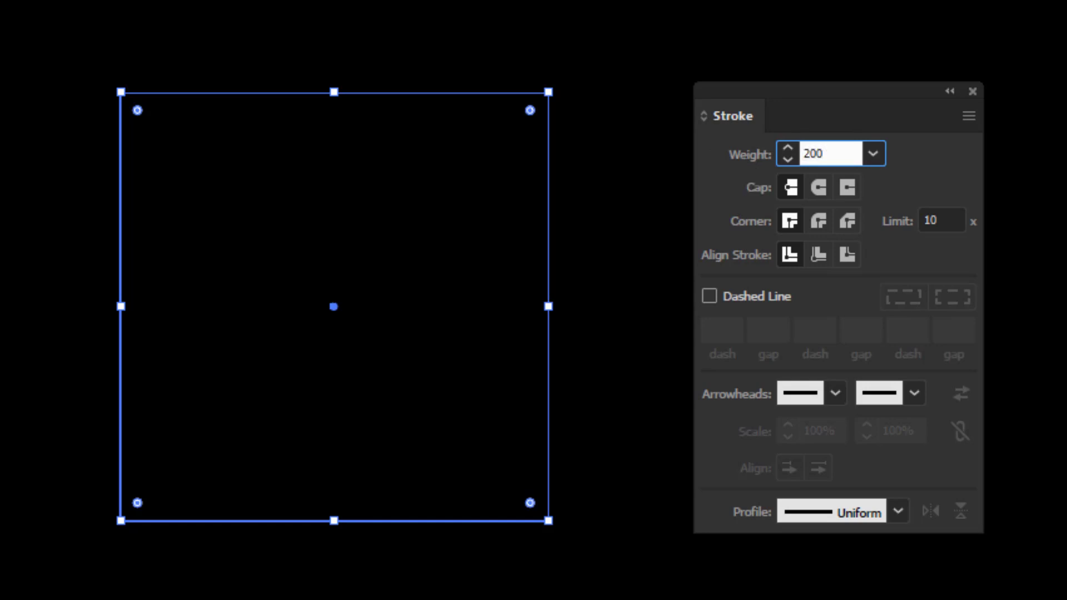
pyautogui.press('Return')
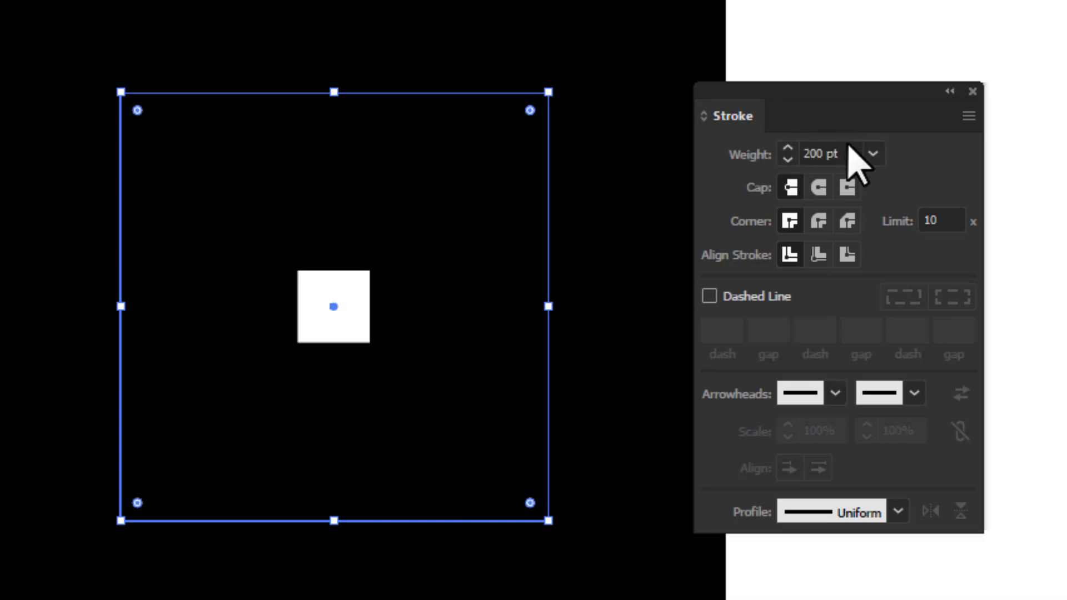
pyautogui.click(848, 143)
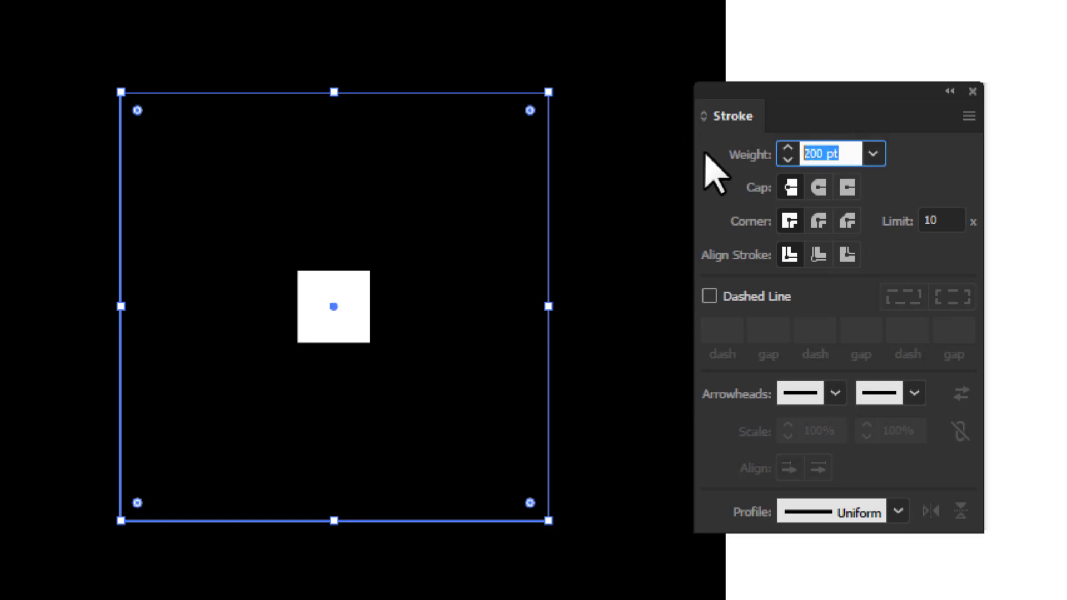
pyautogui.write('150')
pyautogui.press('Return')
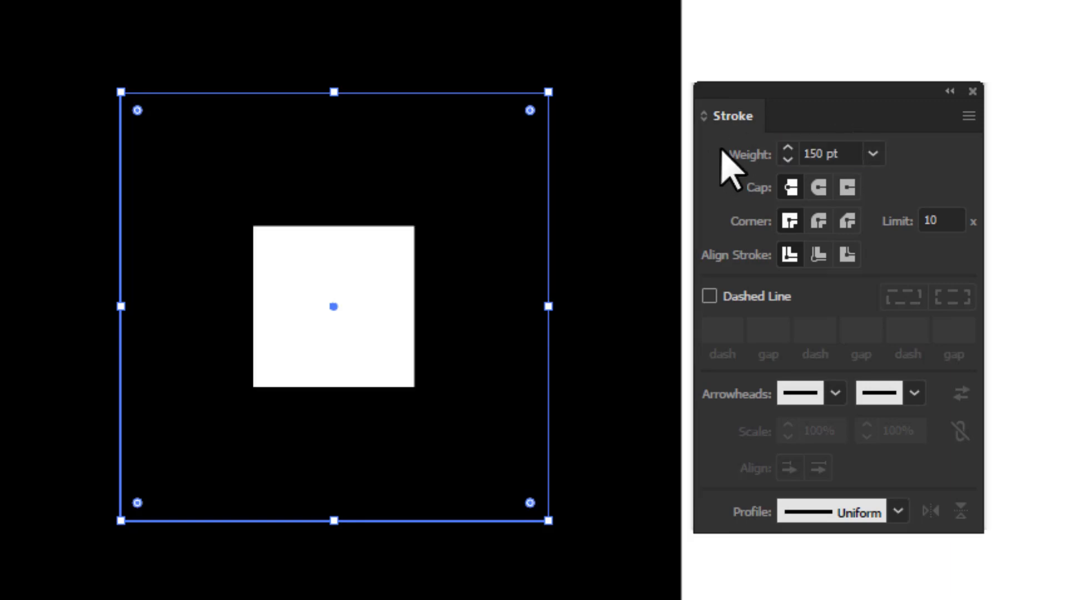
# - Lower the square's stroke weight gradually in small increments to 70 pt
pyautogui.moveTo(840, 154); pyautogui.dragTo(792, 154)
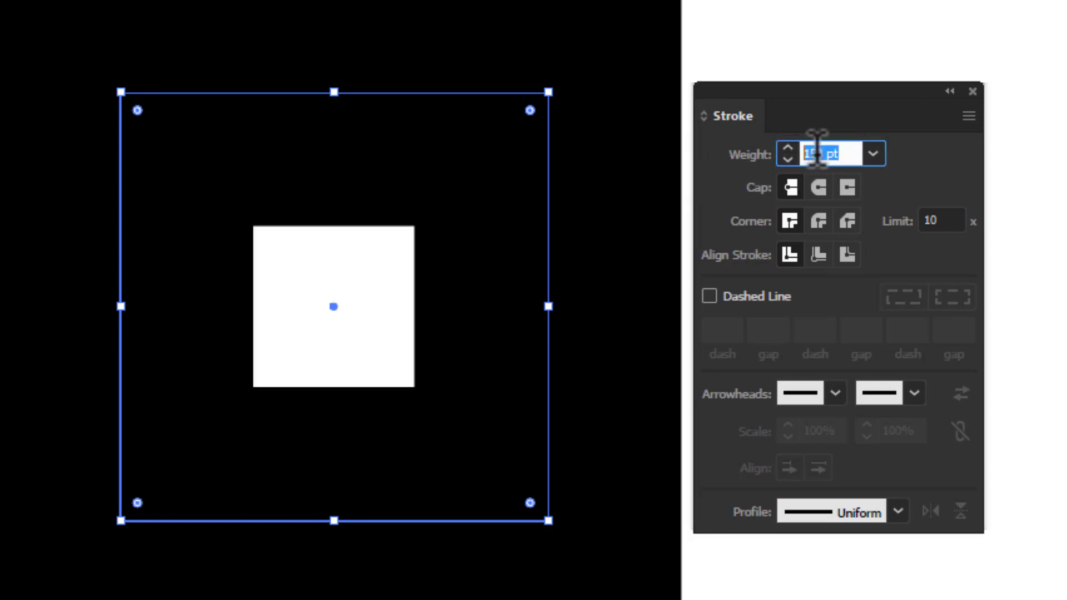
pyautogui.press('Down')
pyautogui.press('Down')
pyautogui.press('Down')
pyautogui.press('Down')
pyautogui.press('Down')
pyautogui.press('Down')
pyautogui.press('Down')
pyautogui.press('Down')
pyautogui.press('Down')
pyautogui.press('Down')
pyautogui.press('Down')
pyautogui.press('Down')
pyautogui.press('Down')
pyautogui.press('Down')
pyautogui.press('Down')
pyautogui.press('Down')
pyautogui.press('Down')
pyautogui.press('Down')
pyautogui.press('Down')
pyautogui.press('Down')
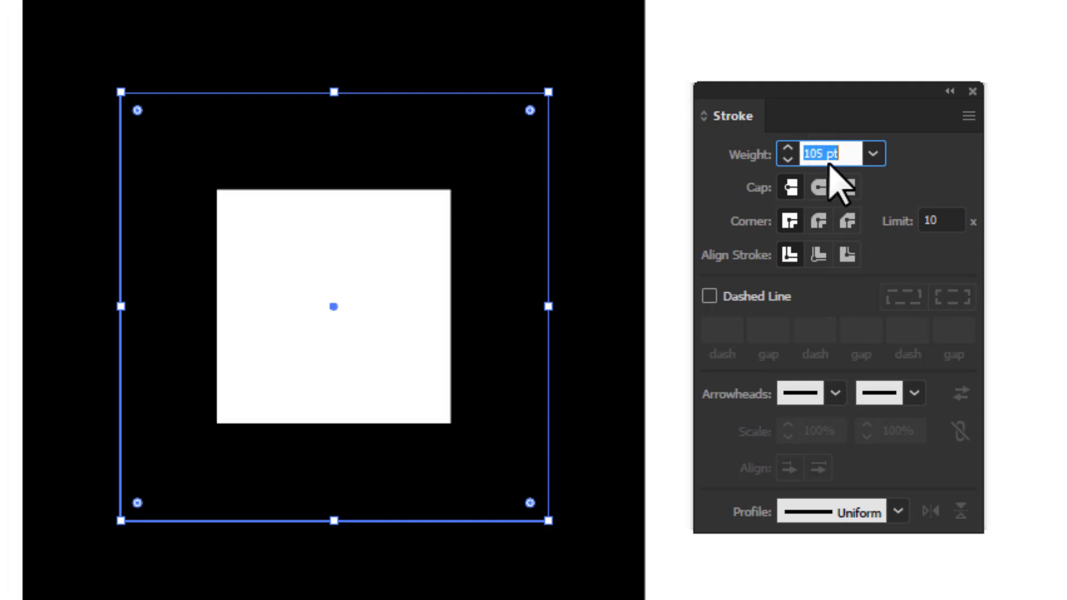
pyautogui.press('Down')
pyautogui.press('Down')
pyautogui.press('Down')
pyautogui.press('Down')
pyautogui.press('Down')
pyautogui.press('Down')
pyautogui.press('Down')
pyautogui.press('Down')
pyautogui.press('Down')
pyautogui.press('Down')
pyautogui.press('Down')
pyautogui.press('Down')
pyautogui.press('Down')
pyautogui.press('Down')
pyautogui.press('Down')
pyautogui.press('Down')
pyautogui.press('Down')
pyautogui.press('Down')
pyautogui.press('Down')
pyautogui.press('Down')
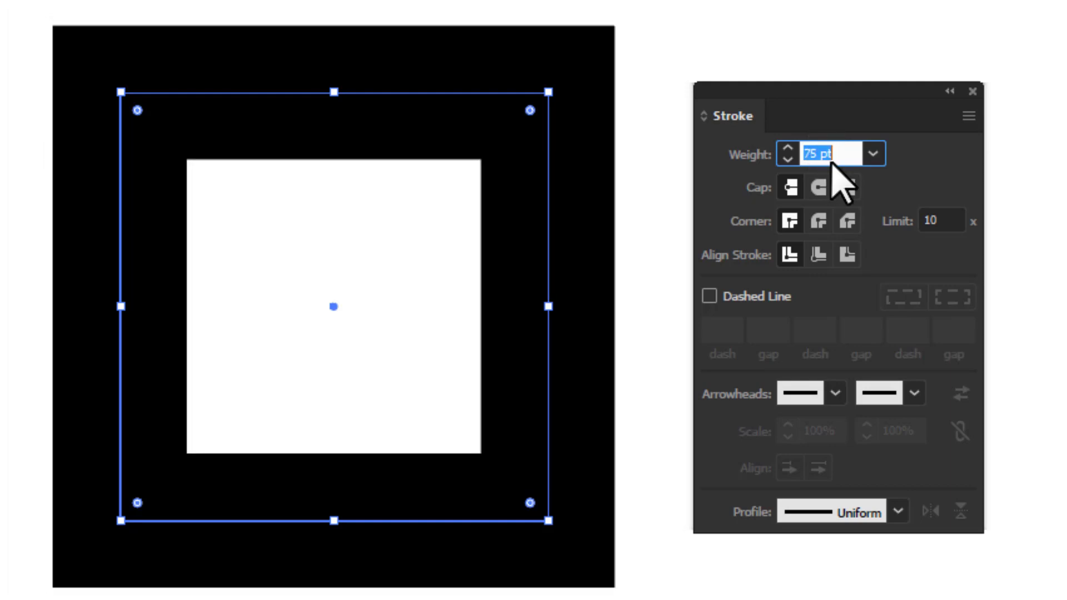
pyautogui.press('Down')
pyautogui.press('Down')
pyautogui.press('Down')
pyautogui.press('Down')
pyautogui.press('Down')
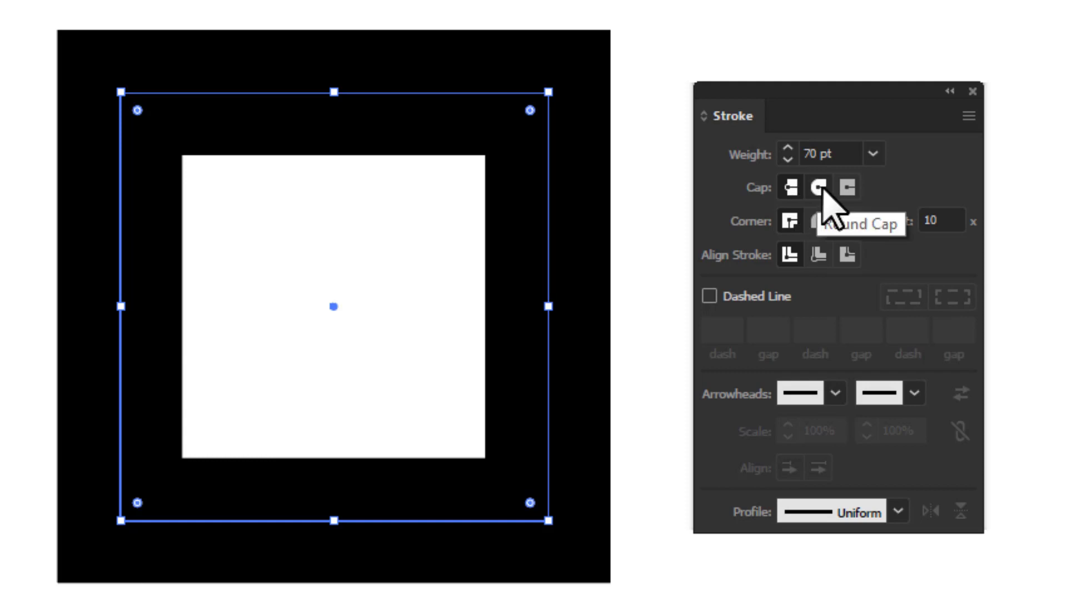
# - Try the Round Cap and Projecting Cap on the square's stroke and return to the Butt Cap
pyautogui.click(821, 189)
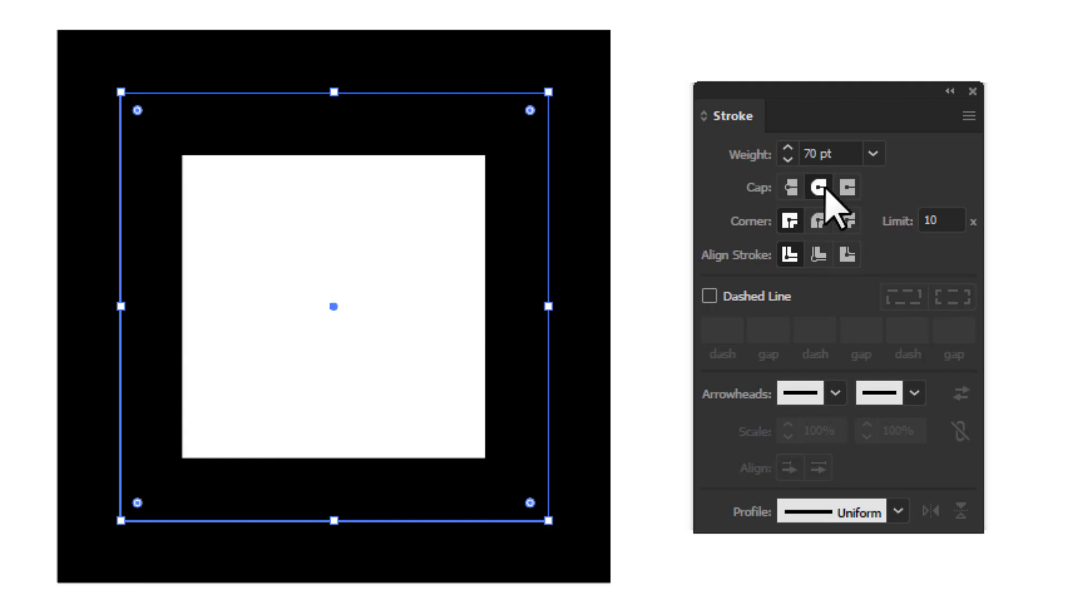
pyautogui.click(844, 189)
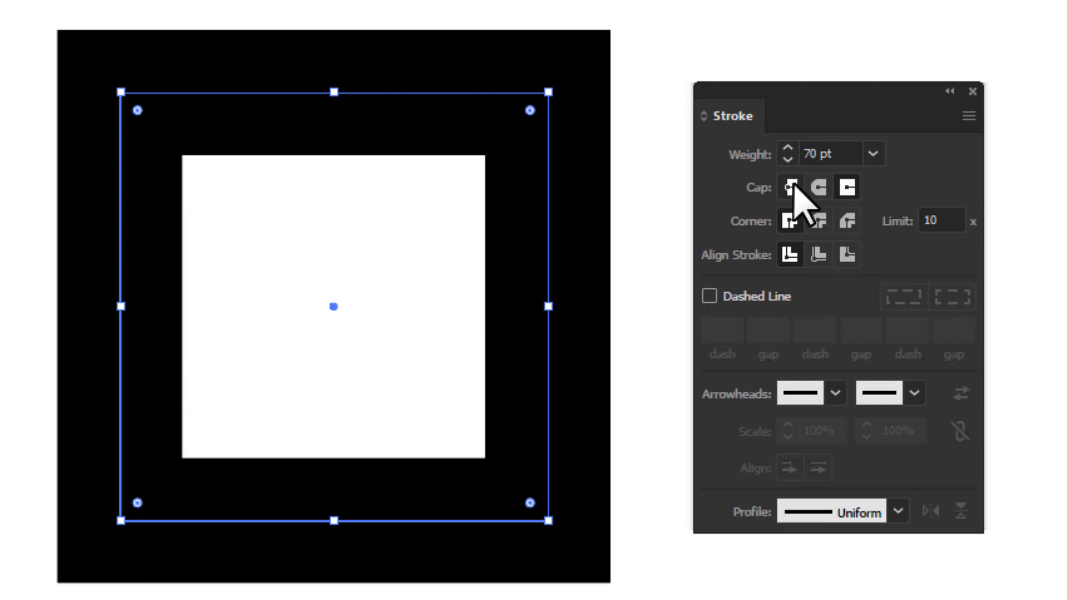
pyautogui.click(788, 187)
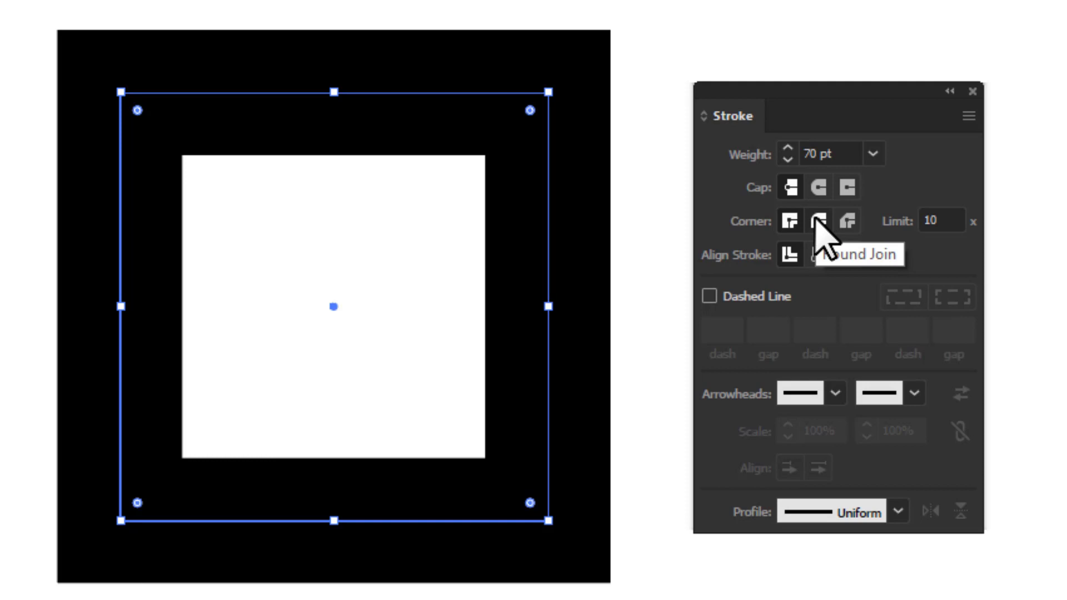
# - Try the Round Join and Bevel Join on the square's corners and return to the Miter Join
pyautogui.click(817, 221)
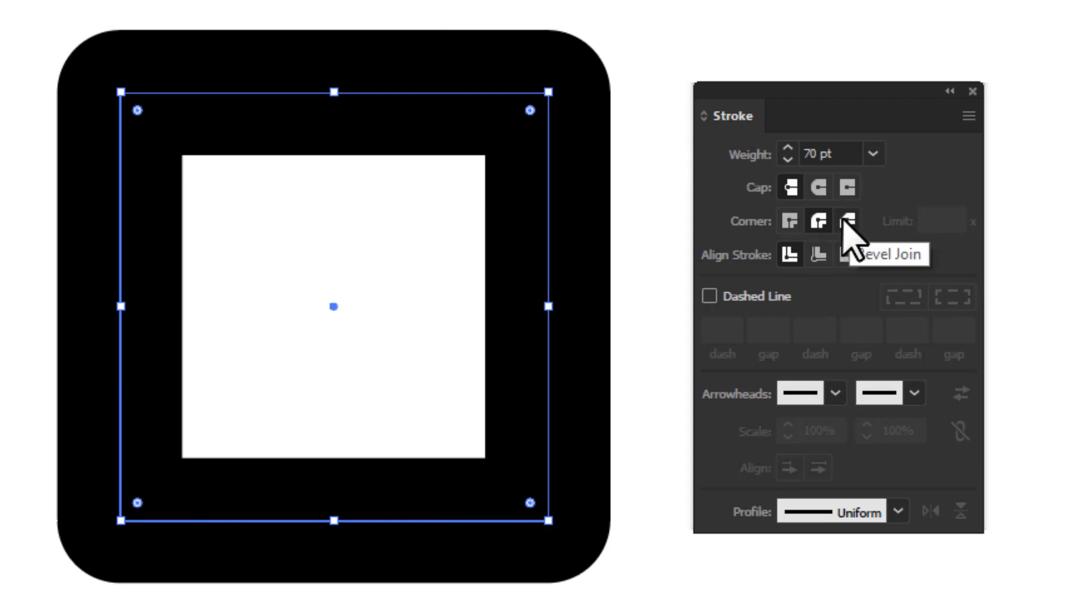
pyautogui.click(848, 221)
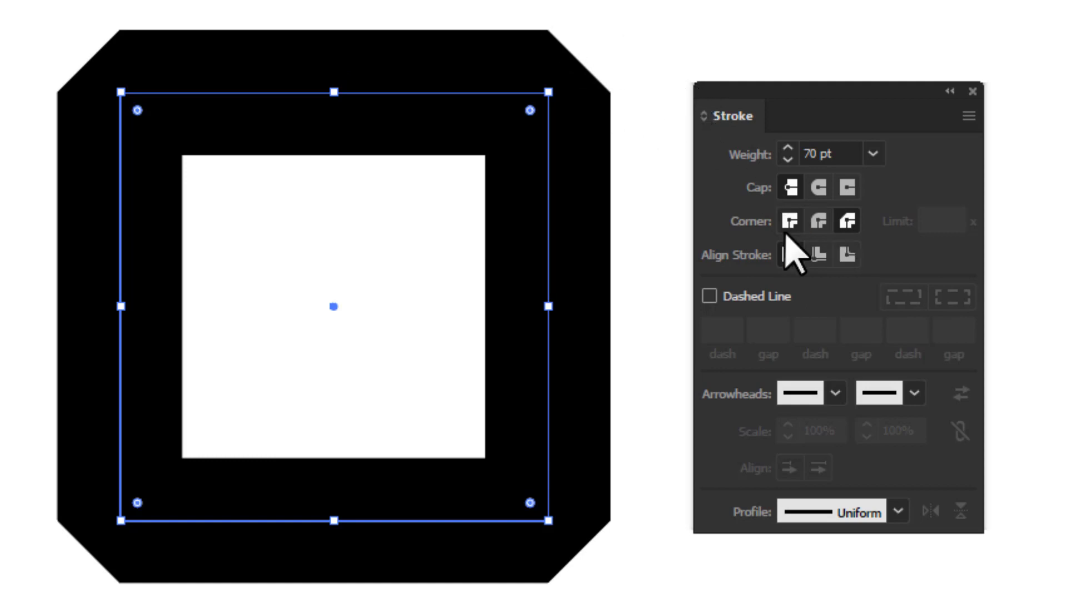
pyautogui.click(787, 222)
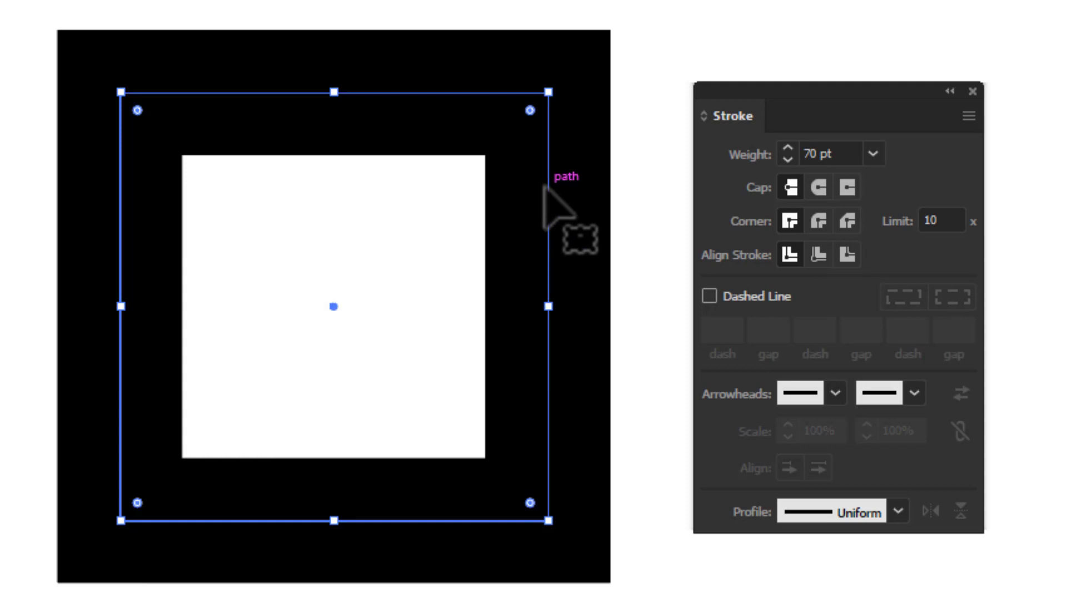
# - Shift the square slightly to the left and align its stroke to the inside of the path
pyautogui.moveTo(547, 178)
pyautogui.mouseDown()
pyautogui.moveTo(556, 190)
pyautogui.moveTo(521, 172)
pyautogui.moveTo(535, 183)
pyautogui.mouseUp()
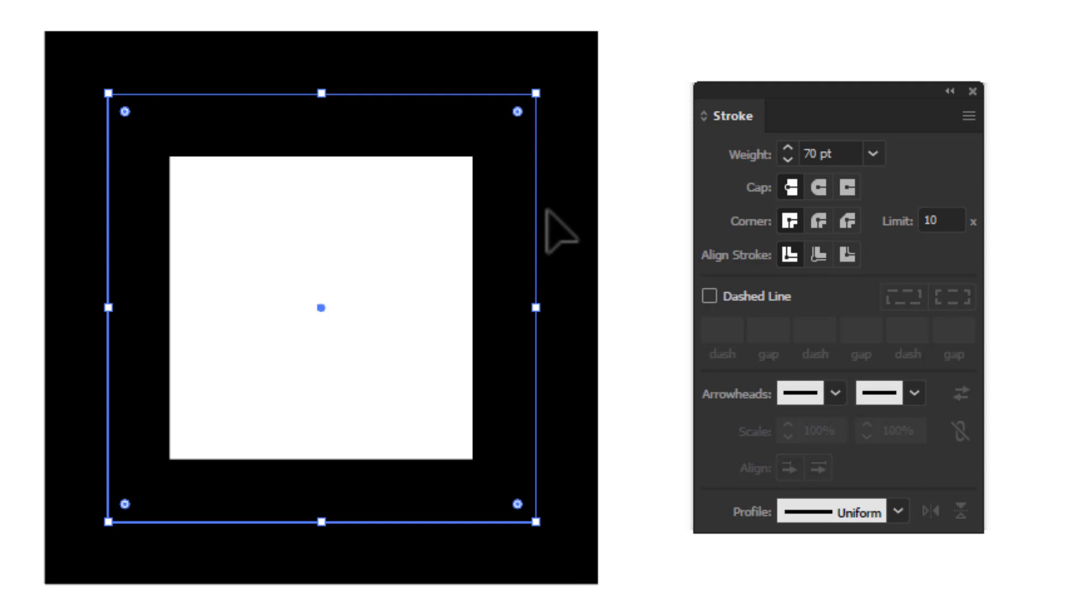
pyautogui.click(819, 256)
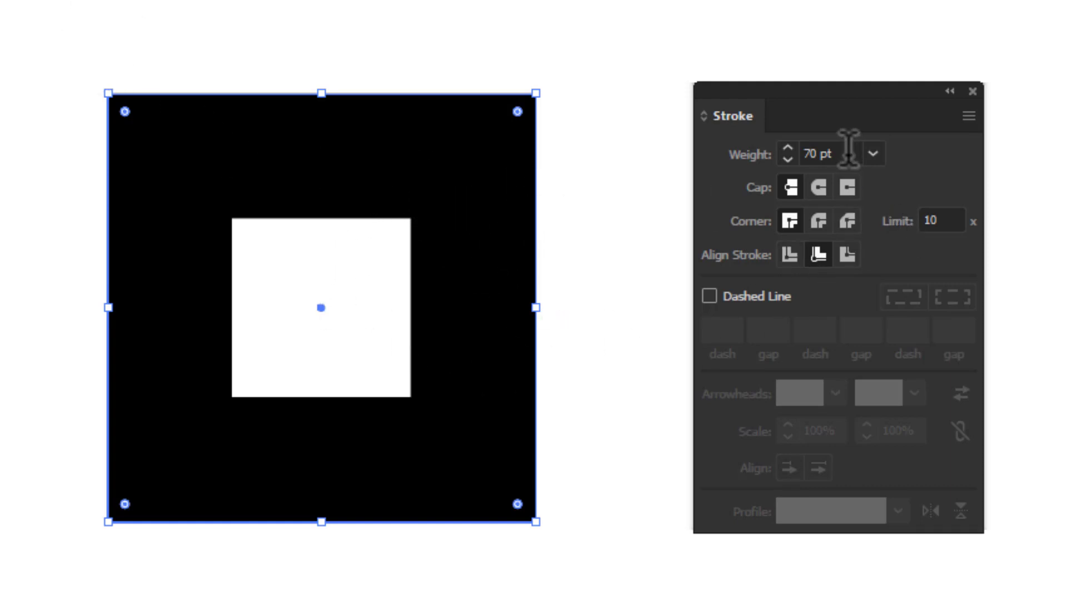
# - Vary the inside-aligned stroke's weight up past 88 pt and down to 26 pt, and settle on 30 pt
pyautogui.scroll(13, 838, 139)
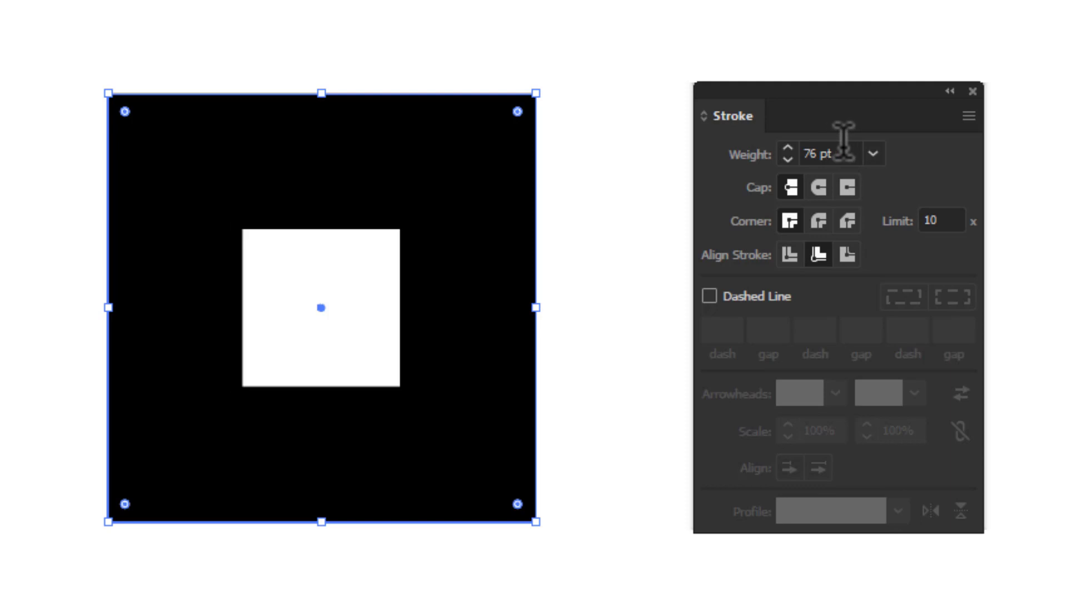
pyautogui.scroll(6, 843, 140)
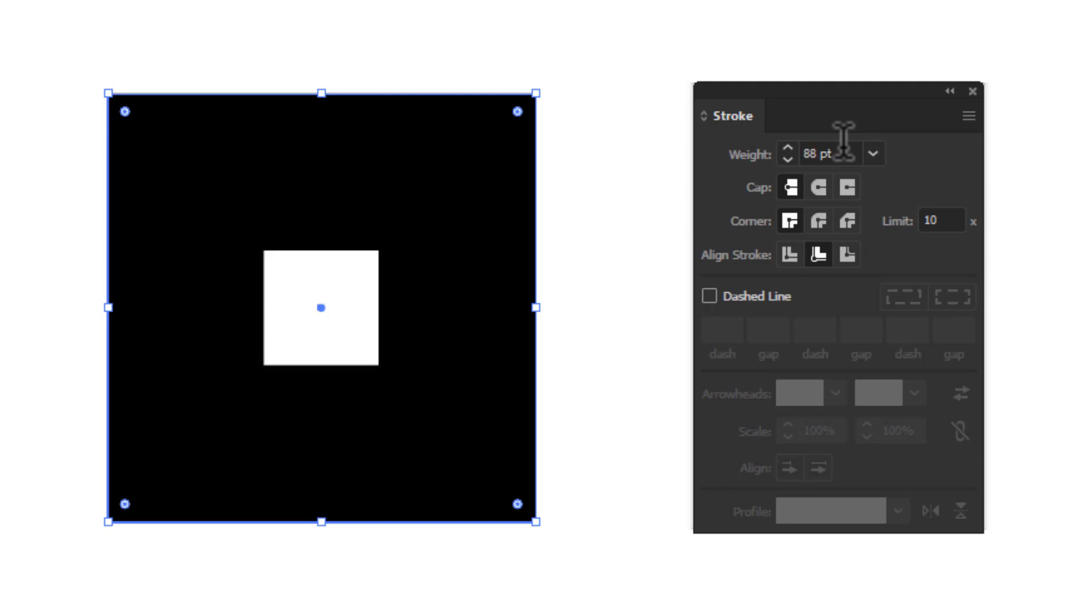
pyautogui.scroll(8, 843, 140)
pyautogui.scroll(-20, 843, 142)
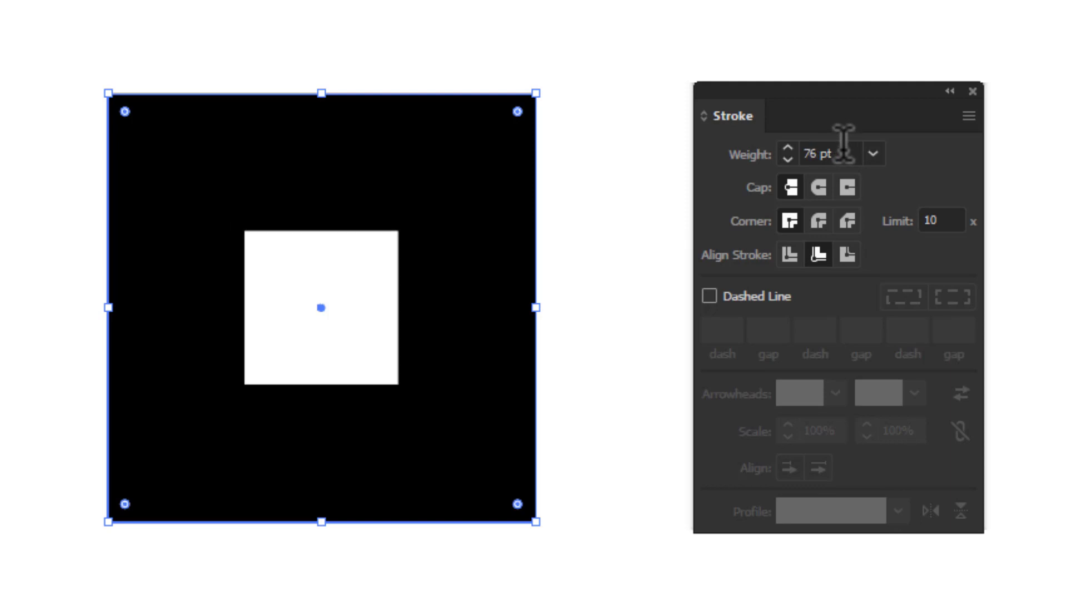
pyautogui.scroll(-20, 842, 143)
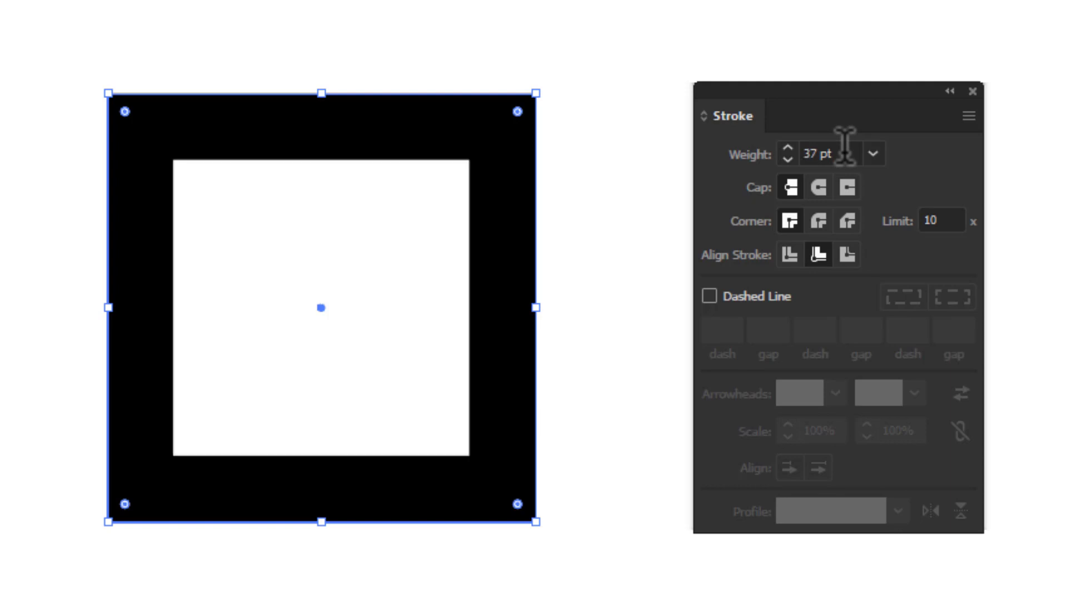
pyautogui.scroll(-11, 846, 145)
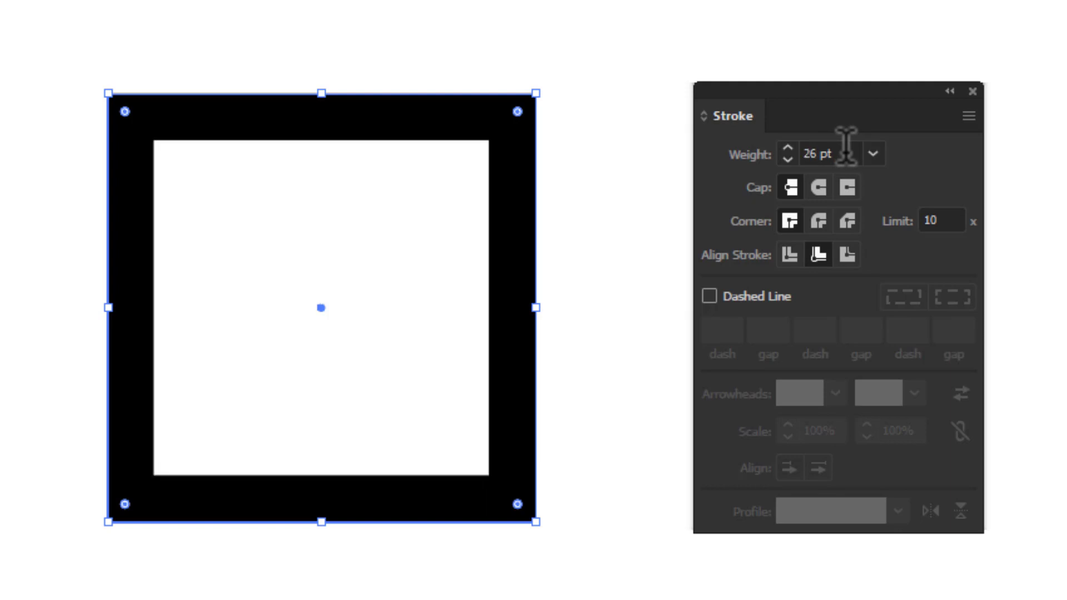
pyautogui.scroll(4, 845, 145)
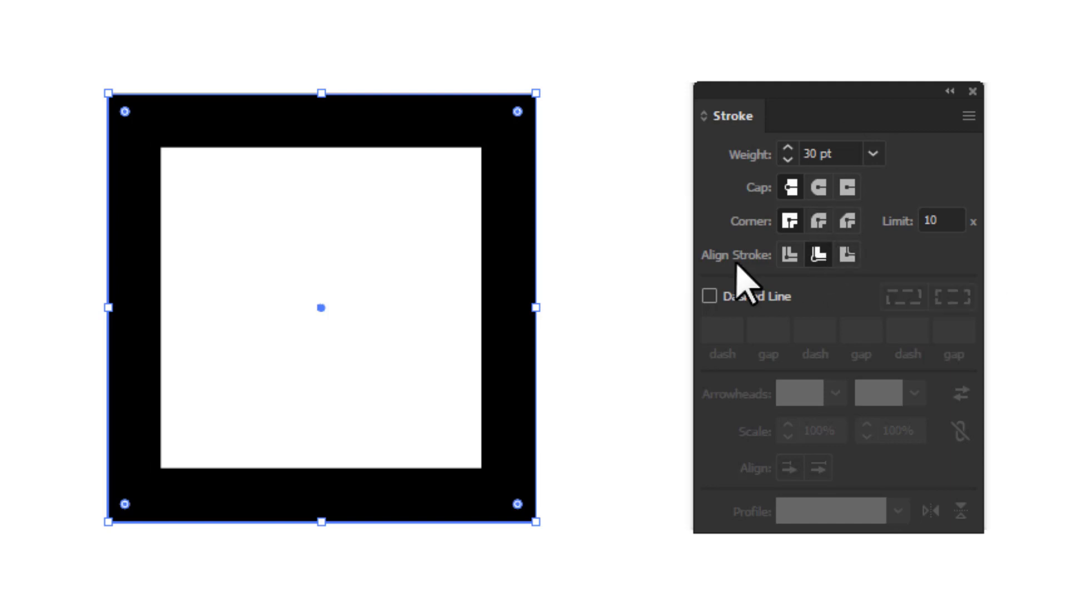
# - Move the square up and to the right, and shift the Stroke panel slightly to the right
pyautogui.moveTo(536, 260); pyautogui.dragTo(558, 246)
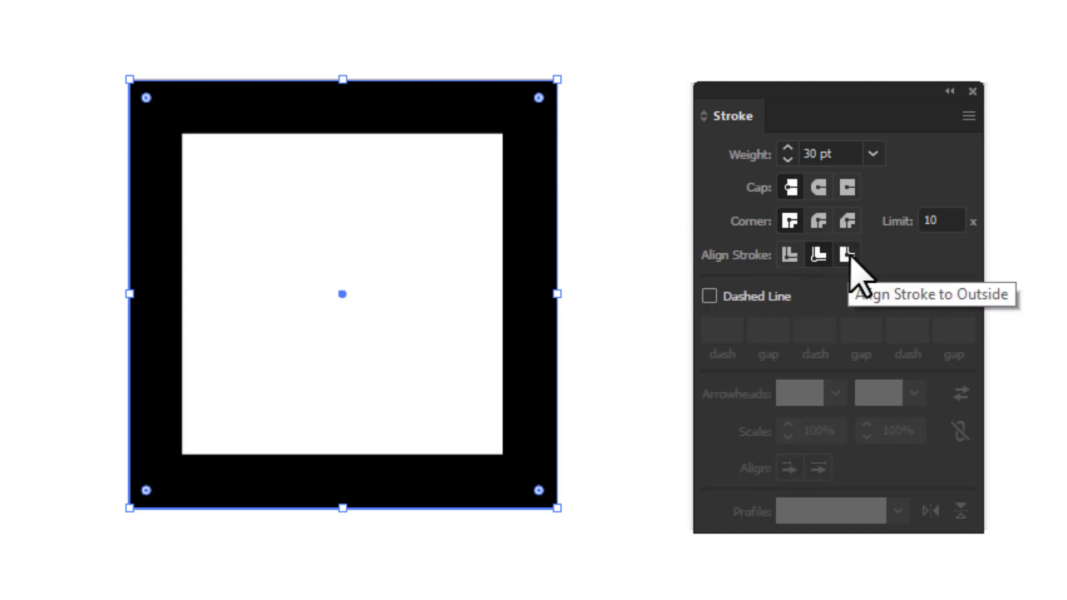
pyautogui.moveTo(553, 326)
pyautogui.mouseDown()
pyautogui.moveTo(593, 318)
pyautogui.moveTo(642, 328)
pyautogui.mouseUp()
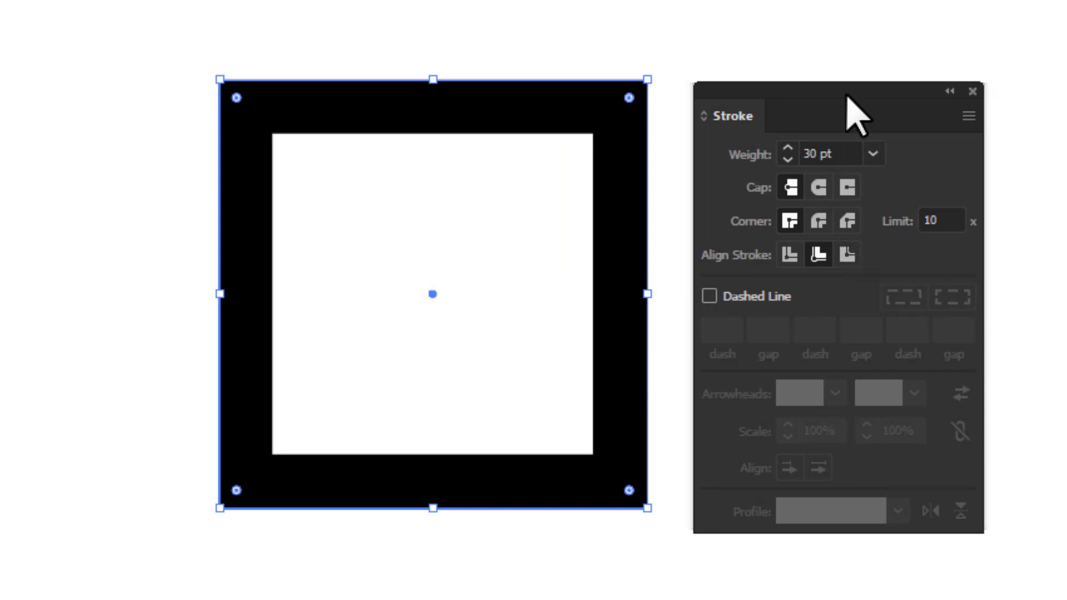
pyautogui.moveTo(847, 96); pyautogui.dragTo(873, 92)
# - Align the square's stroke to the outside and vary its weight up to about 49 pt and back to 44 pt
pyautogui.click(874, 251)
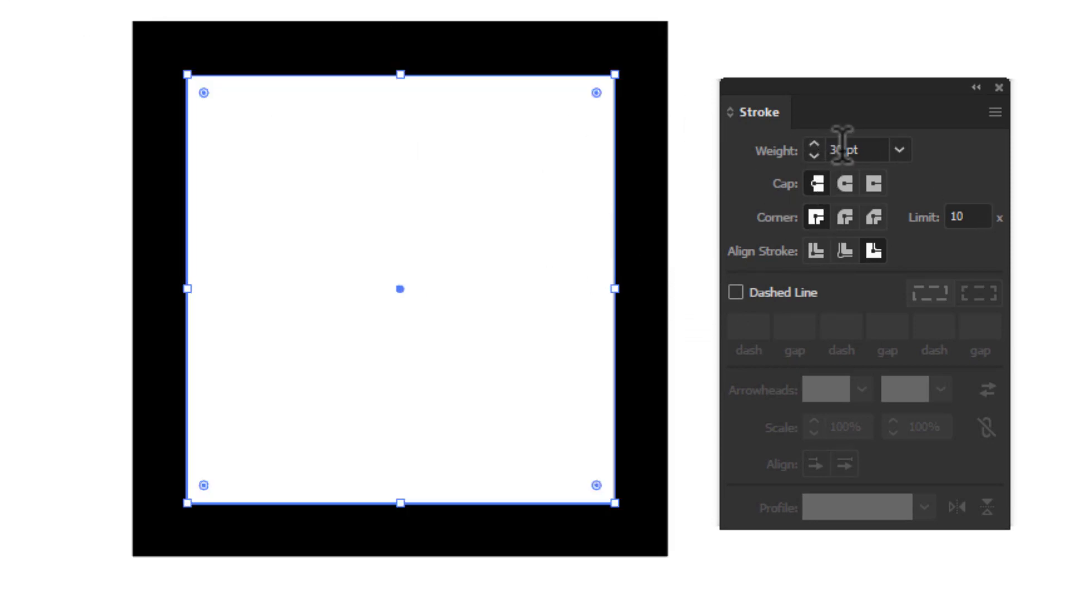
pyautogui.scroll(20, 859, 145)
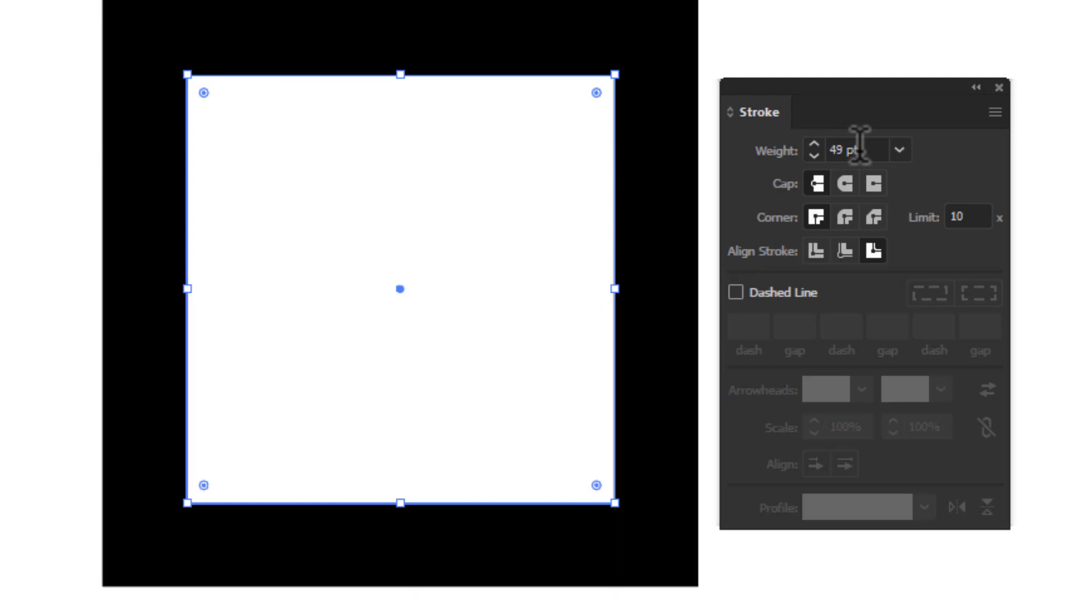
pyautogui.scroll(-6, 858, 146)
# - Align the square's stroke to the inside again and adjust its weight up and down, ending at 29 pt
pyautogui.click(845, 251)
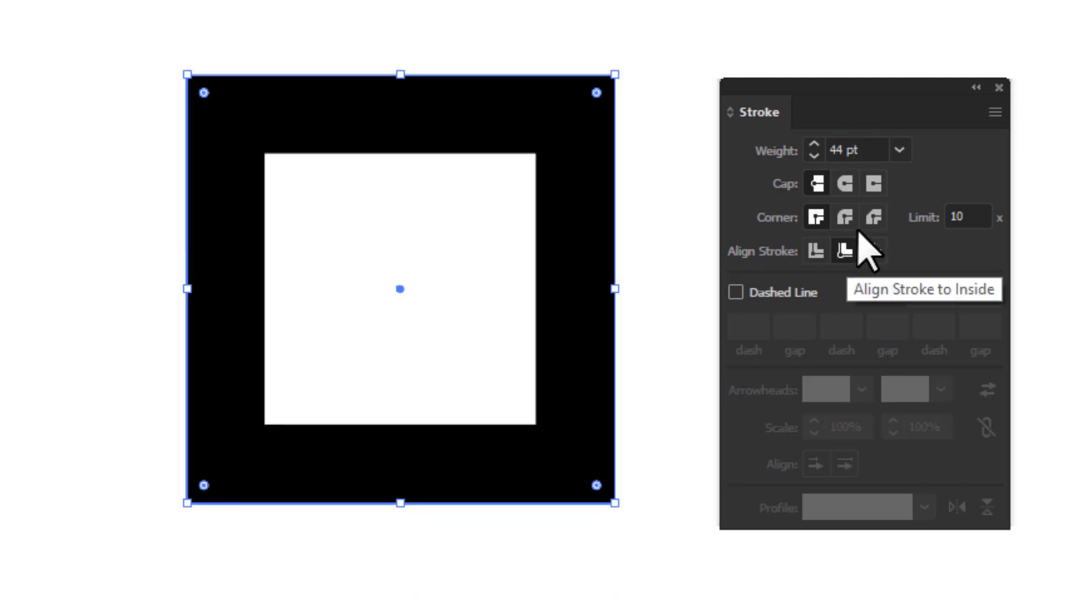
pyautogui.scroll(8, 877, 148)
pyautogui.scroll(-12, 876, 148)
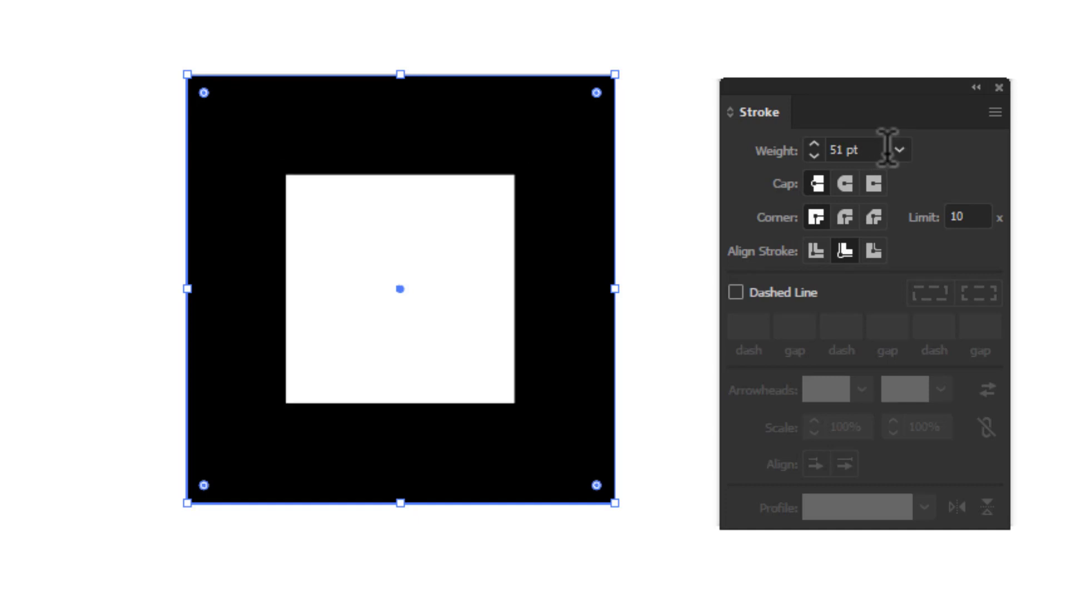
pyautogui.scroll(-11, 896, 167)
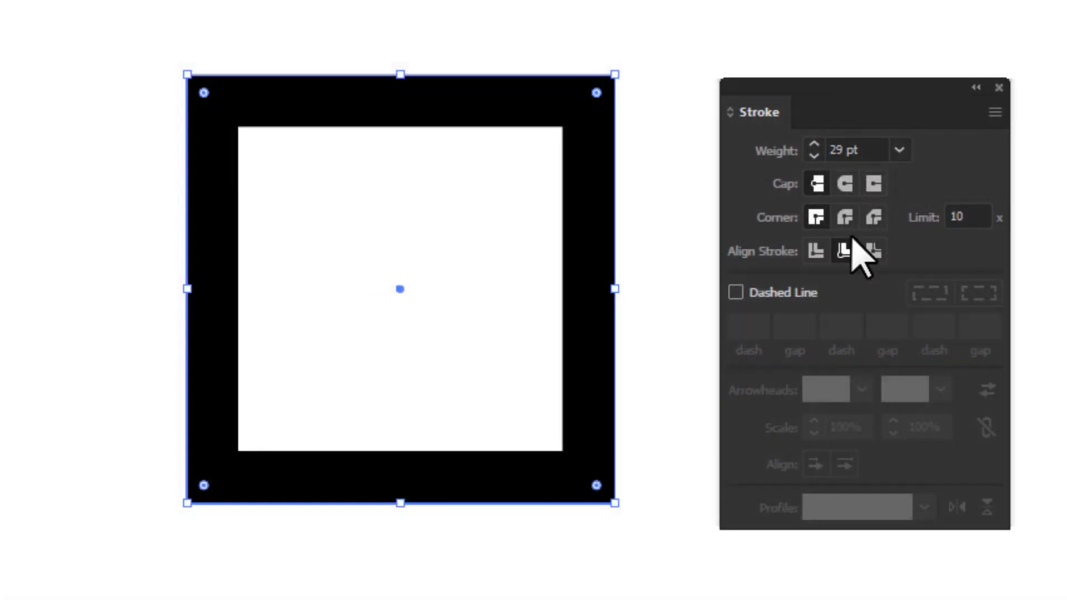
# - Align the square's stroke to the center, and draw a separate straight horizontal line and move it up and to the right
pyautogui.click(815, 251)
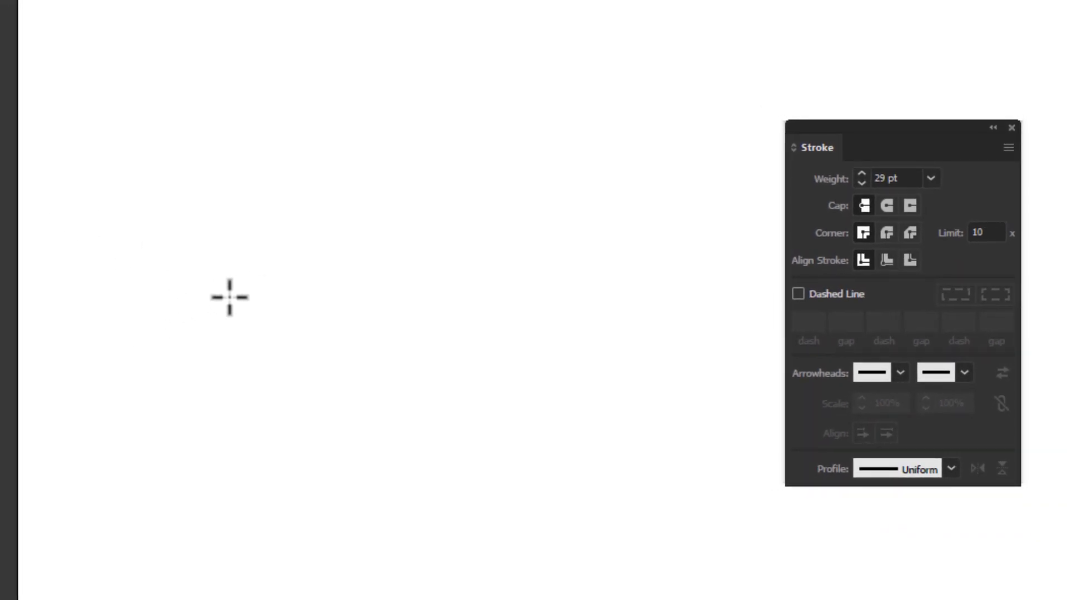
pyautogui.moveTo(229, 297); pyautogui.dragTo(588, 296)
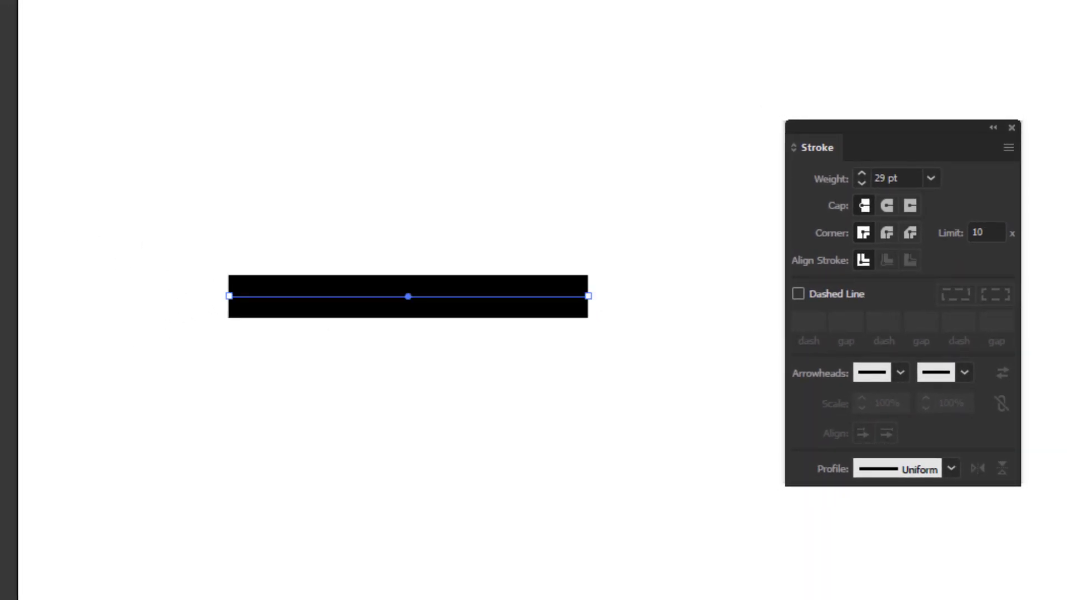
pyautogui.moveTo(443, 305); pyautogui.dragTo(560, 267)
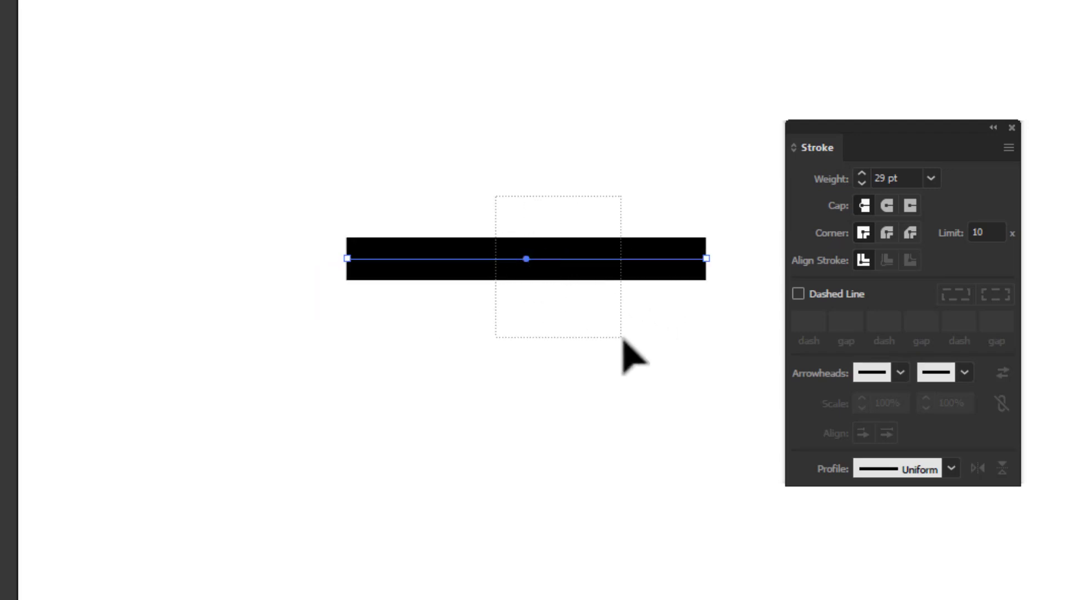
pyautogui.click(693, 353)
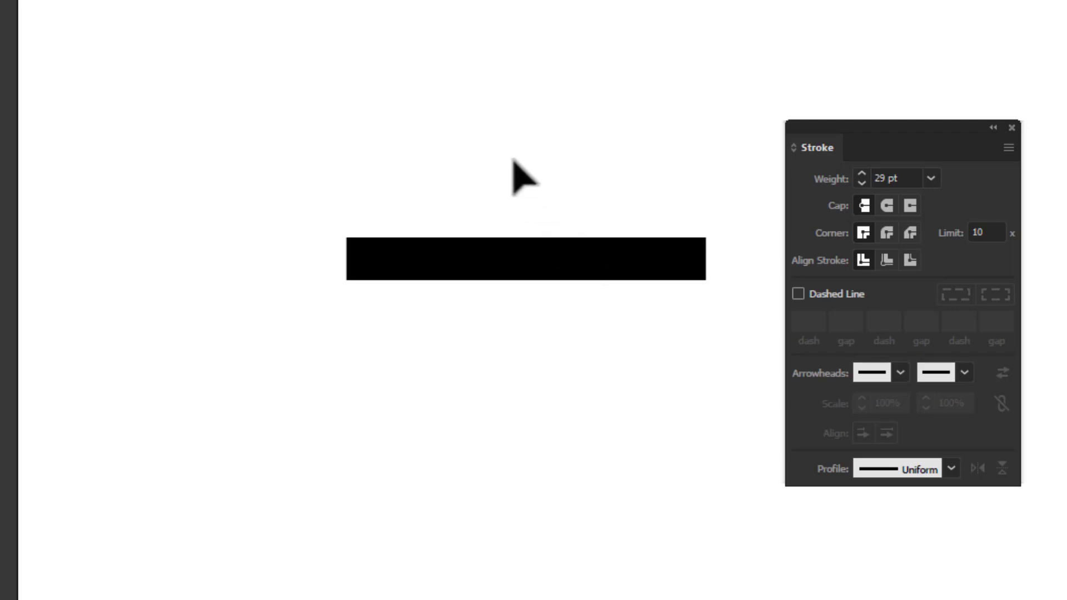
# - Select the horizontal line, give it a Round Cap, and reselect it to compare the path's length with its rounded ends
pyautogui.moveTo(512, 160); pyautogui.dragTo(621, 312)
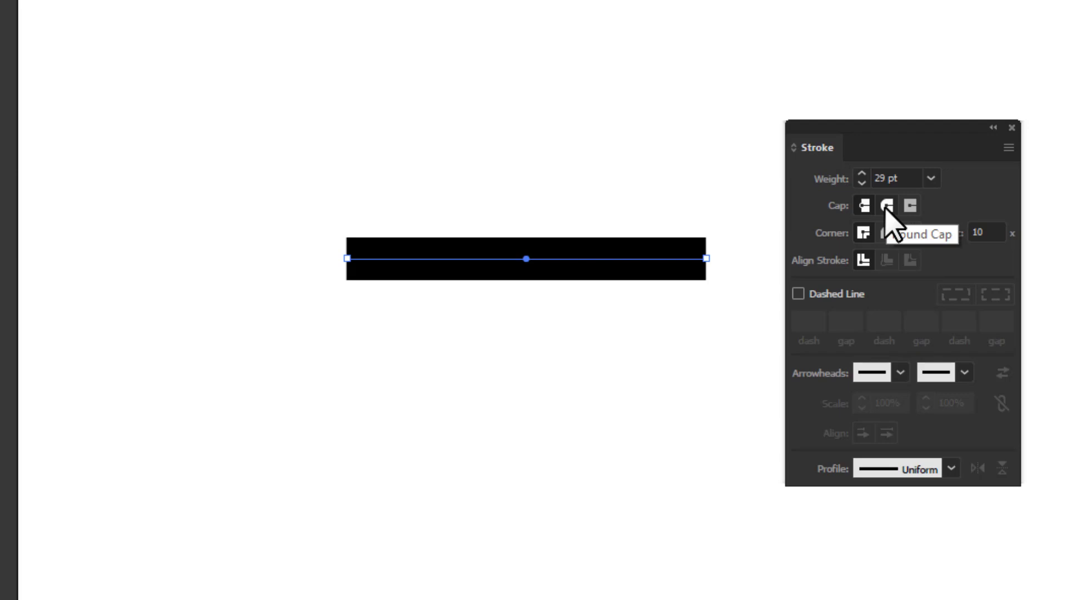
pyautogui.click(887, 206)
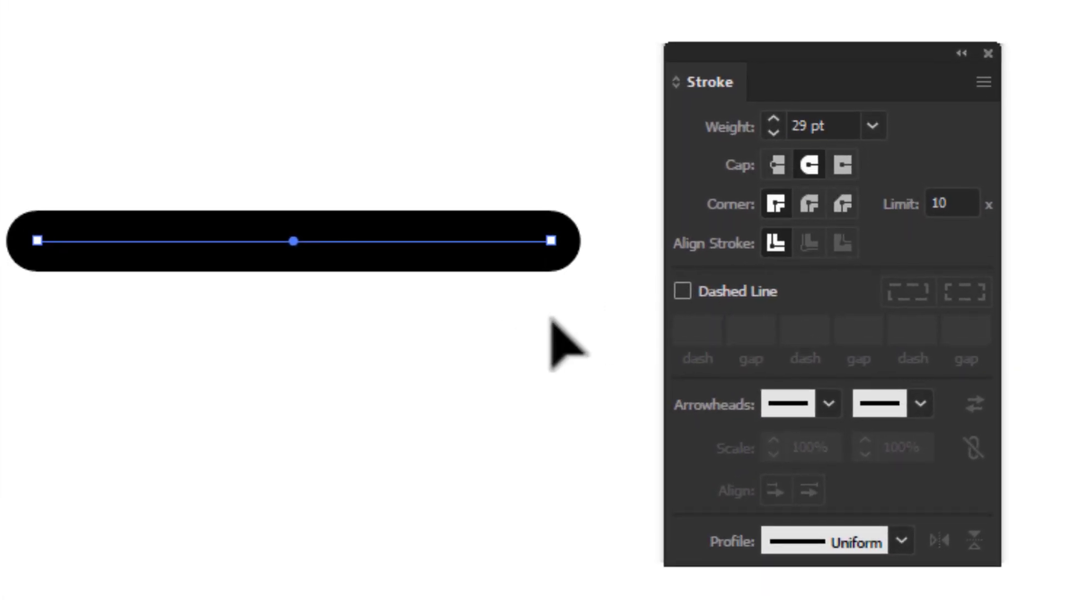
pyautogui.click(552, 322)
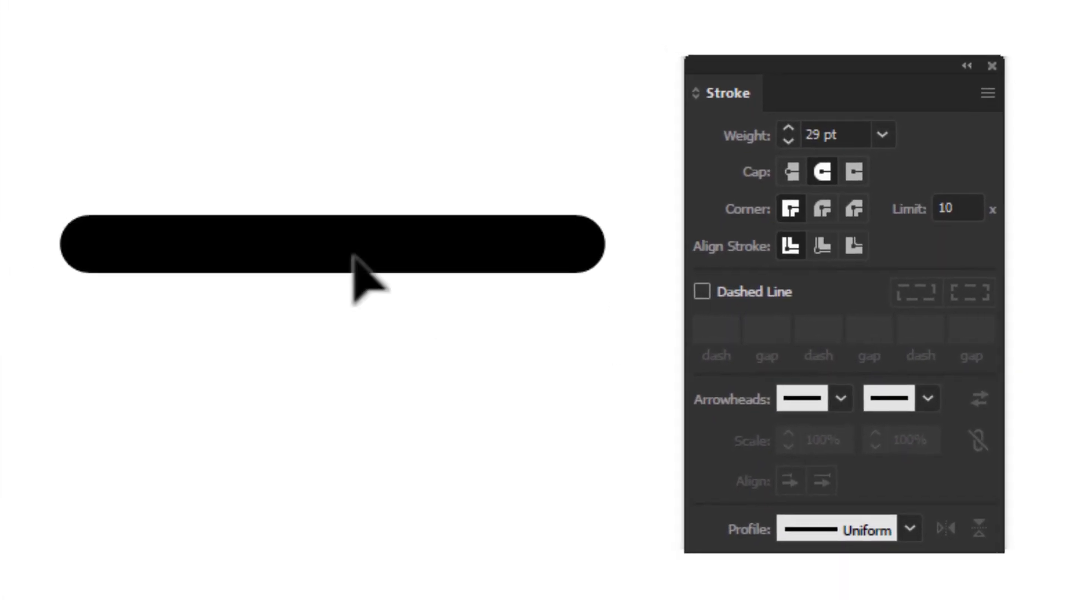
pyautogui.moveTo(238, 153); pyautogui.dragTo(367, 255)
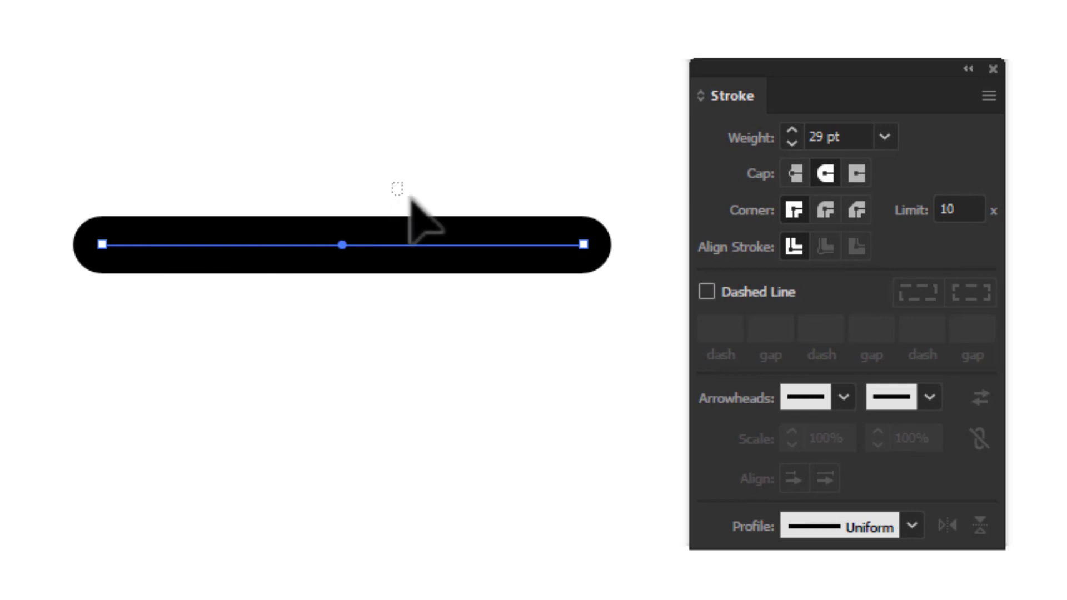
pyautogui.click(420, 201)
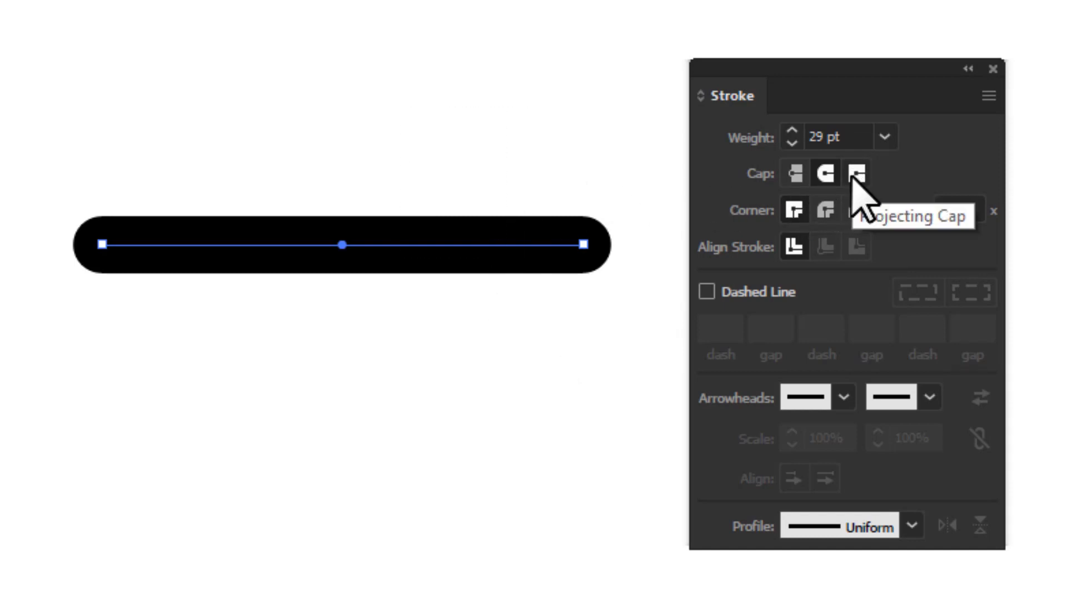
# - Alternate the line's ends between Projecting Cap and Butt Cap, finishing with Butt Cap
pyautogui.click(854, 176)
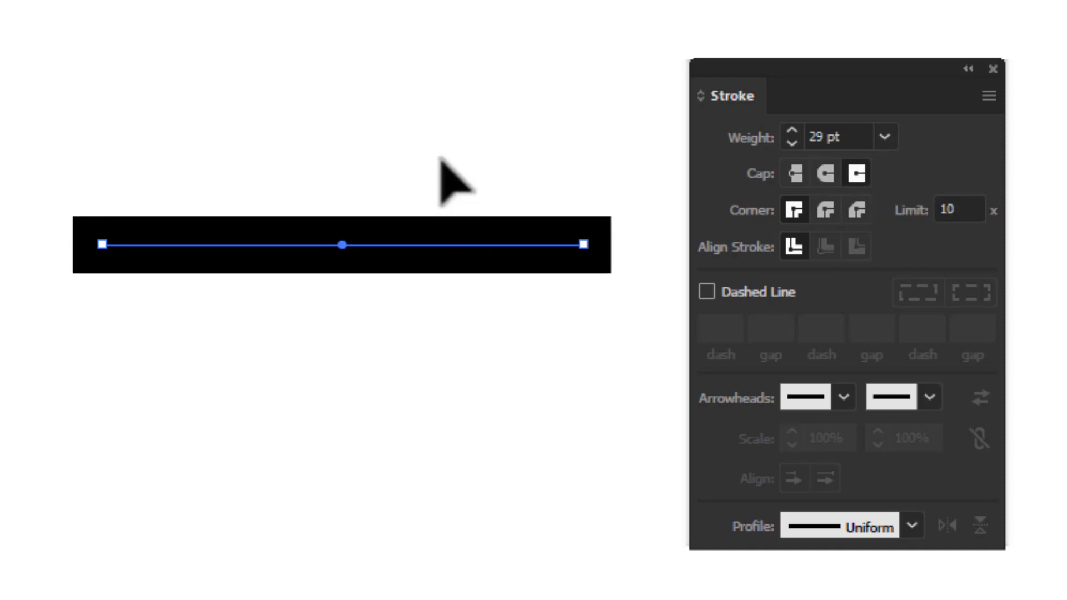
pyautogui.click(805, 170)
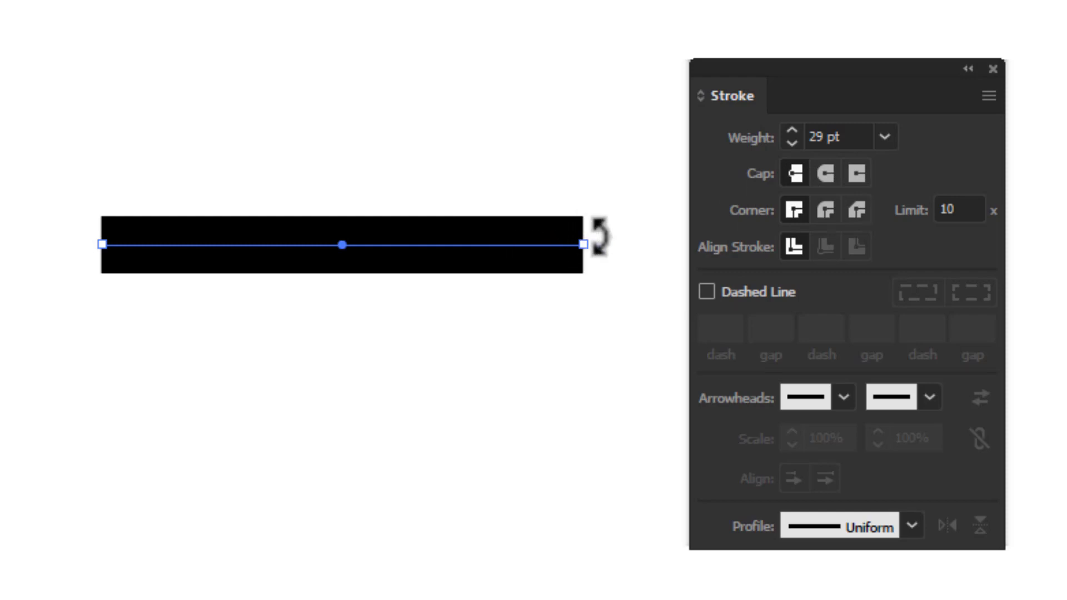
pyautogui.click(854, 172)
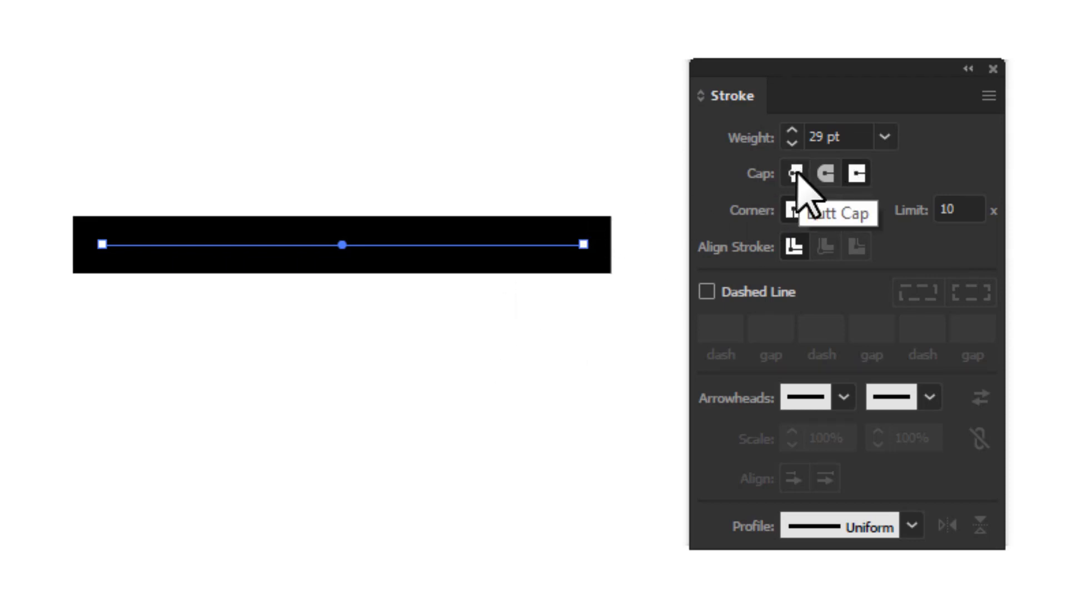
pyautogui.click(797, 176)
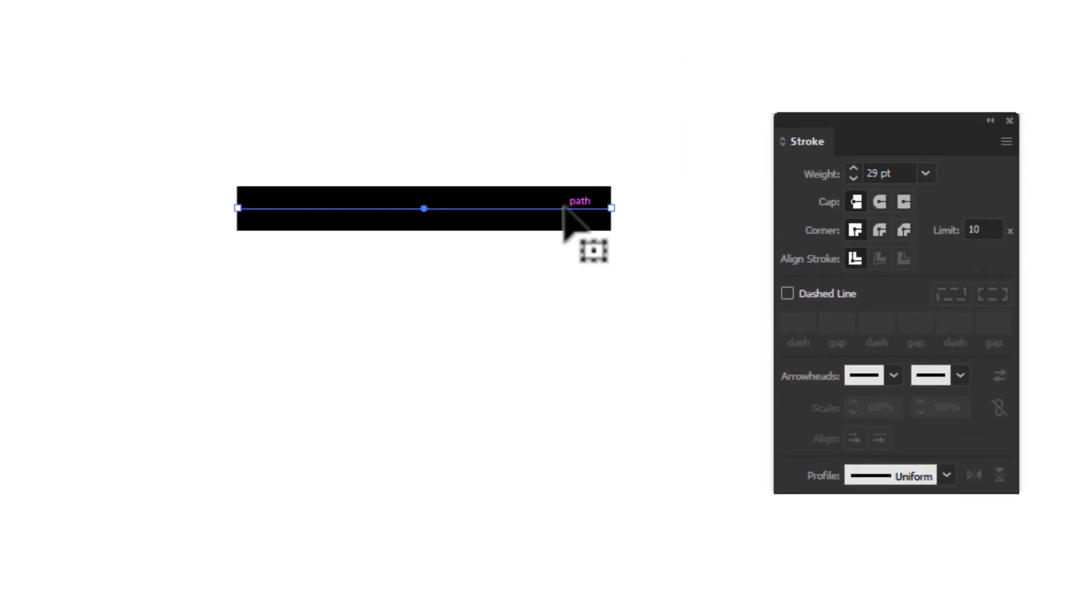
# - Turn the horizontal line into a dashed line and reposition it slightly on the artboard
pyautogui.moveTo(564, 209); pyautogui.dragTo(622, 260)
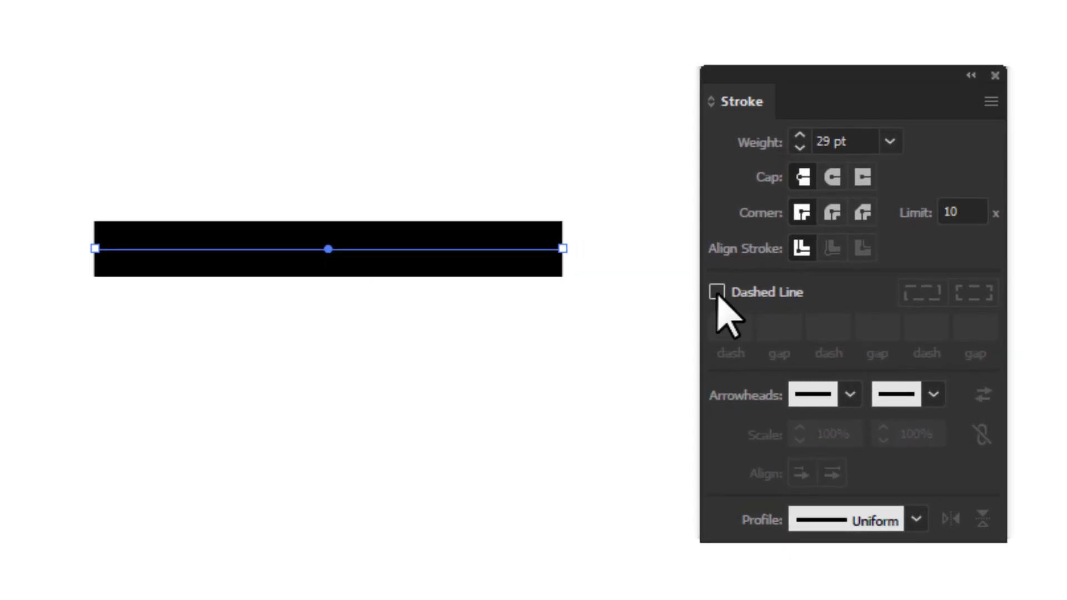
pyautogui.click(717, 292)
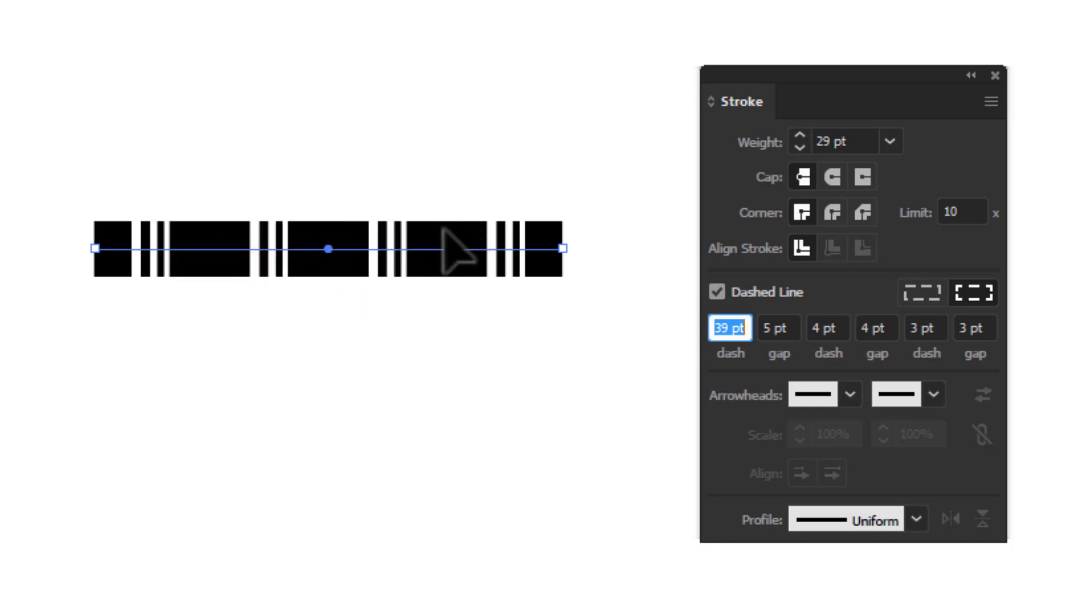
pyautogui.moveTo(289, 252); pyautogui.dragTo(264, 243)
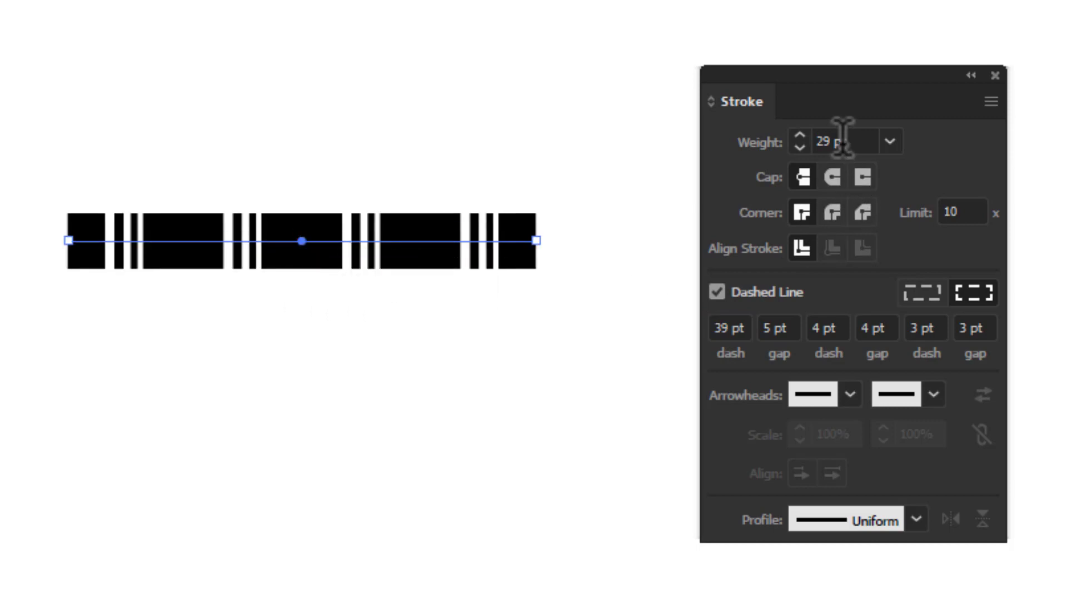
# - Reduce the dashed line's weight to 6 pt, vary it up and down to end at 10 pt, and nudge the line to the right
pyautogui.scroll(-7, 840, 140)
pyautogui.scroll(-16, 842, 140)
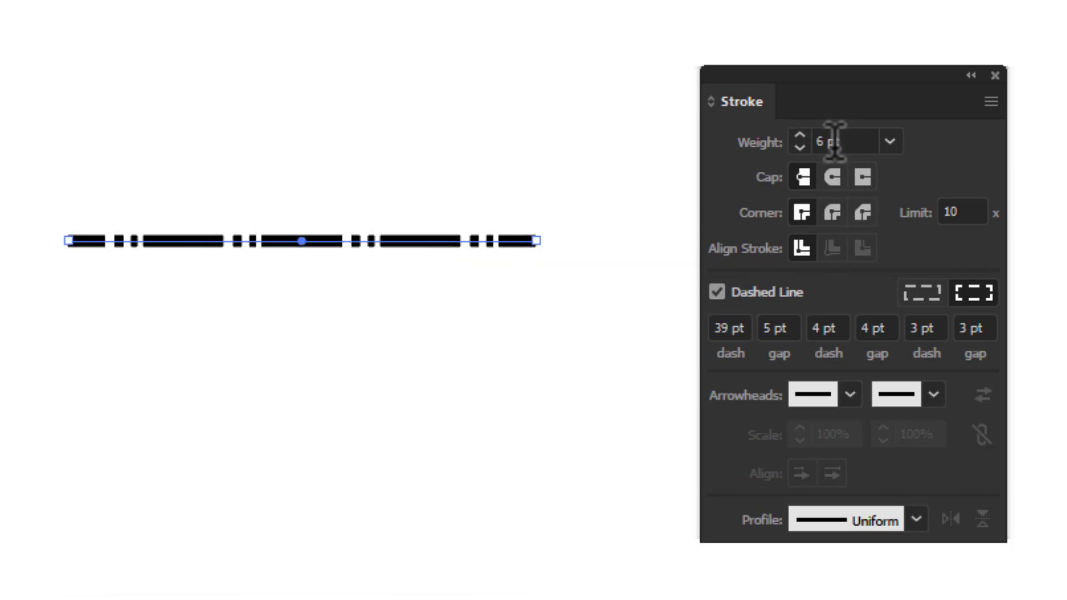
pyautogui.scroll(1, 842, 140)
pyautogui.moveTo(398, 252); pyautogui.dragTo(450, 239)
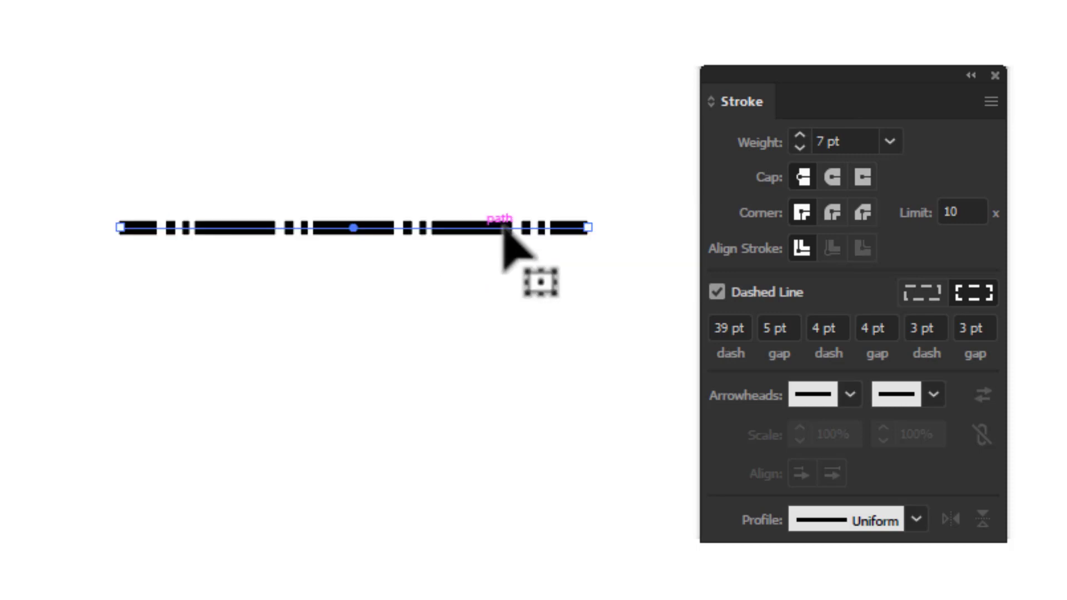
pyautogui.scroll(6, 856, 140)
pyautogui.scroll(6, 856, 140)
pyautogui.scroll(-9, 856, 140)
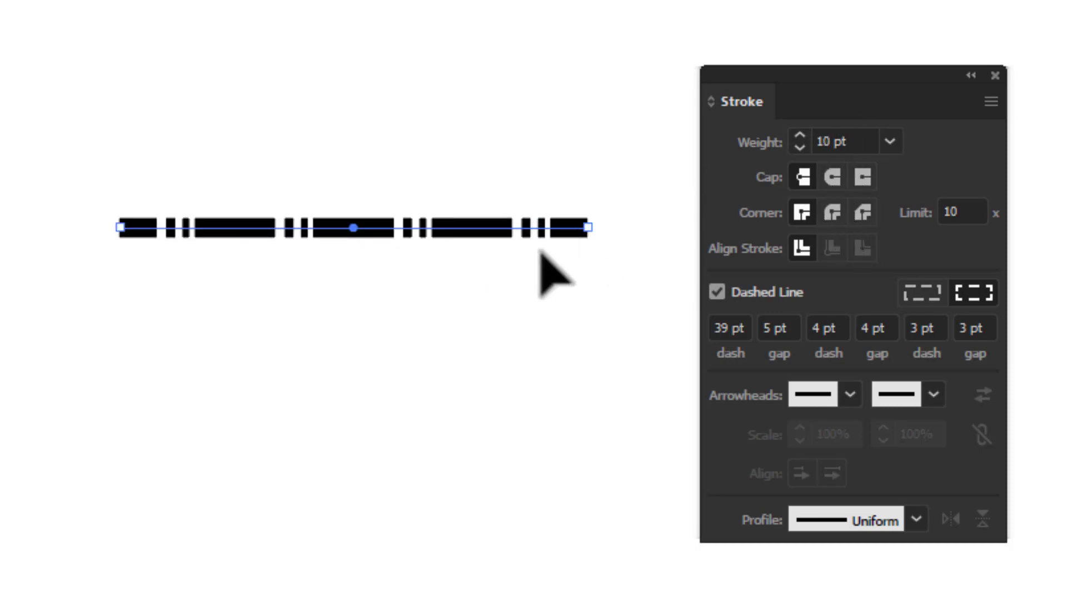
pyautogui.moveTo(555, 227); pyautogui.dragTo(599, 245)
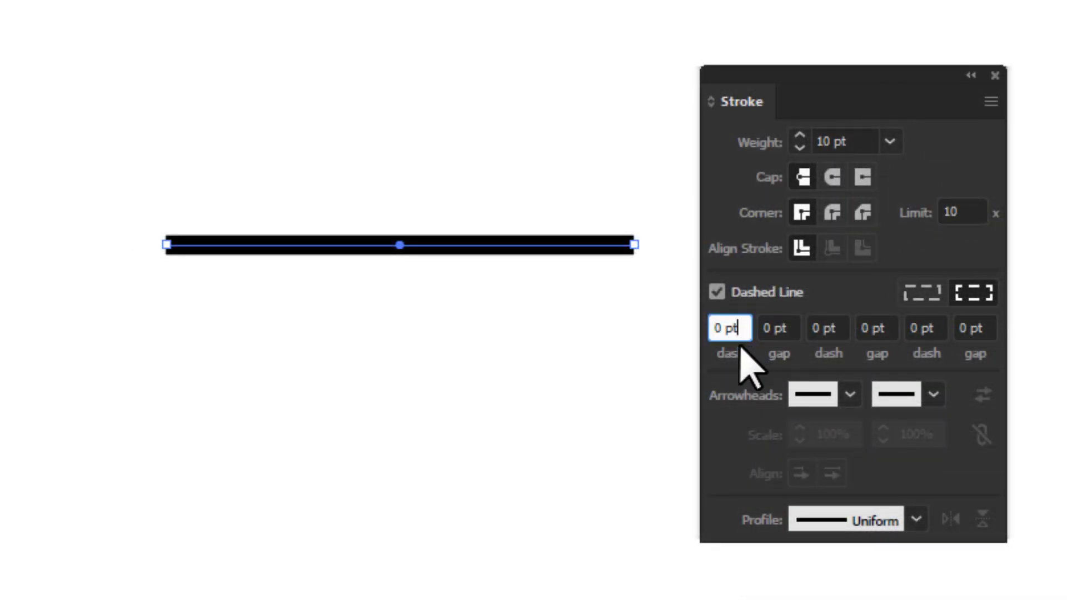
# - Set the line's first dash to 14 pt and its first gap to 11 pt
pyautogui.write('7')
pyautogui.press('Return')
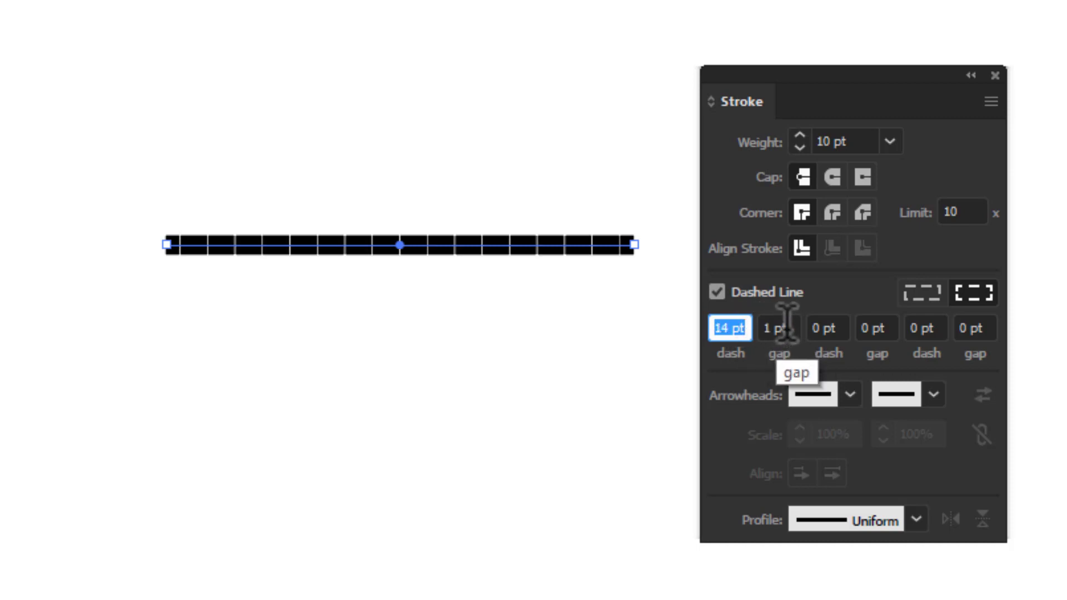
pyautogui.scroll(7, 786, 323)
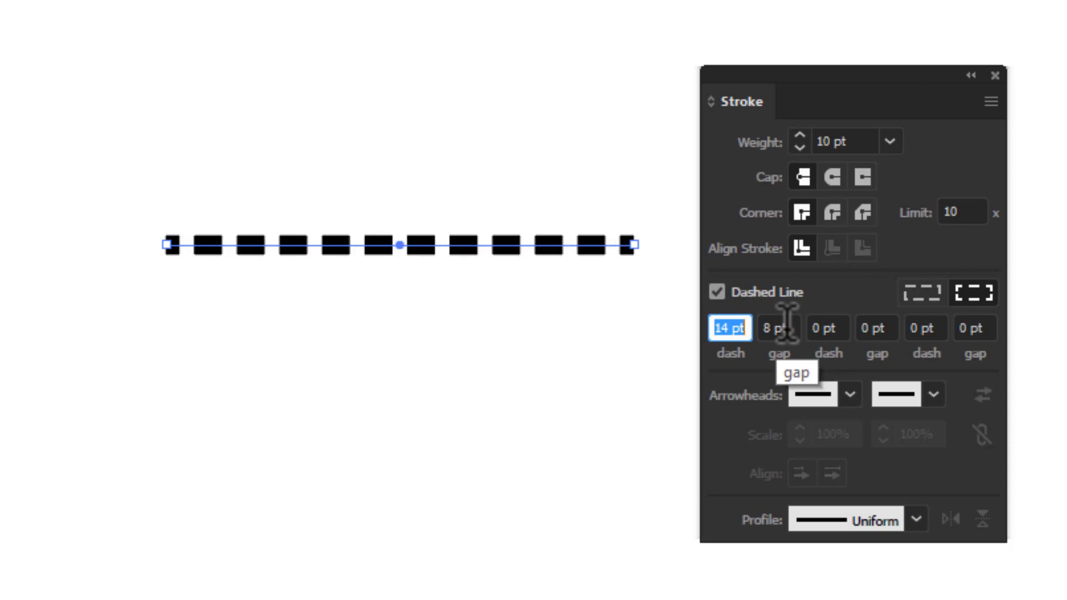
pyautogui.scroll(3, 785, 323)
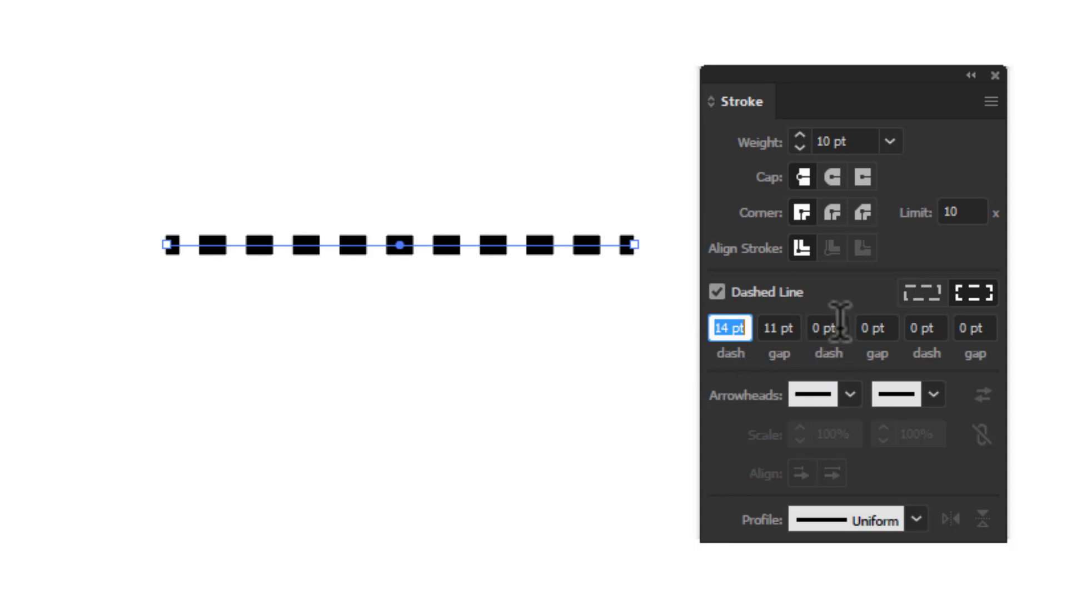
# - Set the second dash to 15 pt with a 7 pt gap, and the third dash to 8 pt
pyautogui.scroll(14, 839, 323)
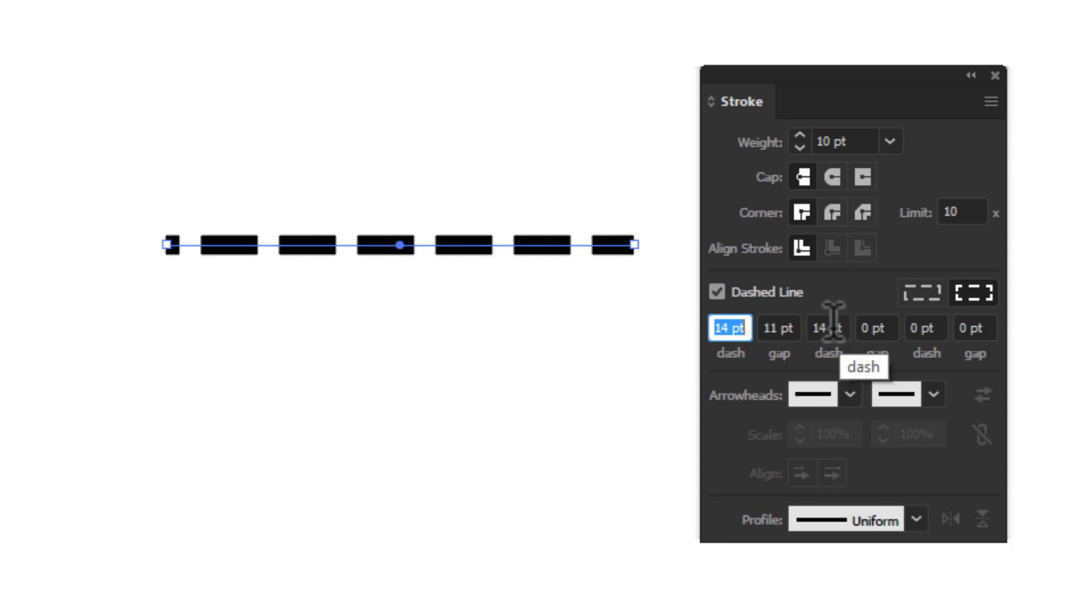
pyautogui.scroll(7, 874, 320)
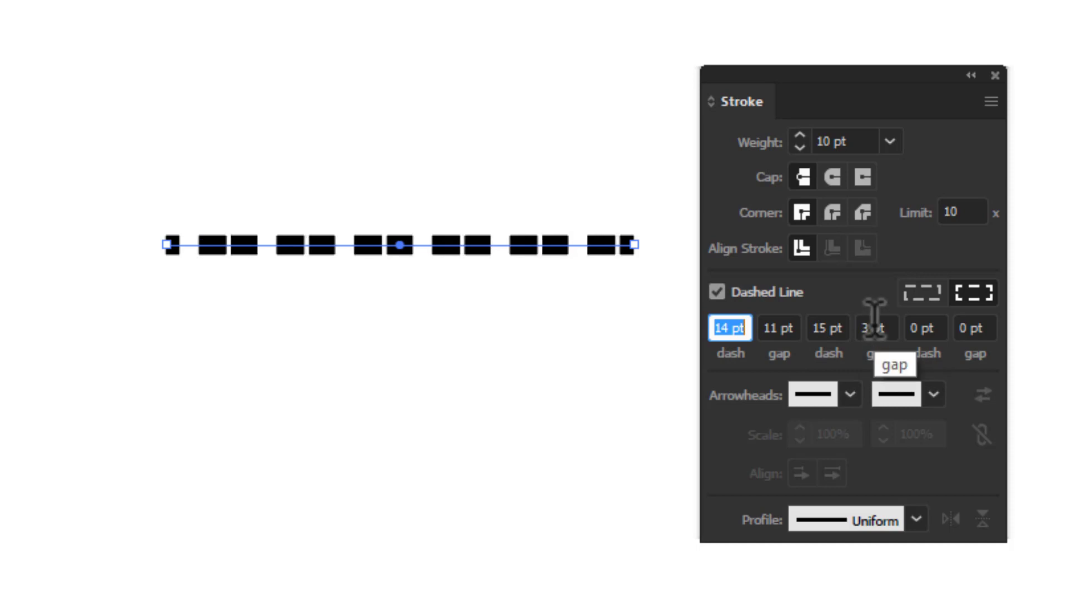
pyautogui.scroll(6, 939, 325)
pyautogui.scroll(2, 939, 325)
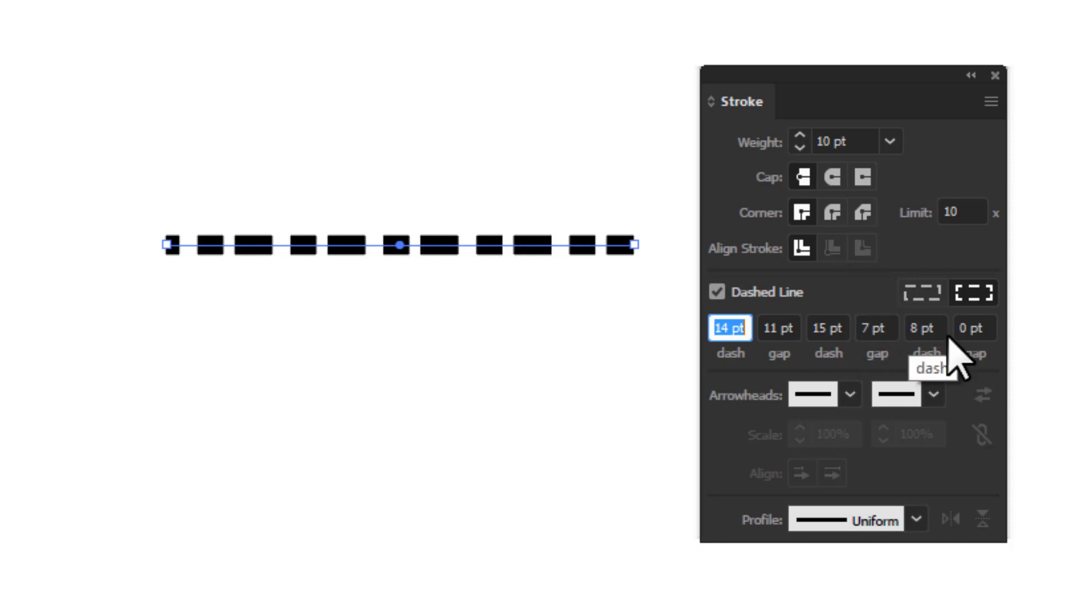
# - Set the third gap to 19 pt, lengthen the first dash to 42 pt, and deselect the line
pyautogui.scroll(8, 974, 328)
pyautogui.scroll(11, 976, 328)
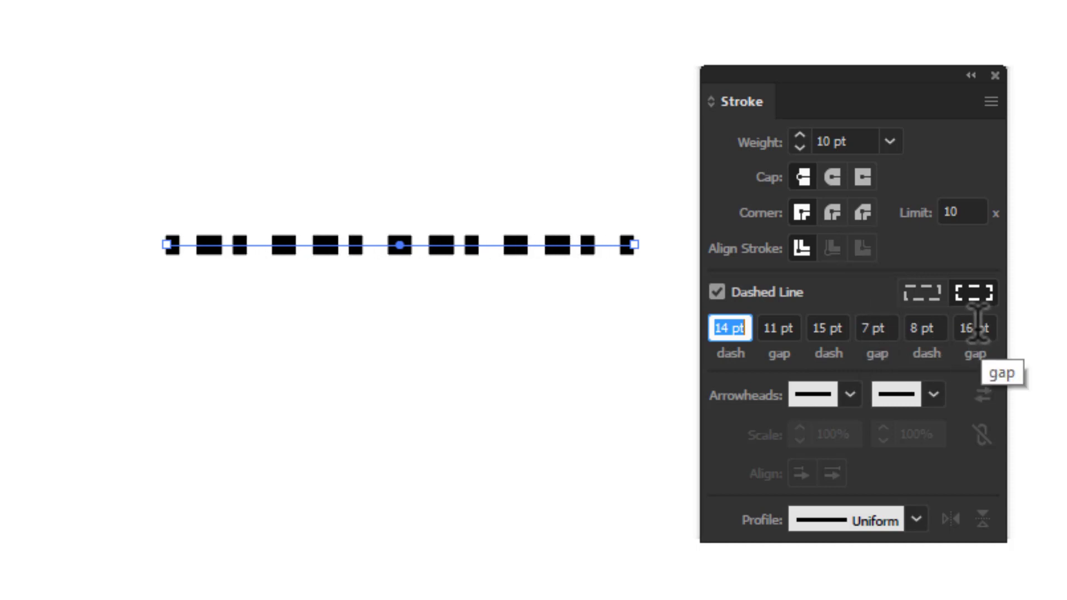
pyautogui.scroll(2, 732, 325)
pyautogui.scroll(18, 732, 327)
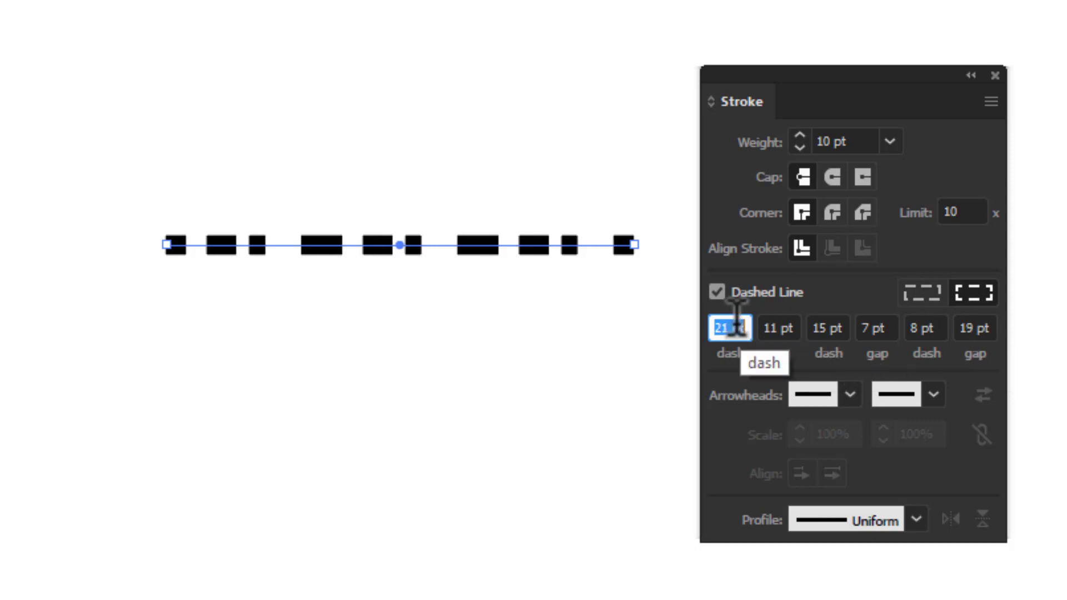
pyautogui.scroll(13, 733, 327)
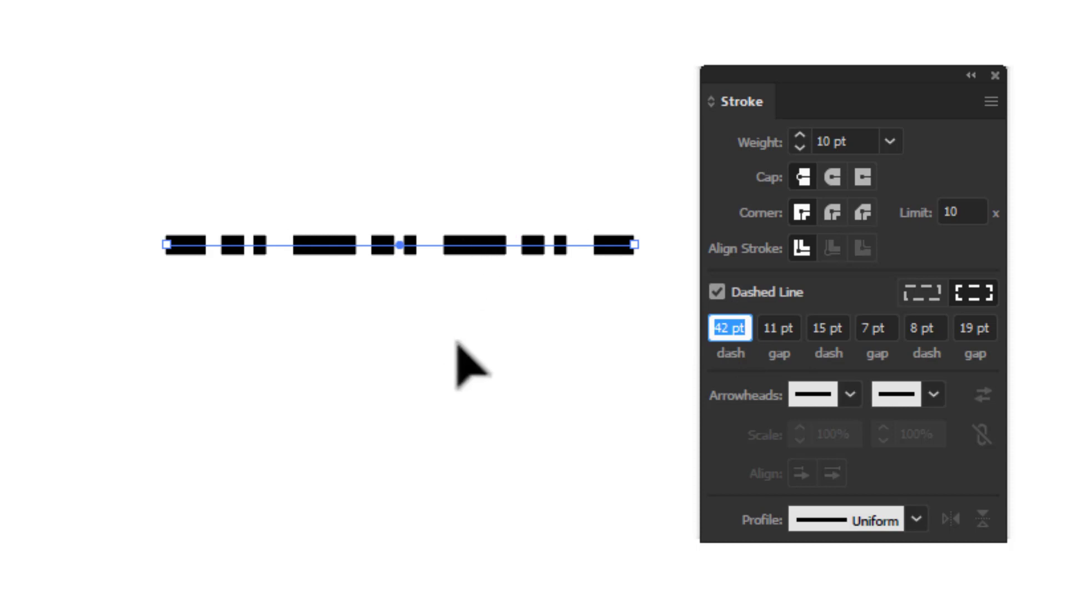
pyautogui.click(428, 333)
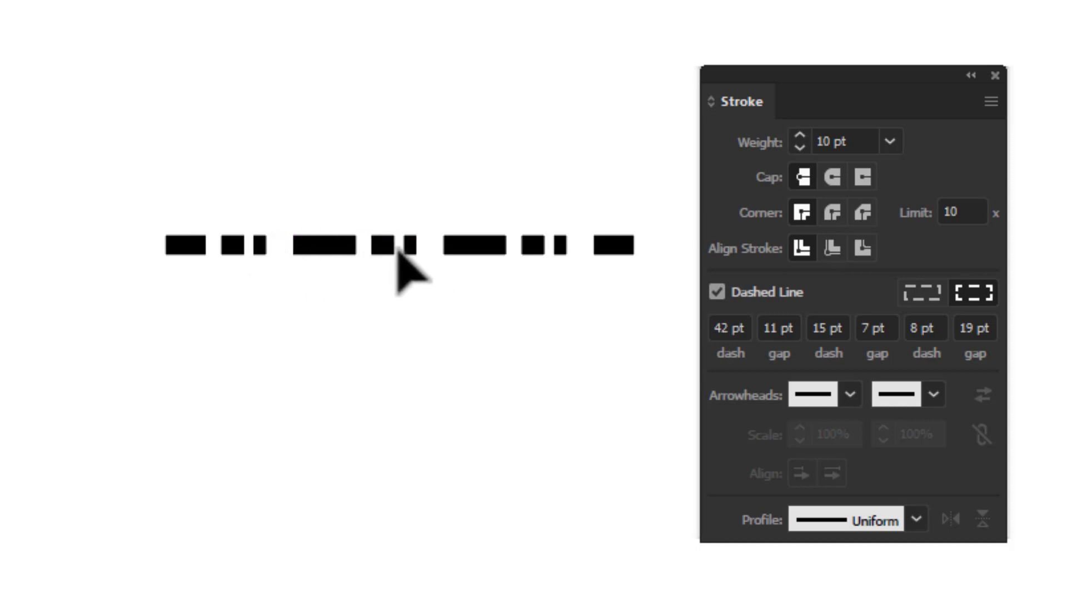
# - Copy the dashed line straight down and repeat the copy four times to form six evenly spaced rows
pyautogui.moveTo(397, 245); pyautogui.dragTo(397, 283)
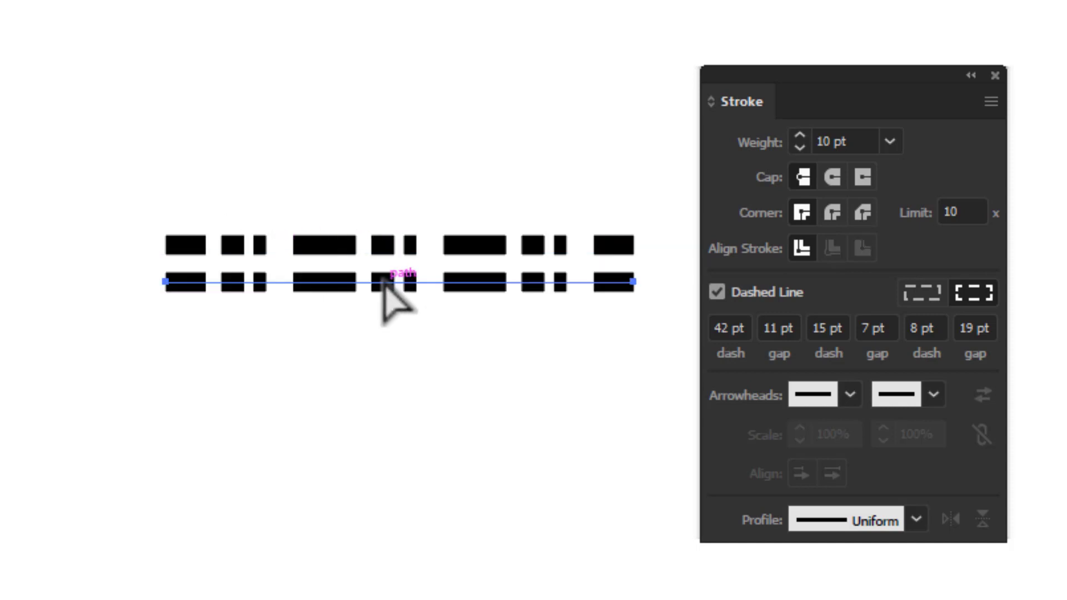
pyautogui.hotkey('ctrl', 'd')
pyautogui.hotkey('ctrl', 'd')
pyautogui.hotkey('ctrl', 'd')
pyautogui.hotkey('ctrl', 'd')
# - Select all six dashed lines, move them up and to the left, and reselect them together after deselecting
pyautogui.moveTo(288, 91); pyautogui.dragTo(561, 439)
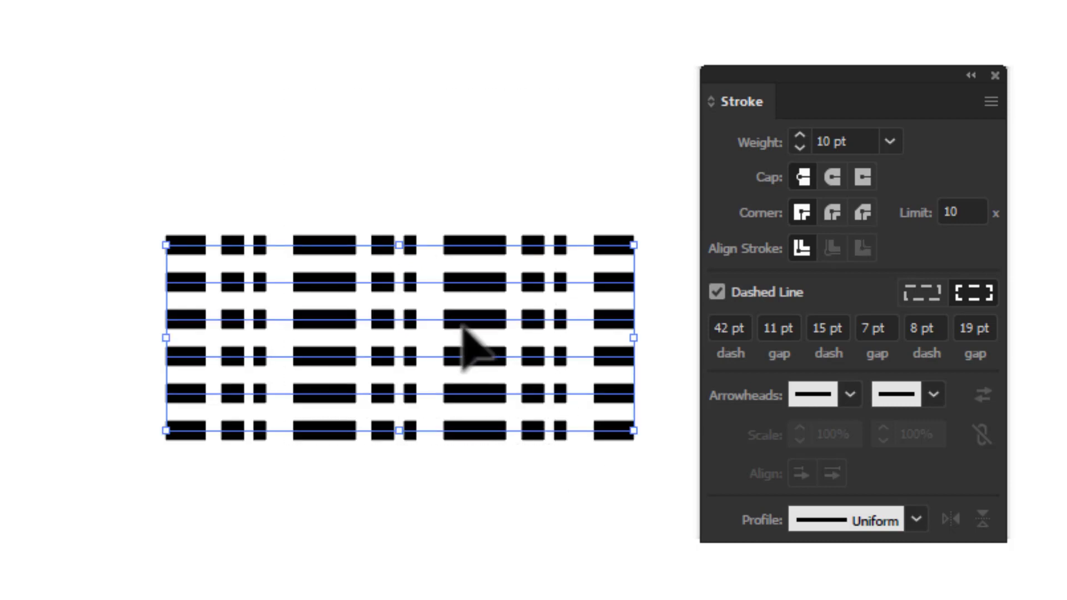
pyautogui.moveTo(473, 329); pyautogui.dragTo(414, 273)
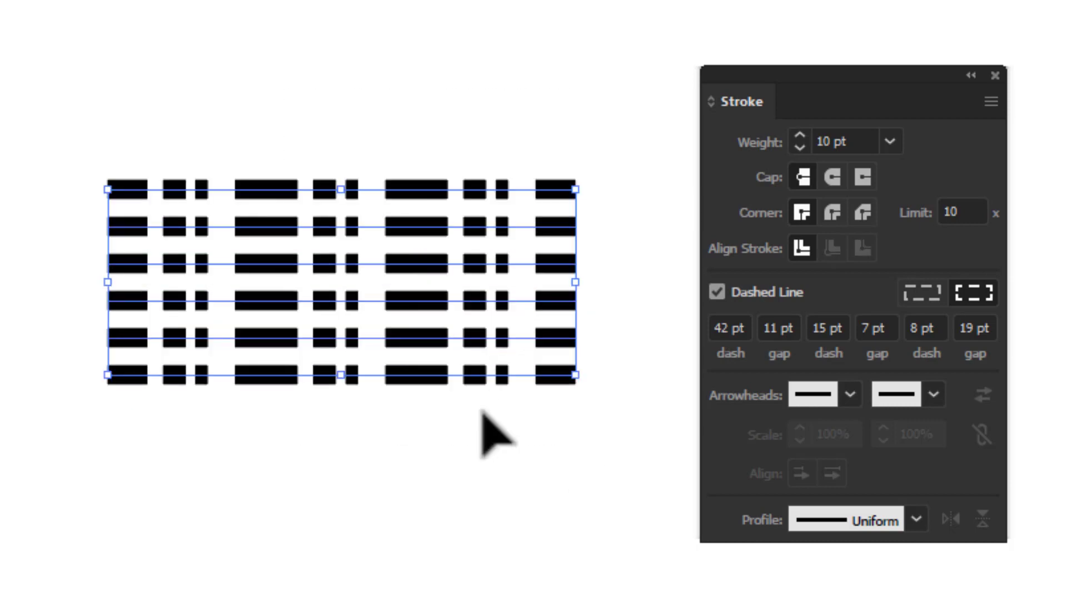
pyautogui.click(534, 489)
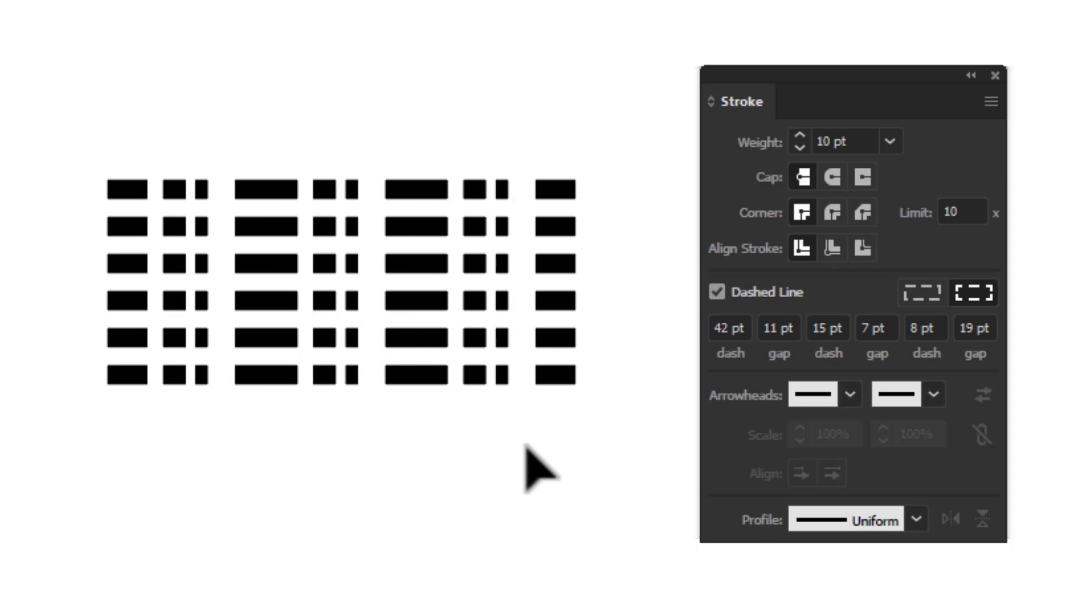
pyautogui.moveTo(74, 67); pyautogui.dragTo(520, 488)
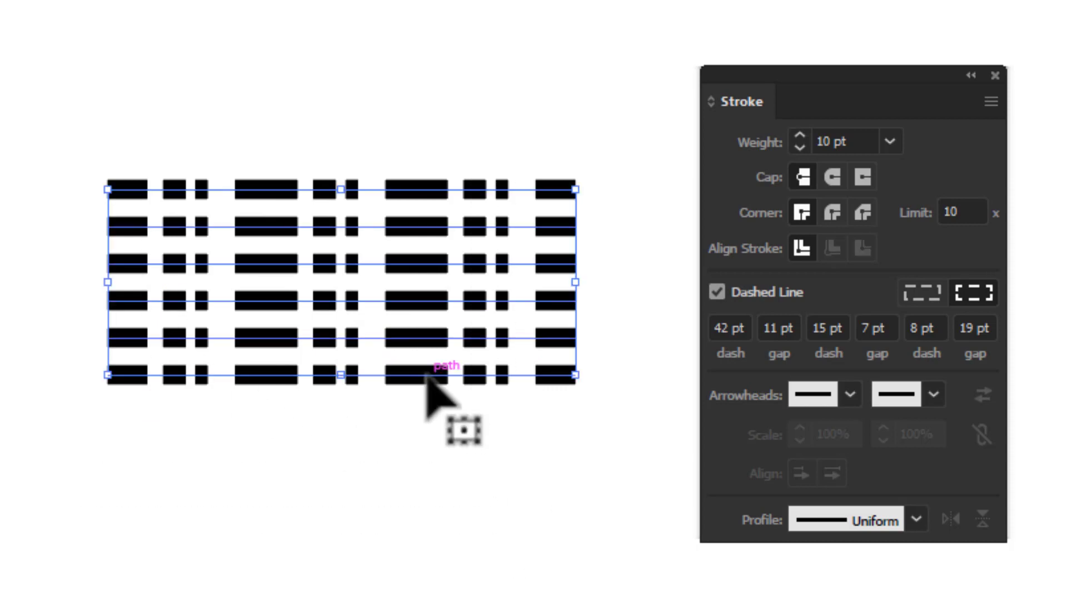
# - Delete the five lower dashed lines and select the one remaining at the top
pyautogui.click(489, 455)
pyautogui.moveTo(655, 510); pyautogui.dragTo(479, 222)
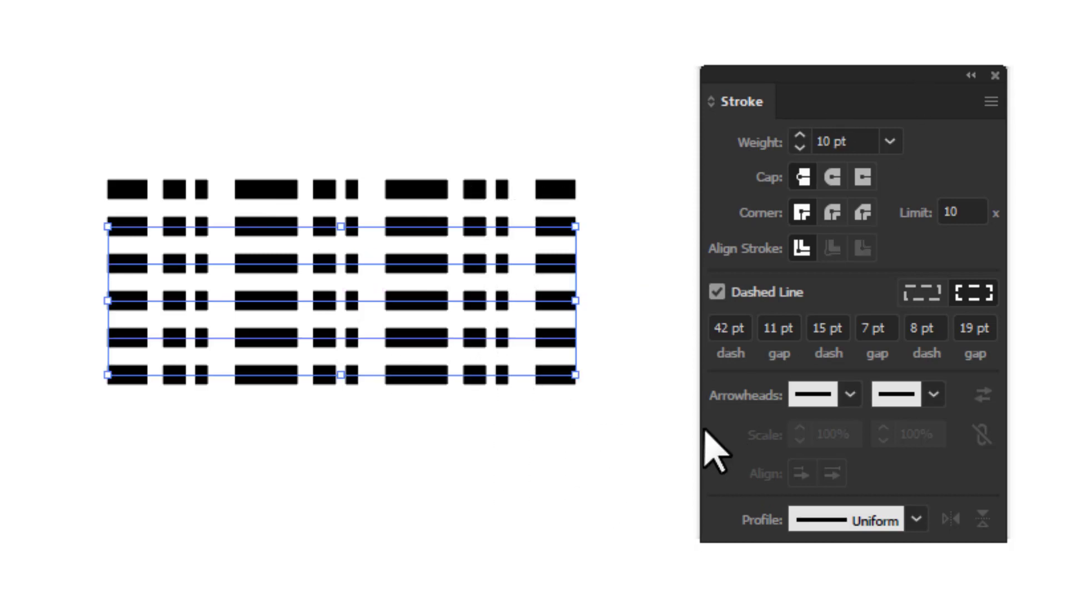
pyautogui.press('Delete')
pyautogui.moveTo(293, 107); pyautogui.dragTo(469, 261)
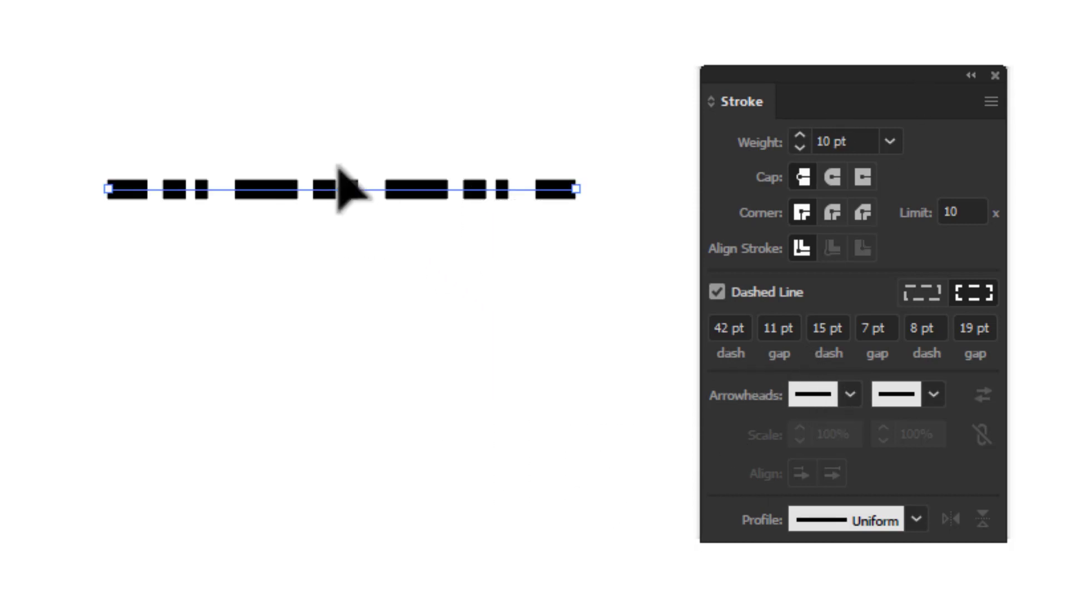
# - Set all dash and gap values of the line to 0 pt and move the line down and to the right
pyautogui.scroll(-20, 736, 323)
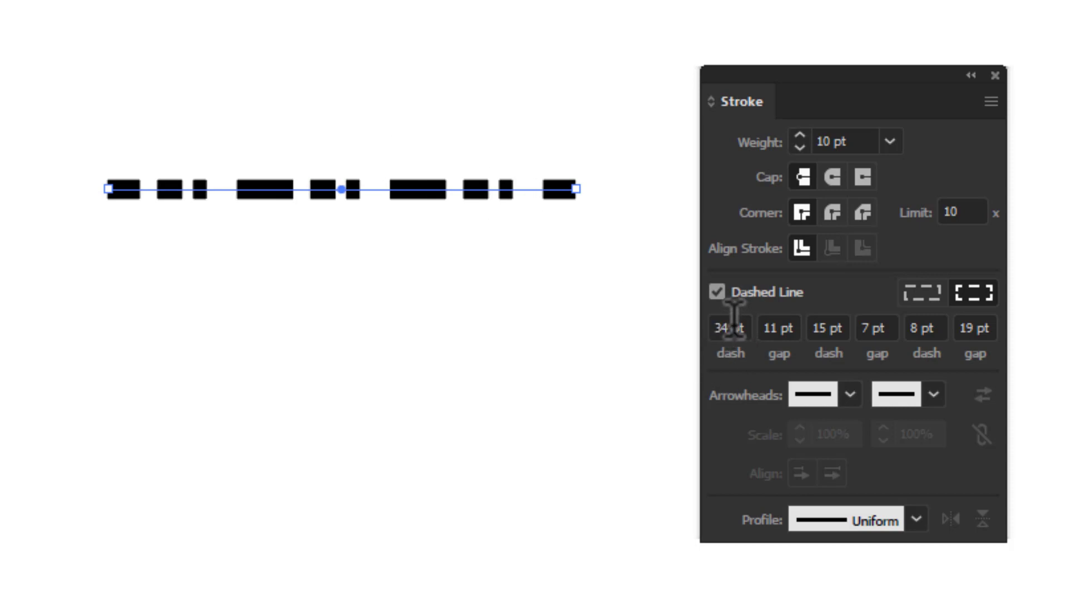
pyautogui.click(793, 328)
pyautogui.write('0')
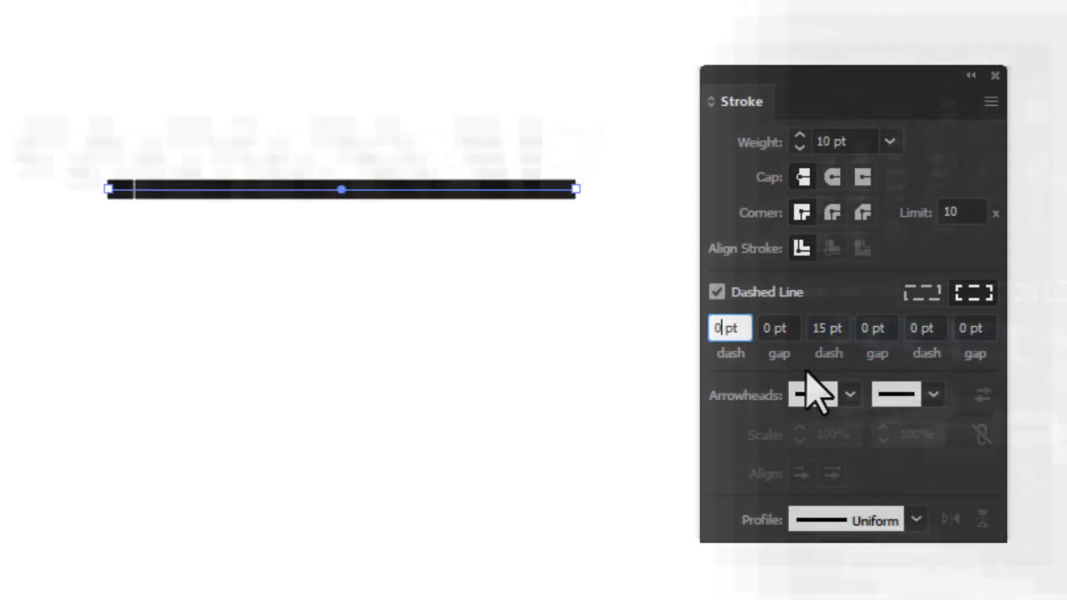
pyautogui.moveTo(326, 110); pyautogui.dragTo(439, 233)
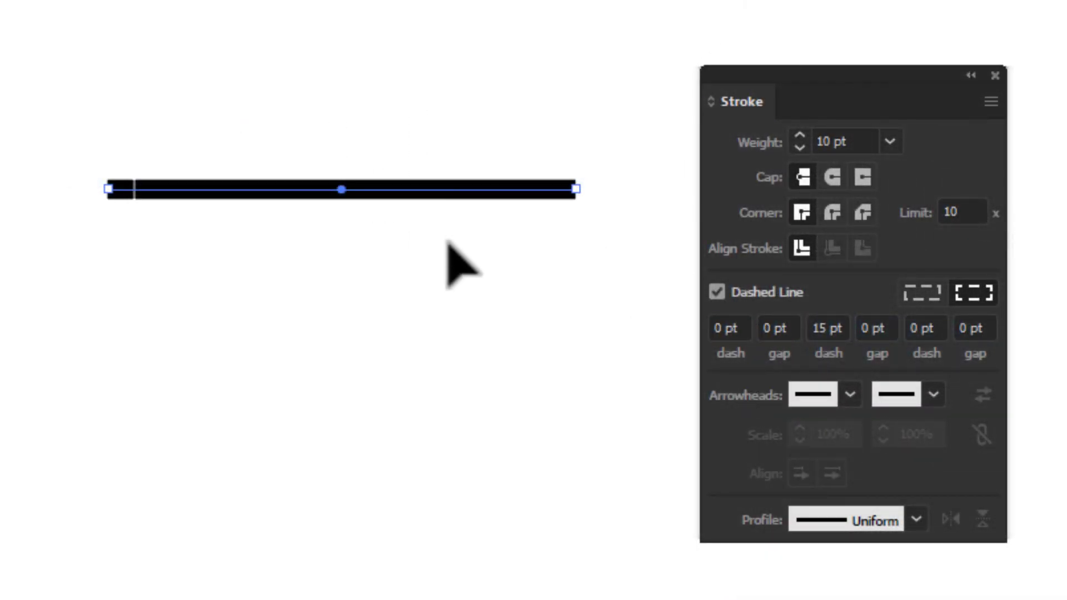
pyautogui.click(417, 207)
pyautogui.click(842, 328)
pyautogui.press('Return')
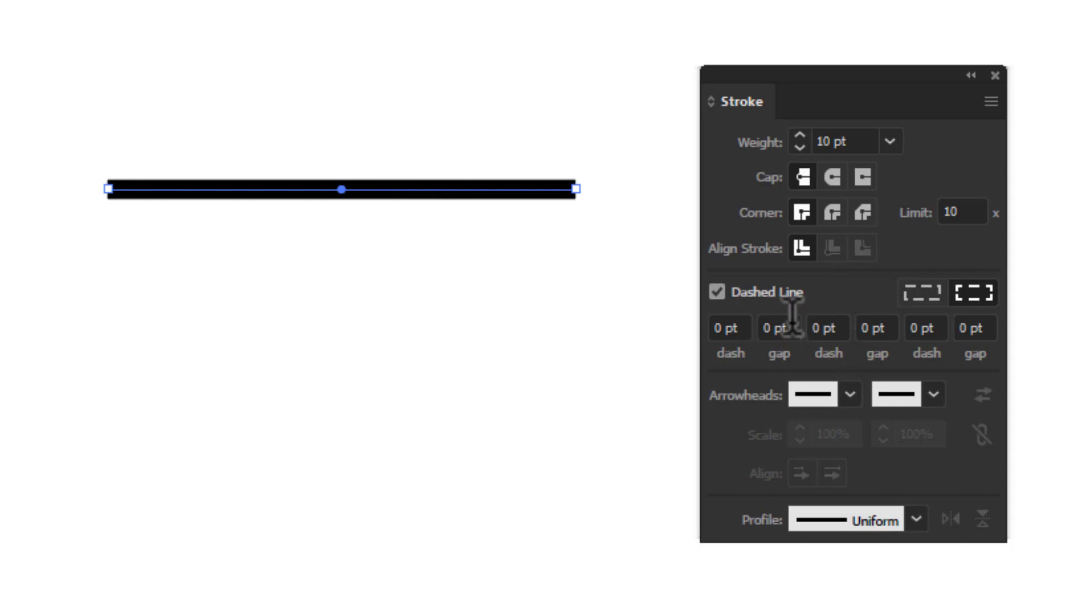
pyautogui.moveTo(447, 190); pyautogui.dragTo(549, 277)
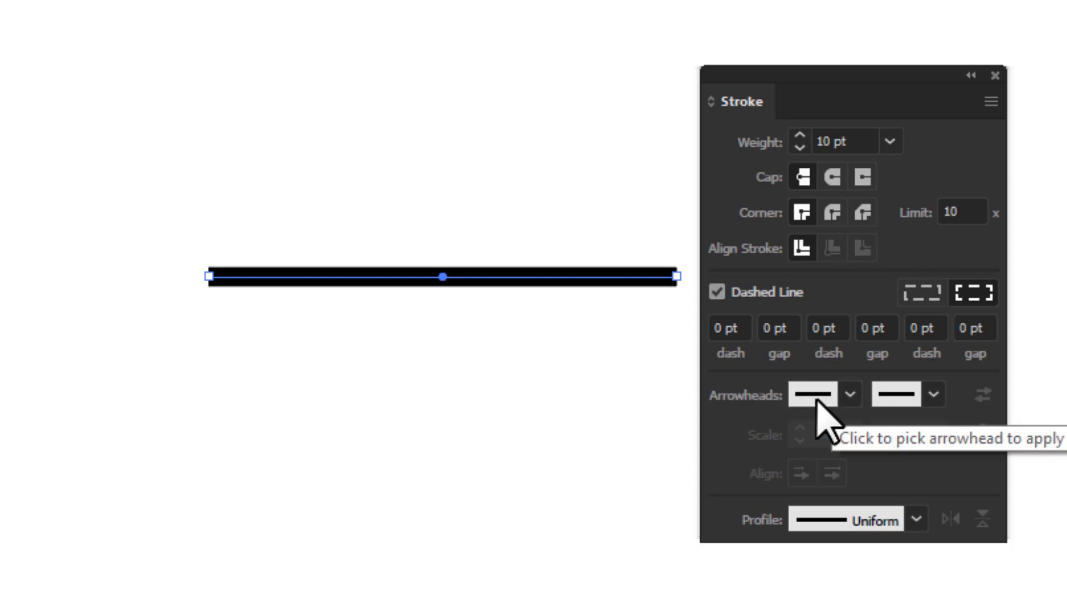
# - Try Arrow 1, Arrow 2, Arrow 4 and Arrow 9 as the arrowhead at the line's start point
pyautogui.click(849, 394)
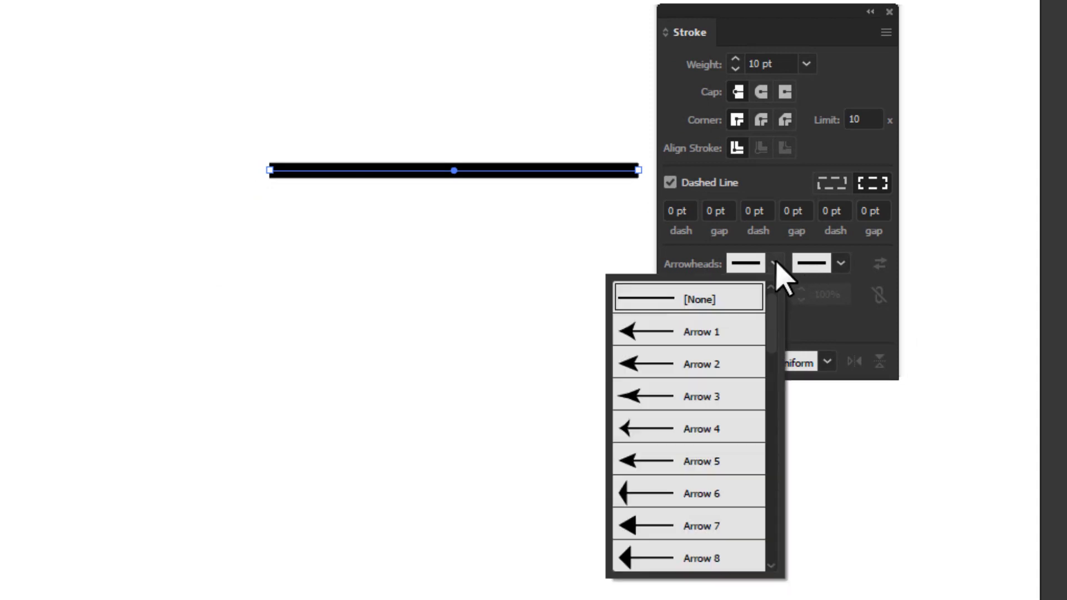
pyautogui.click(660, 339)
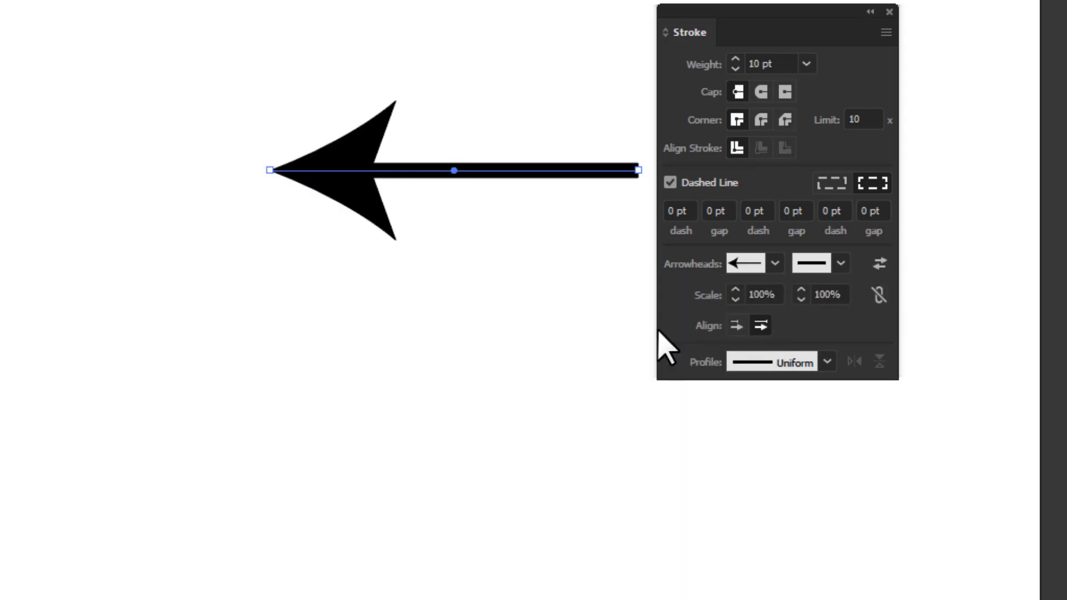
pyautogui.click(730, 266)
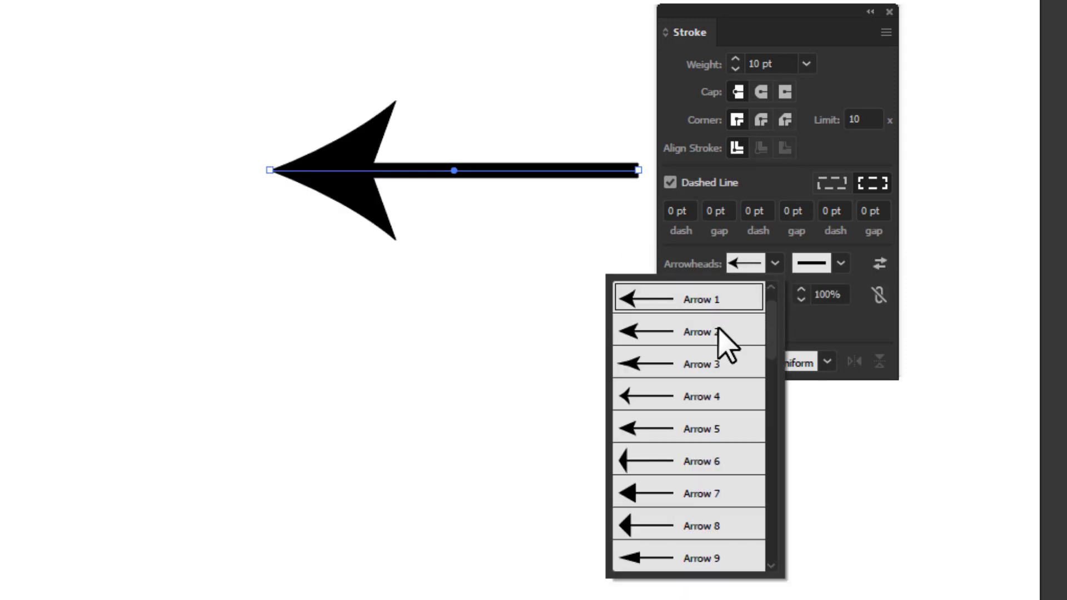
pyautogui.click(723, 341)
pyautogui.click(771, 271)
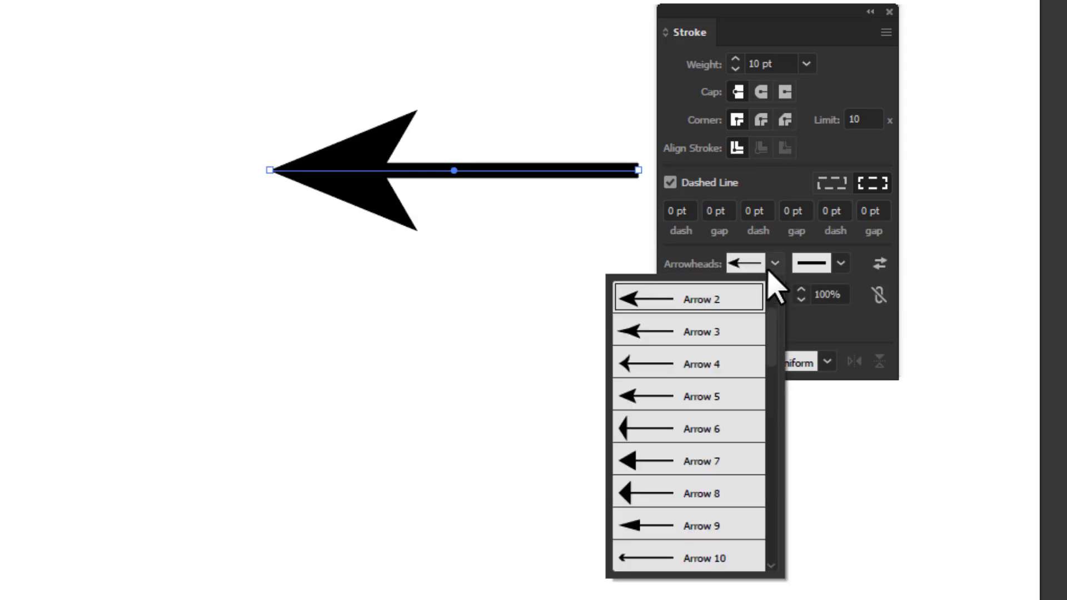
pyautogui.click(697, 385)
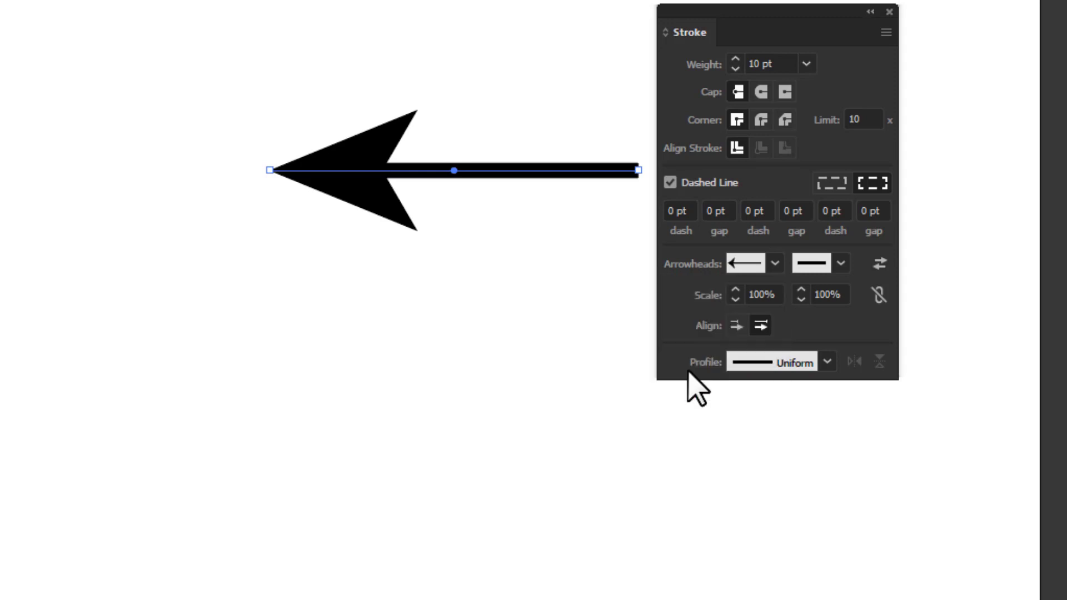
pyautogui.click(771, 271)
pyautogui.click(648, 462)
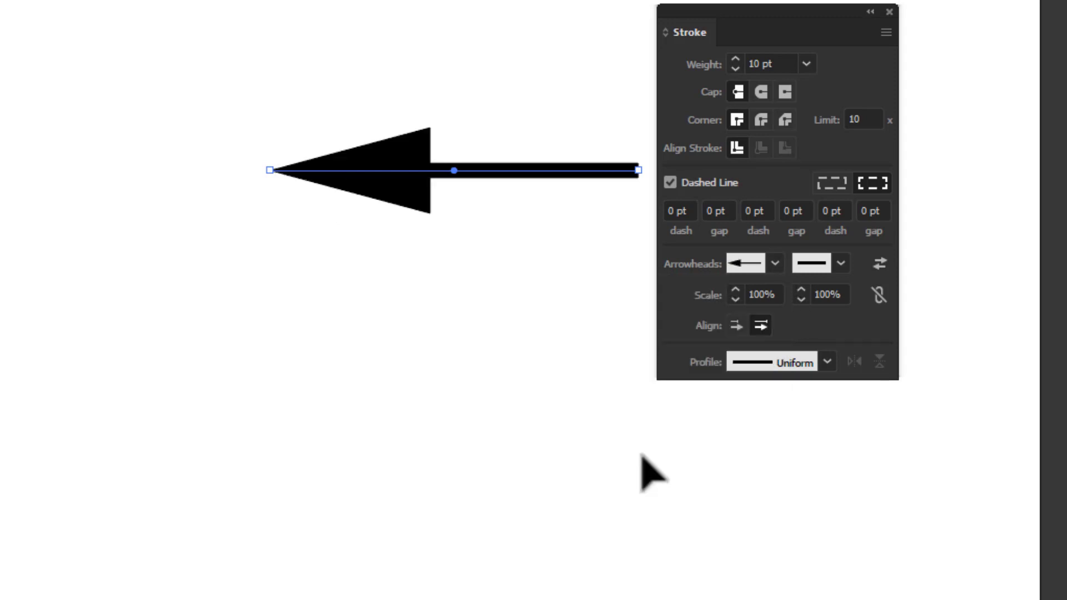
# - Reset the arrowhead at the line's start point to None
pyautogui.click(775, 265)
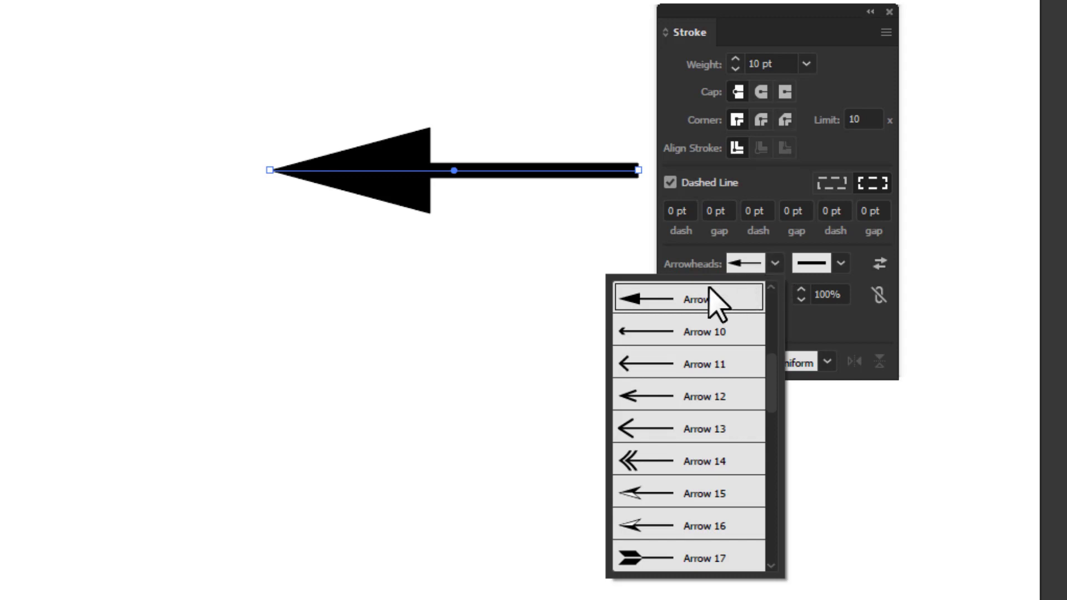
pyautogui.click(775, 264)
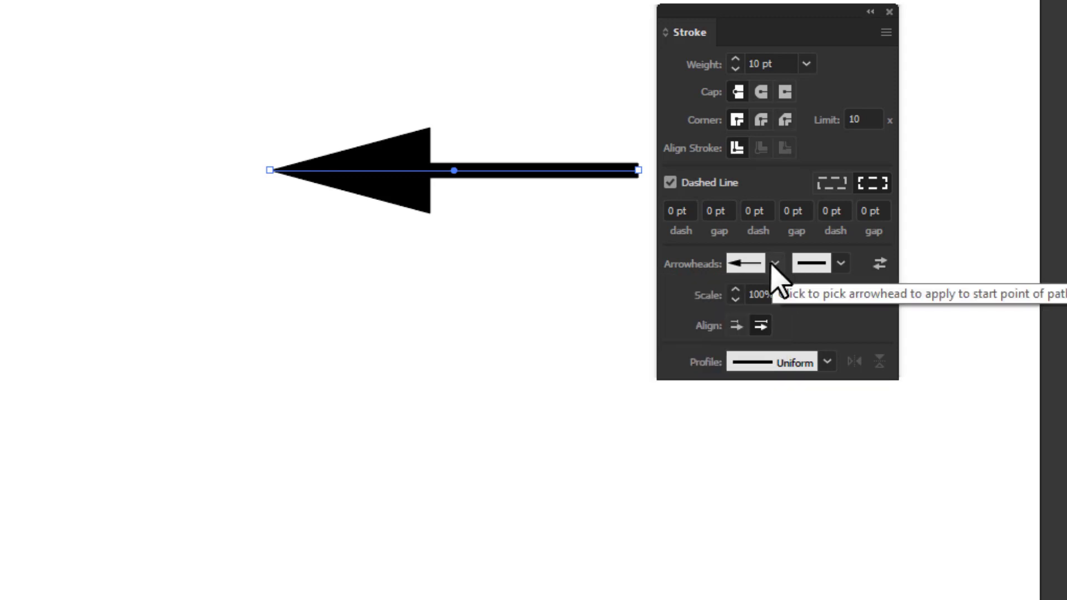
pyautogui.click(775, 266)
pyautogui.scroll(3, 681, 344)
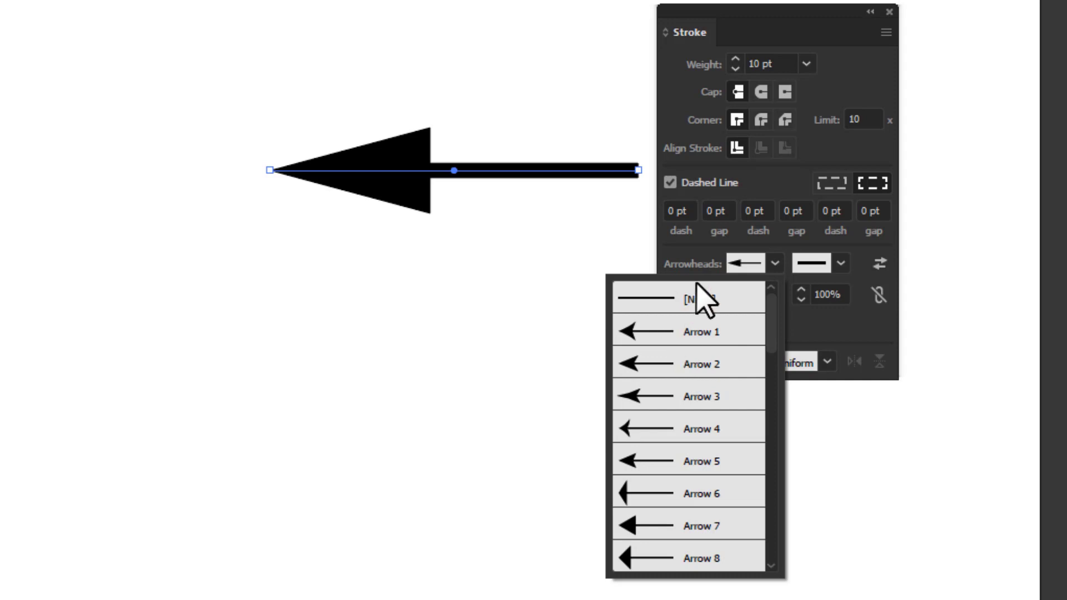
pyautogui.click(689, 303)
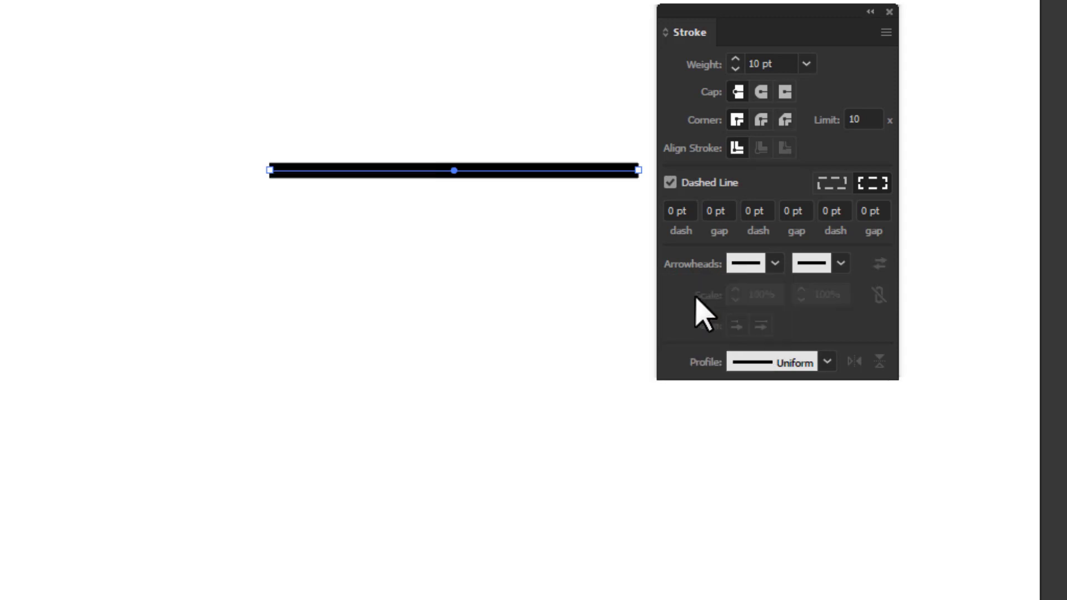
# - Apply a striped feather arrowhead to the line's end point and Arrow 1 to its start point
pyautogui.click(840, 264)
pyautogui.scroll(-6, 774, 334)
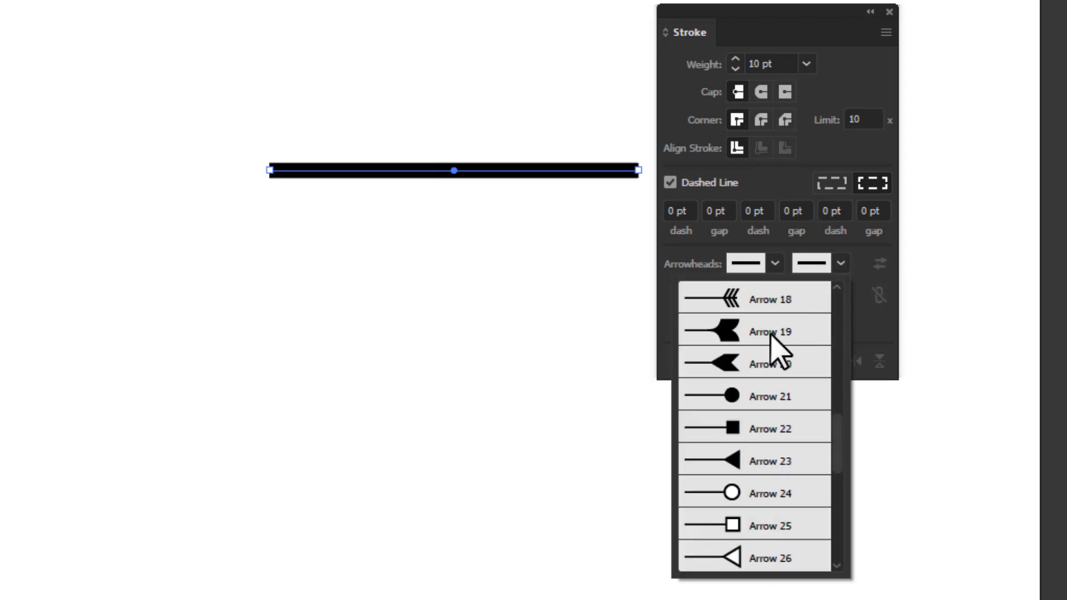
pyautogui.scroll(-4, 774, 359)
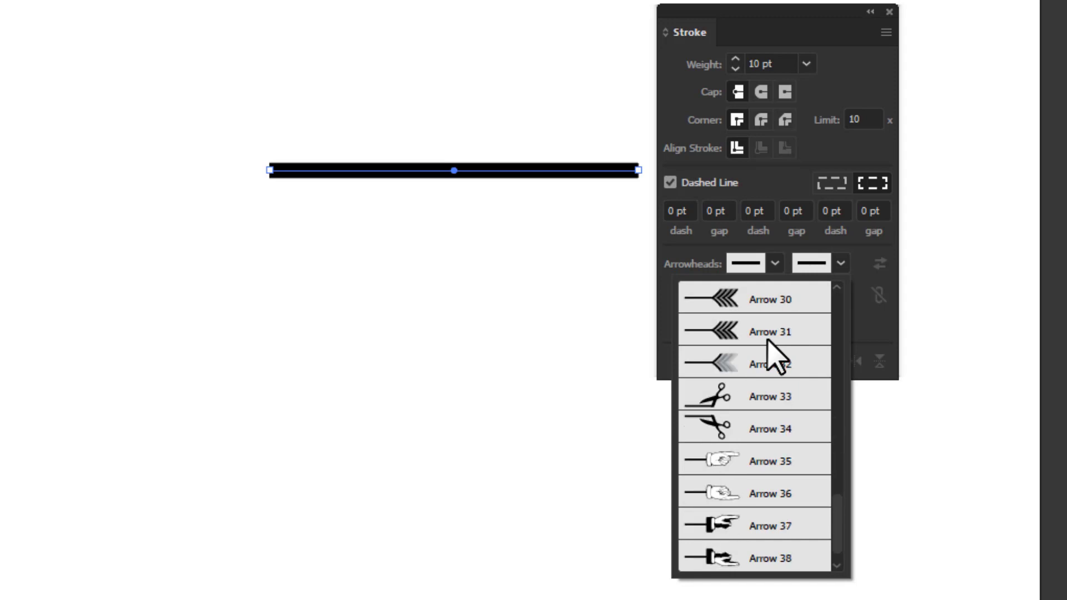
pyautogui.click(742, 359)
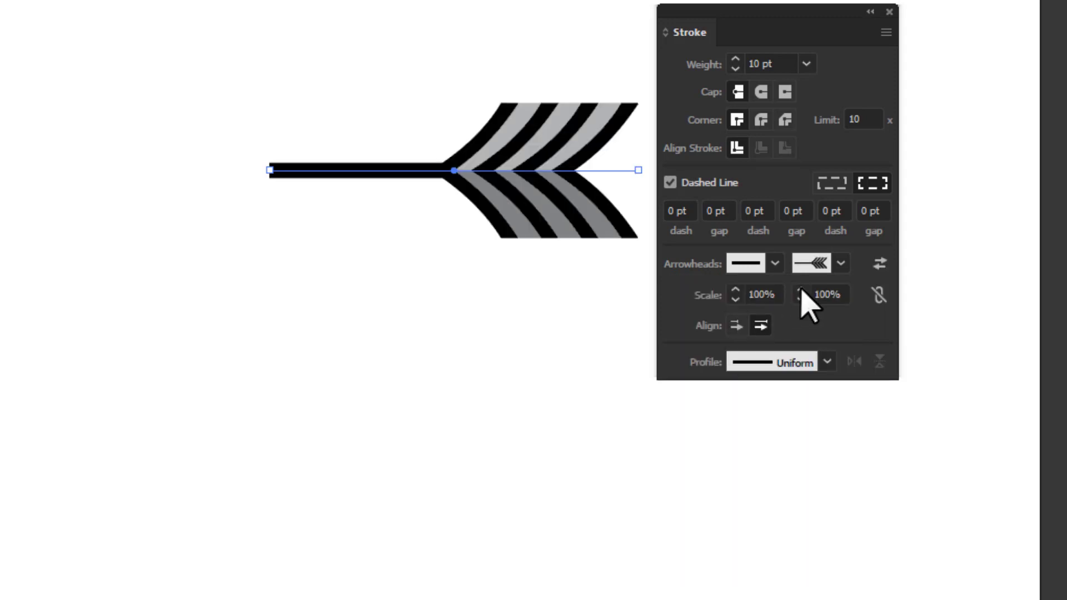
pyautogui.click(775, 264)
pyautogui.click(645, 351)
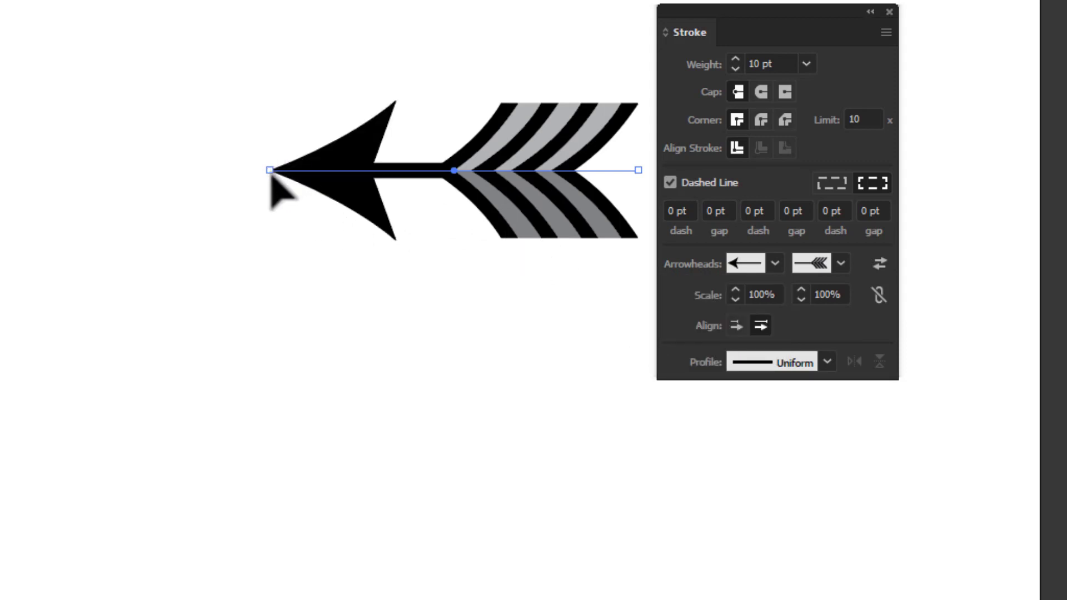
# - Lengthen the line to the left by its start point and reset both arrowheads to None
pyautogui.moveTo(269, 177); pyautogui.dragTo(32, 191)
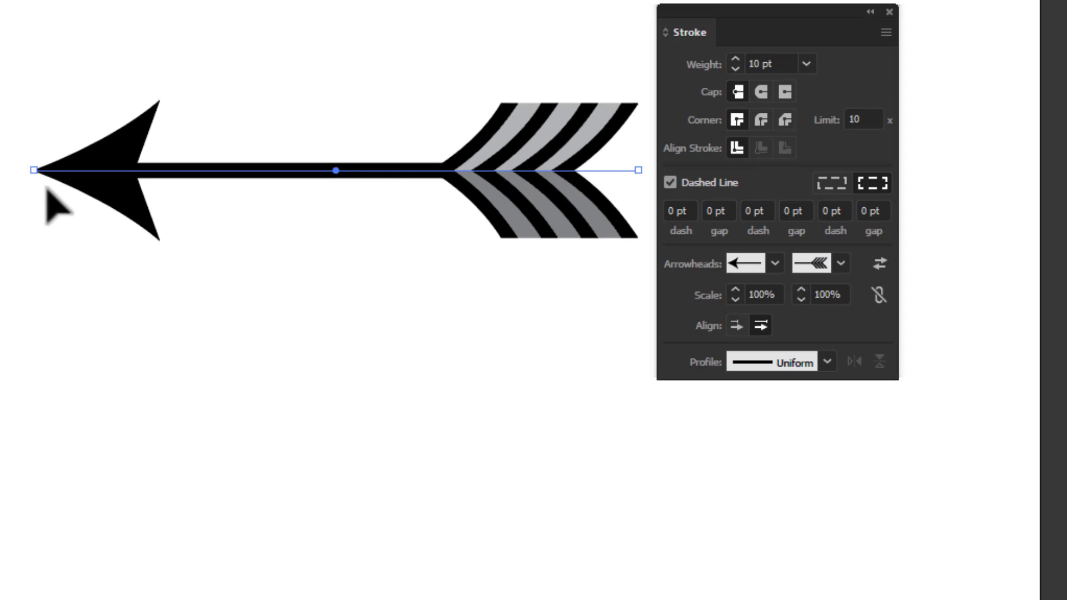
pyautogui.click(775, 265)
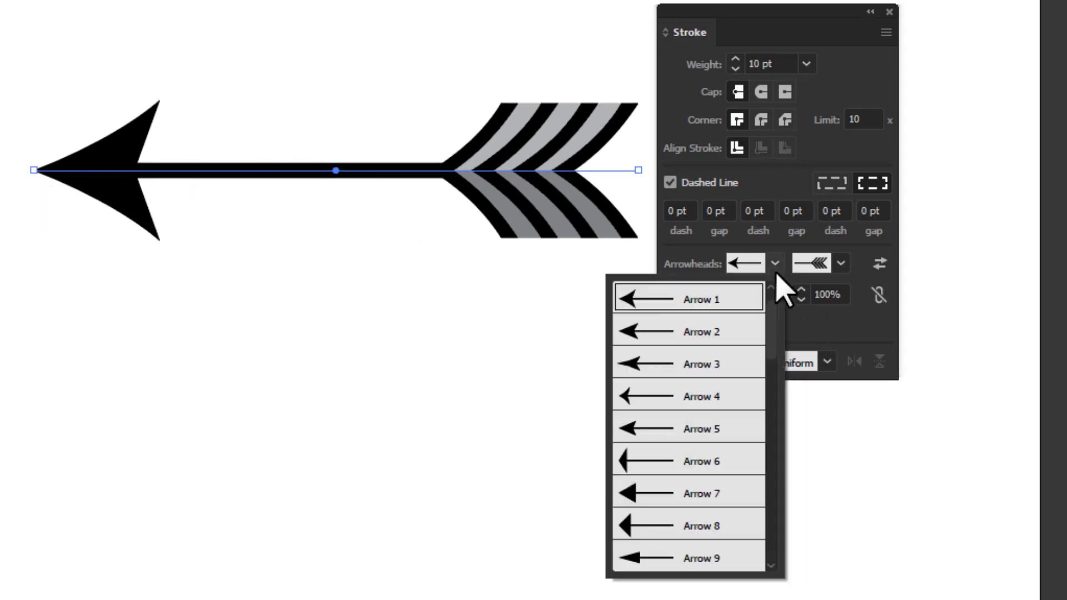
pyautogui.click(739, 298)
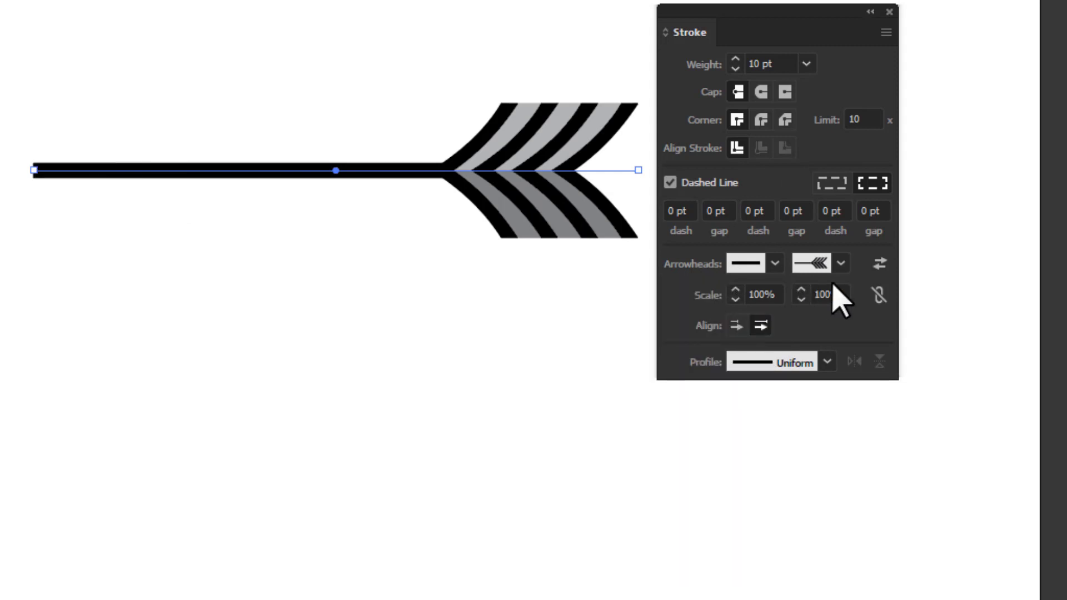
pyautogui.click(840, 264)
pyautogui.scroll(10, 725, 311)
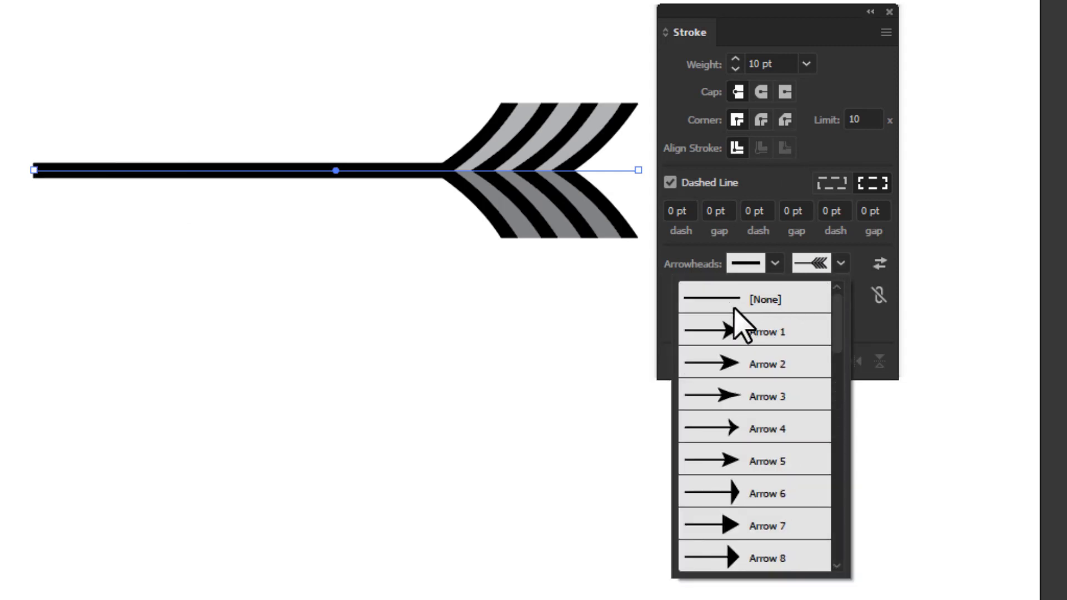
pyautogui.click(748, 299)
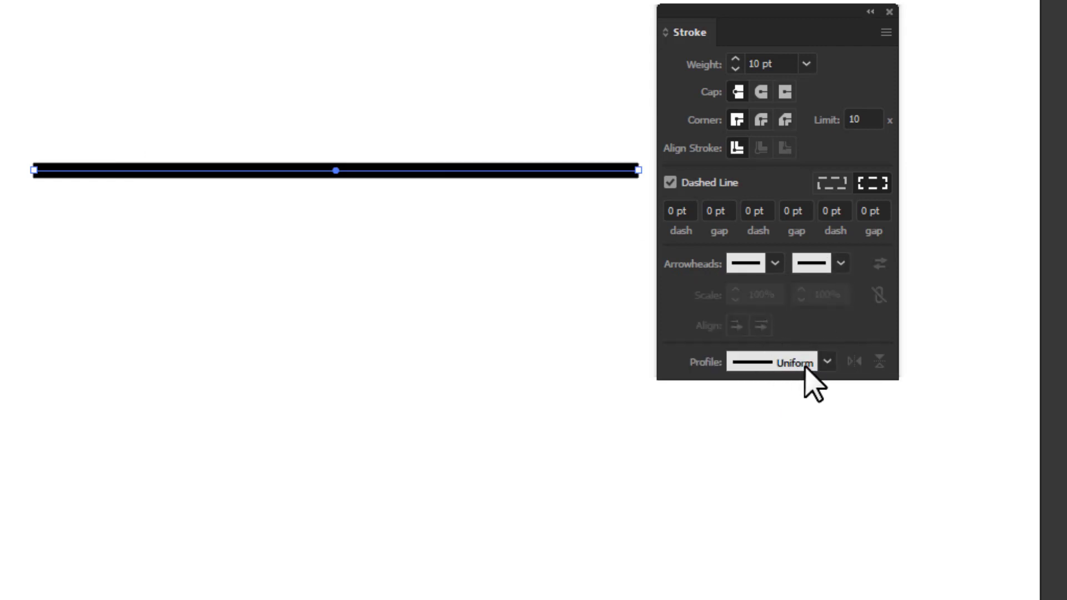
# - Move the Stroke panel up and away from the line and view the available variable width profiles
pyautogui.moveTo(788, 13)
pyautogui.mouseDown()
pyautogui.moveTo(788, 0)
pyautogui.moveTo(831, 0)
pyautogui.mouseUp()
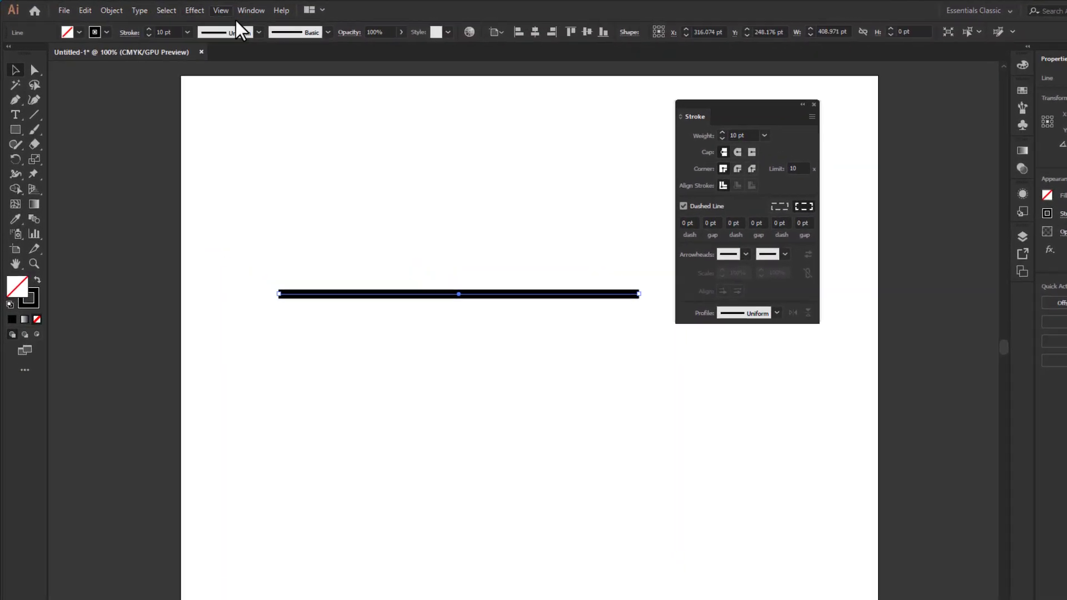
pyautogui.click(258, 31)
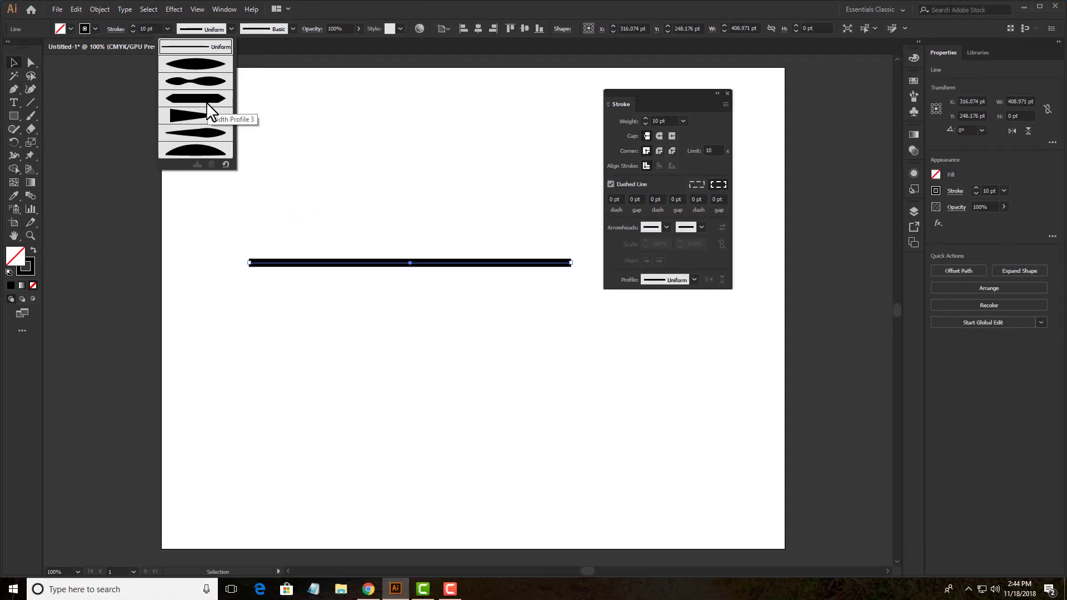
pyautogui.click(342, 20)
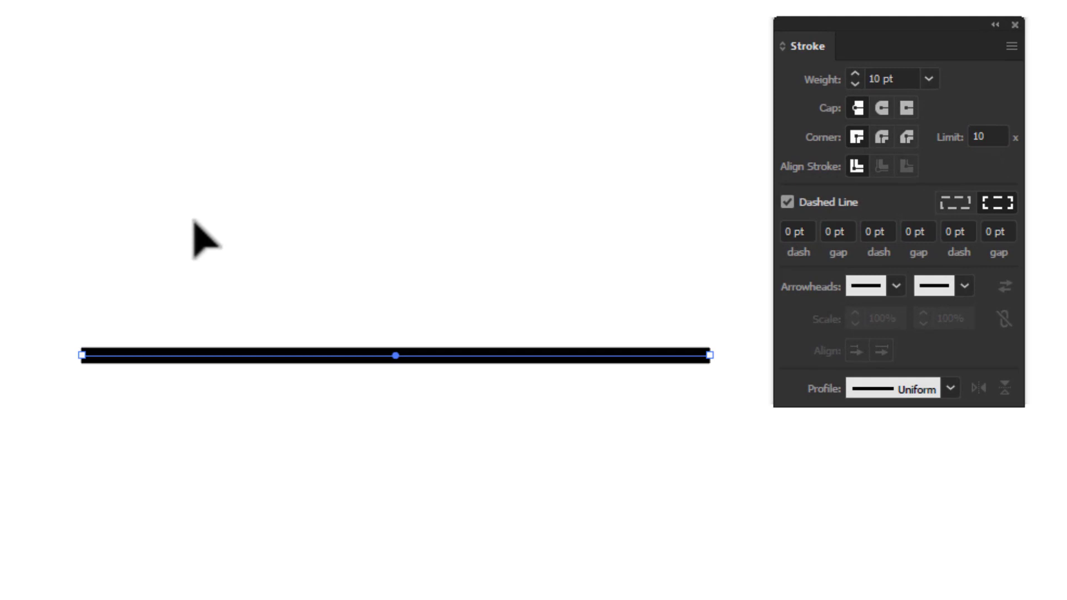
pyautogui.moveTo(329, 206); pyautogui.dragTo(628, 422)
pyautogui.moveTo(537, 267); pyautogui.dragTo(734, 414)
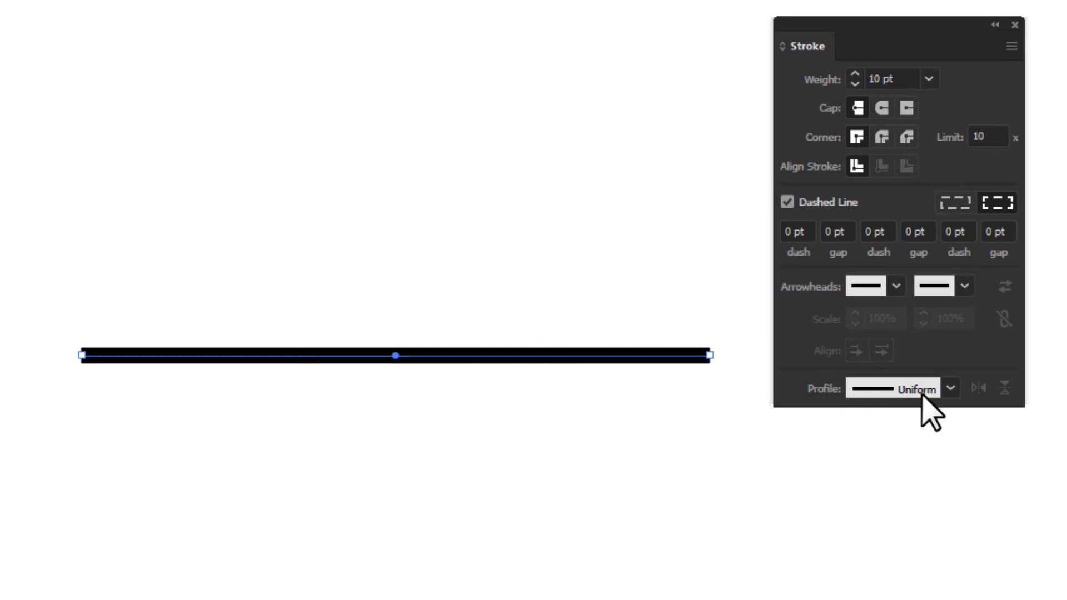
# - Apply the double-bulge Width Profile 2 to the line and set its stroke weight to 41 pt
pyautogui.click(910, 381)
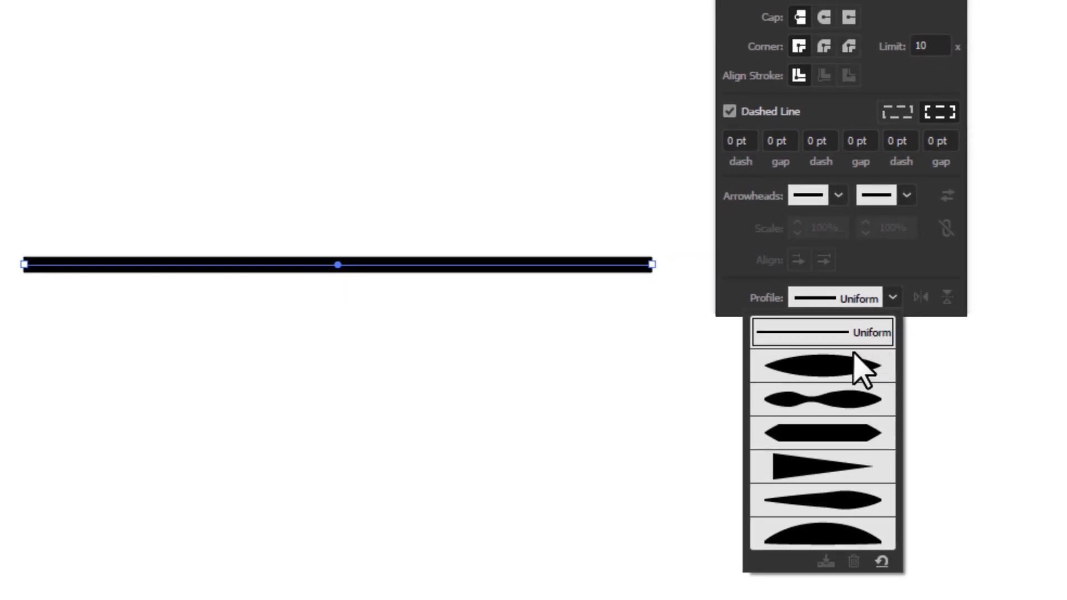
pyautogui.click(806, 409)
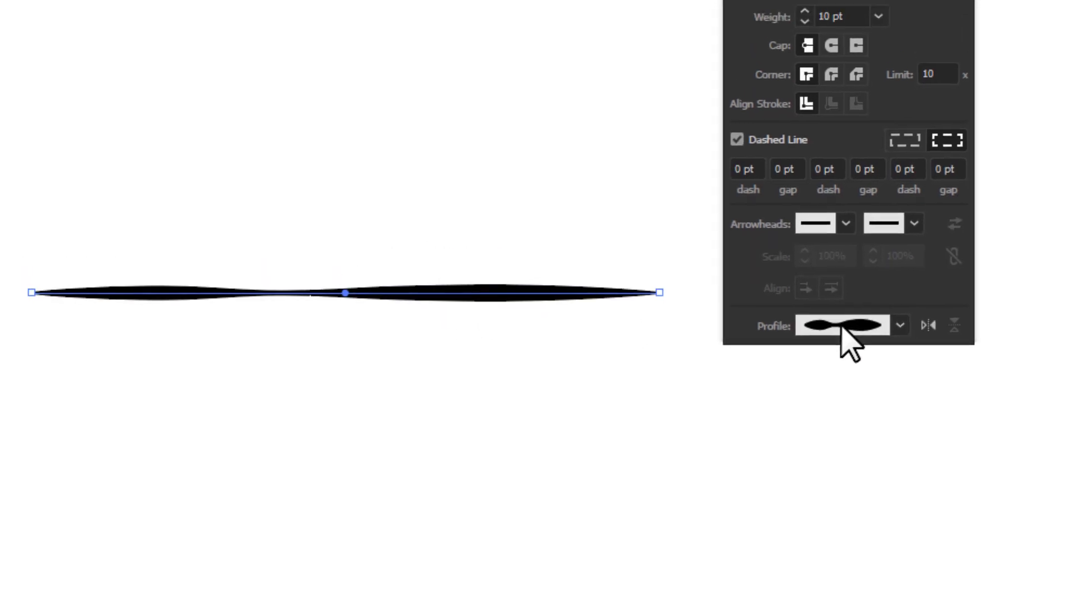
pyautogui.scroll(20, 864, 146)
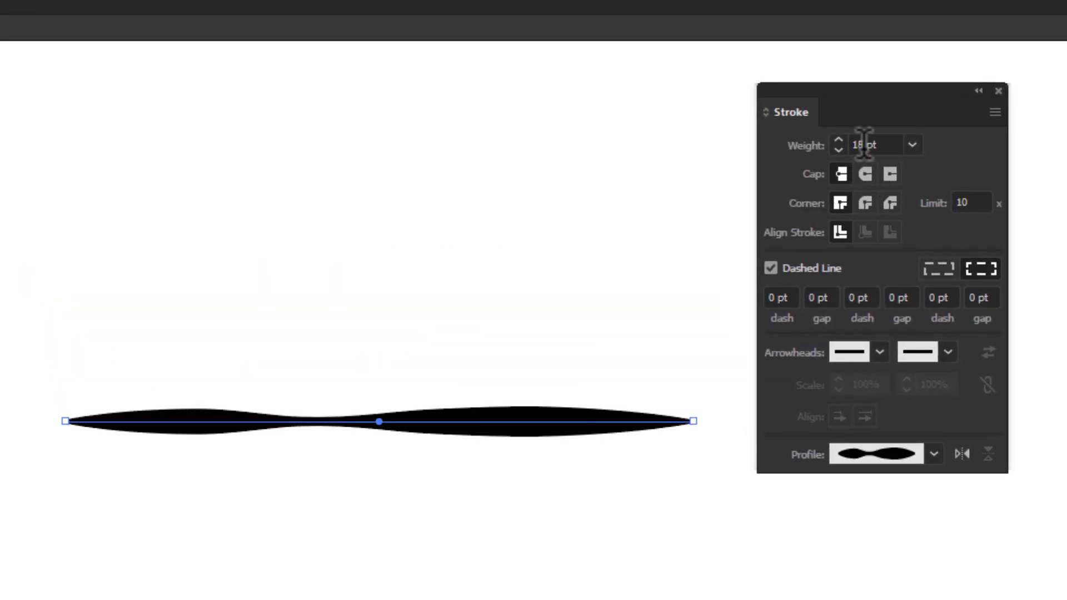
pyautogui.click(281, 386)
pyautogui.moveTo(238, 313); pyautogui.dragTo(467, 436)
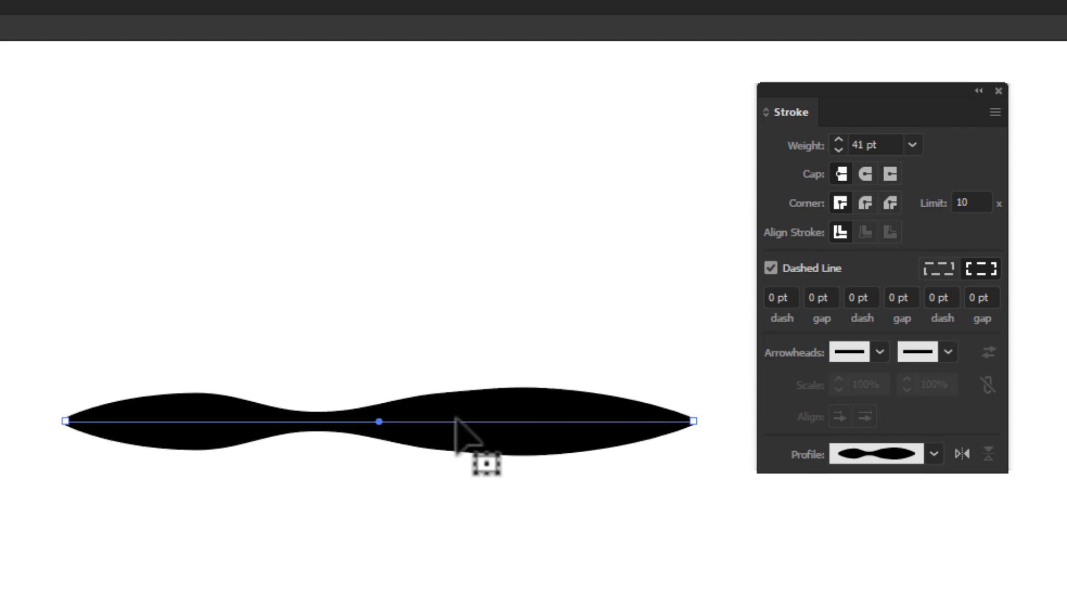
# - Try Width Profile 3, pointed at both ends, and the tapering triangular Width Profile 4 on the line
pyautogui.click(933, 455)
pyautogui.click(886, 578)
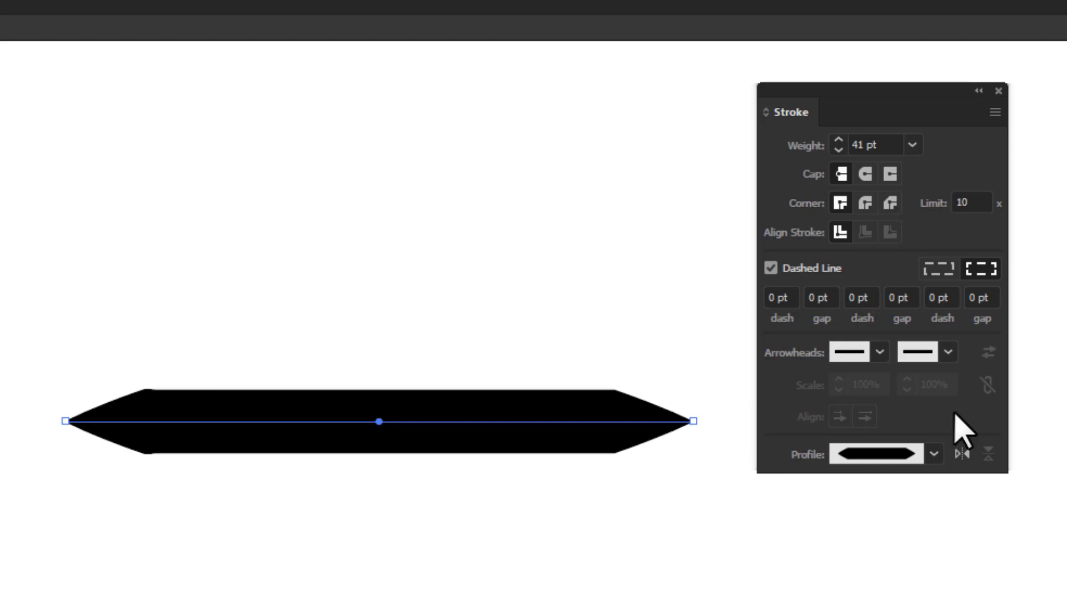
pyautogui.click(911, 450)
pyautogui.press('Down')
pyautogui.press('Return')
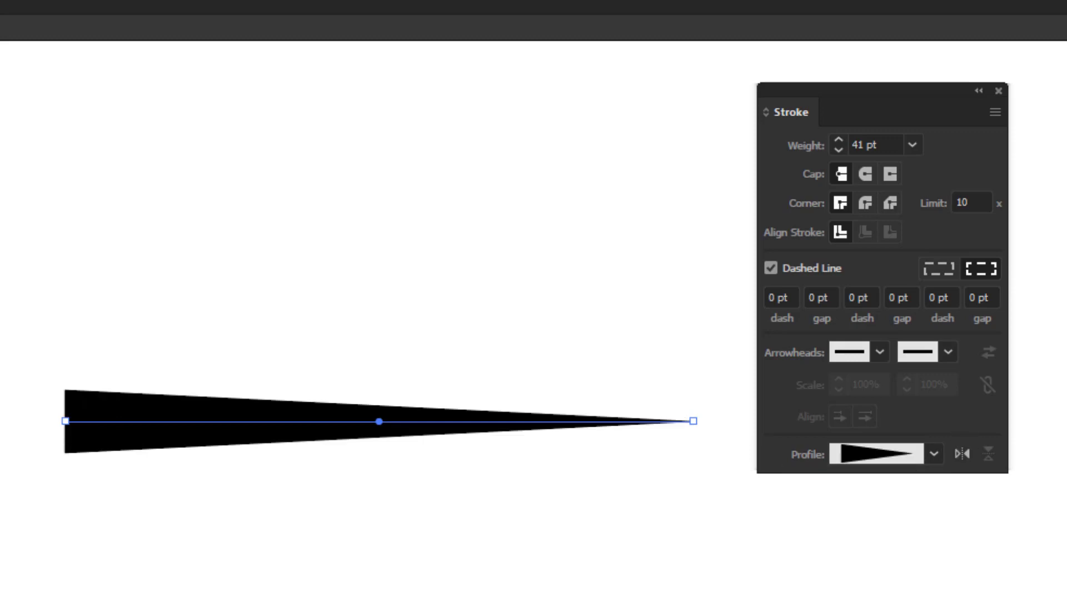
# - Apply the lens-shaped Width Profile 1 to the line and reselect it
pyautogui.click(864, 460)
pyautogui.click(876, 518)
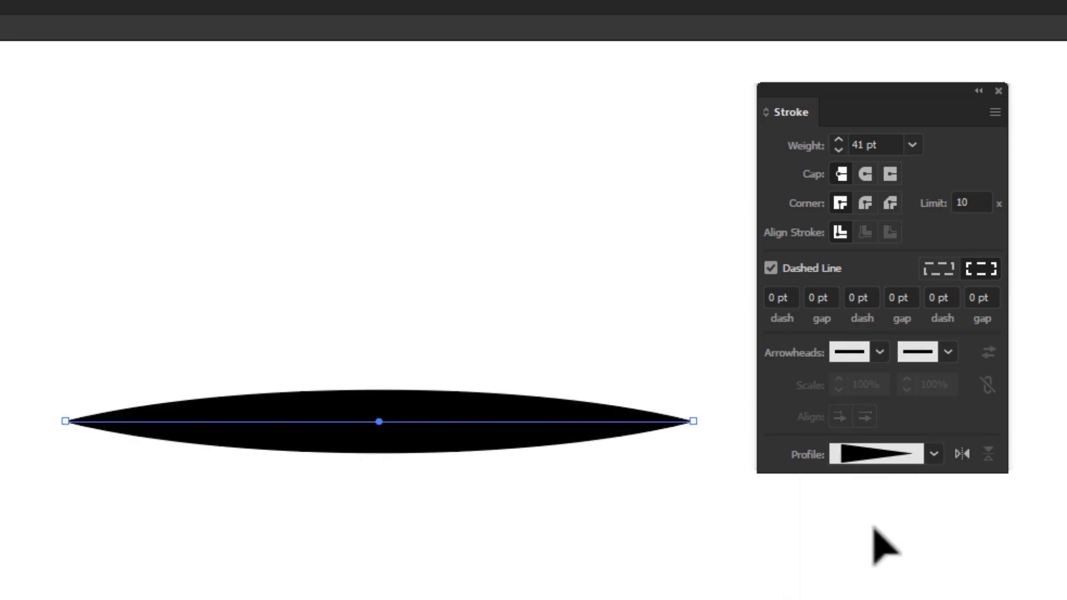
pyautogui.click(572, 336)
pyautogui.click(445, 423)
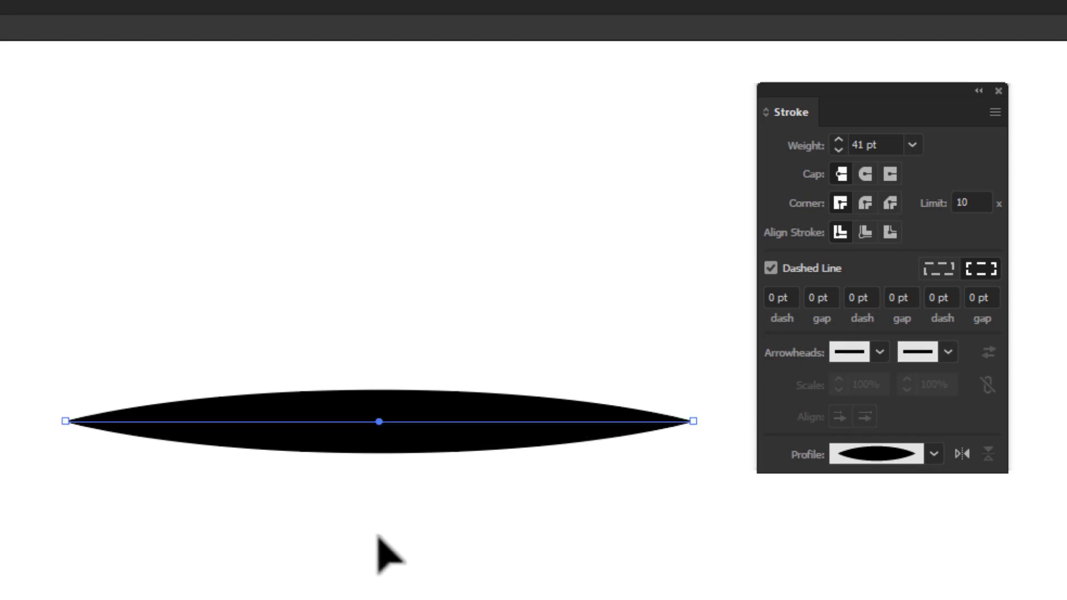